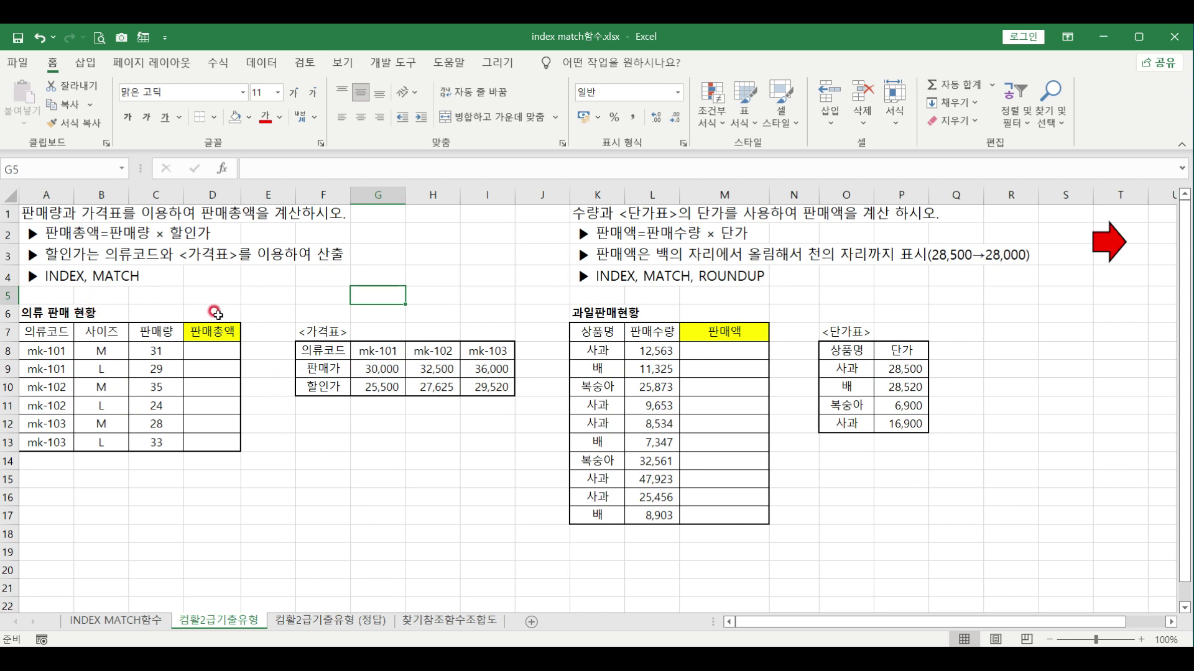
# Follow the red arrow link from the exam exercise sheet to the 찾기참조함수조합도 sheet
pyautogui.click(223, 352)
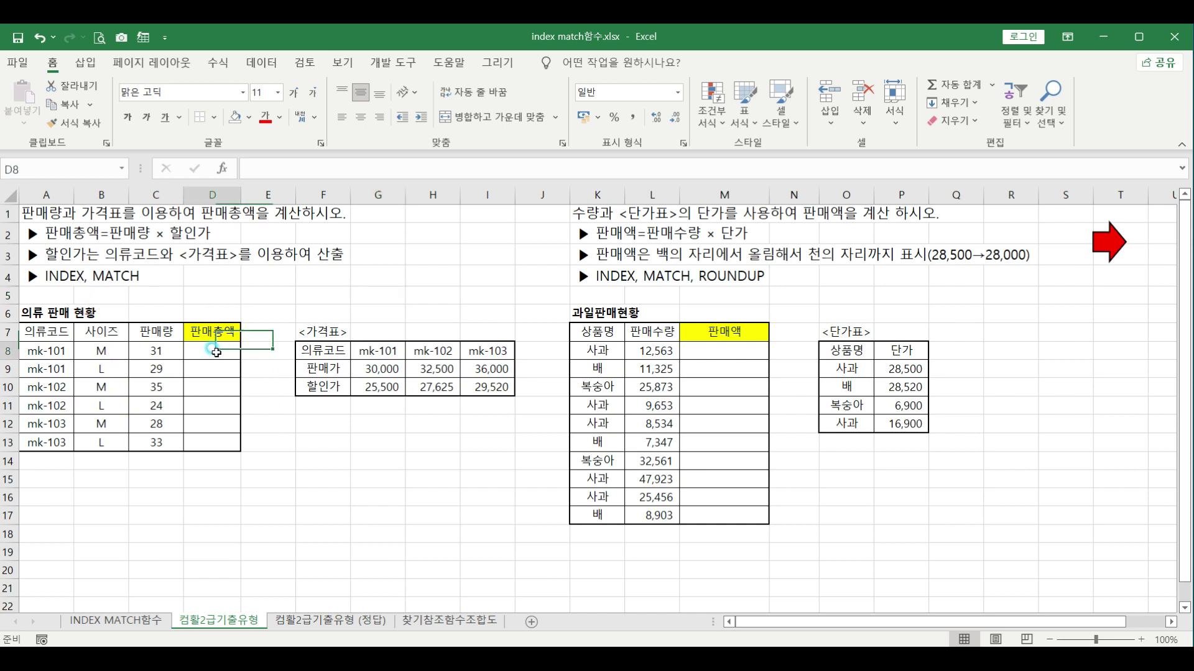
pyautogui.click(393, 418)
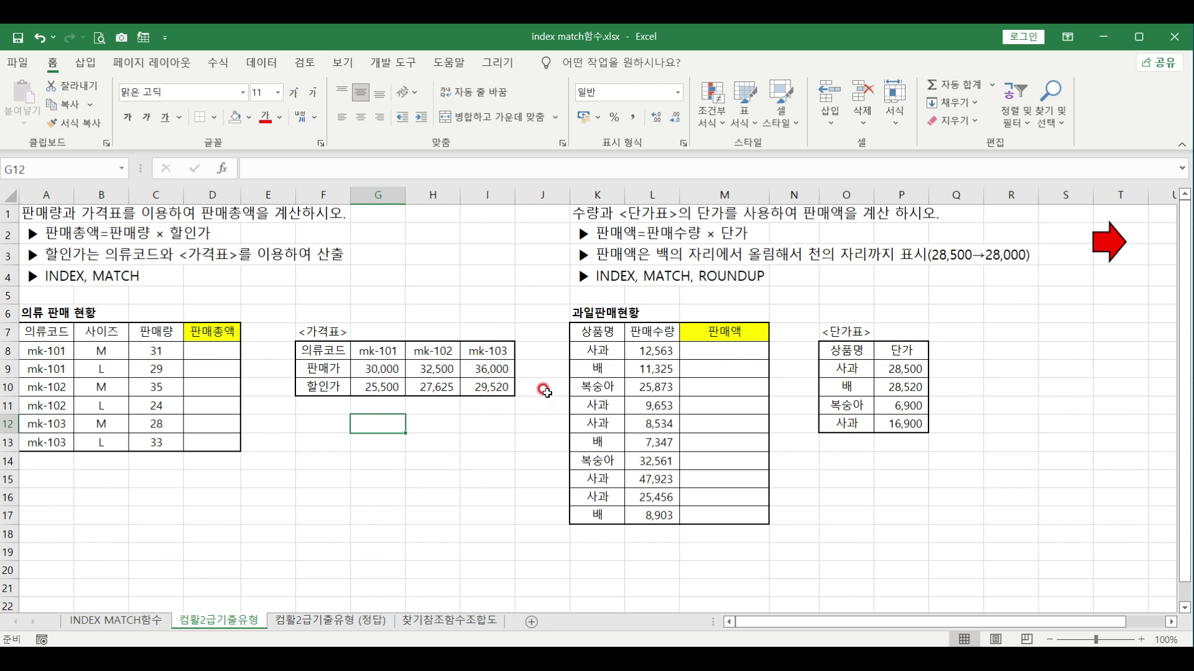
pyautogui.click(1098, 246)
pyautogui.click(1094, 249)
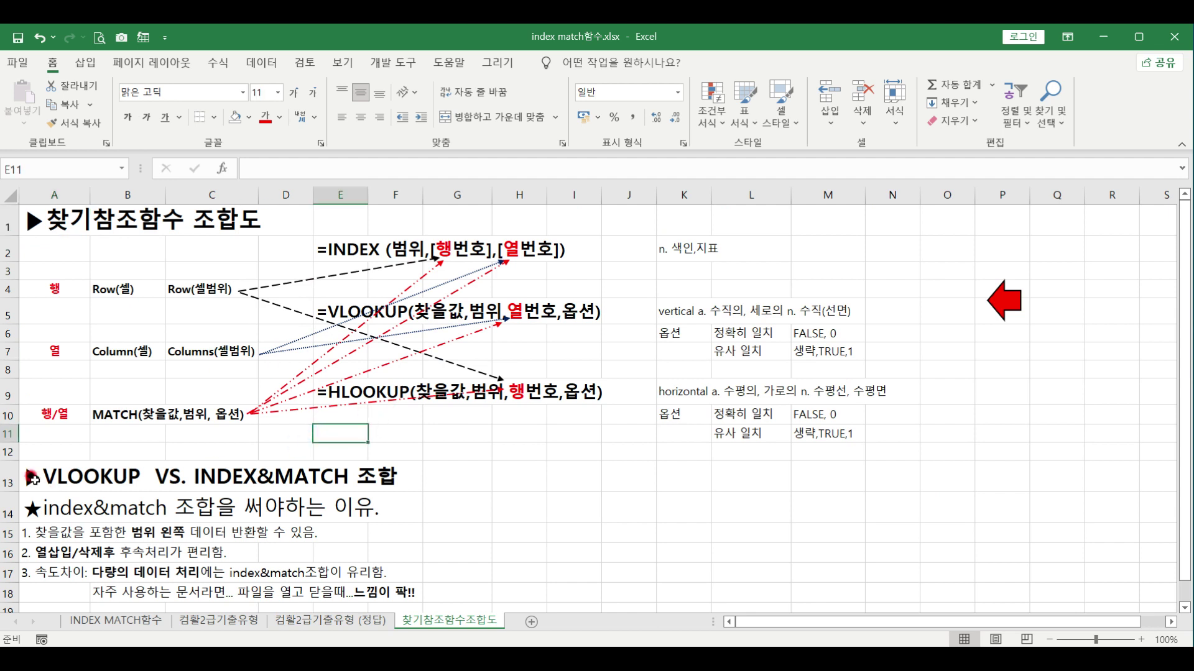
# Review the VLOOKUP vs. INDEX&MATCH notes and follow the red arrow link to the INDEX MATCH함수 sheet
pyautogui.click(44, 485)
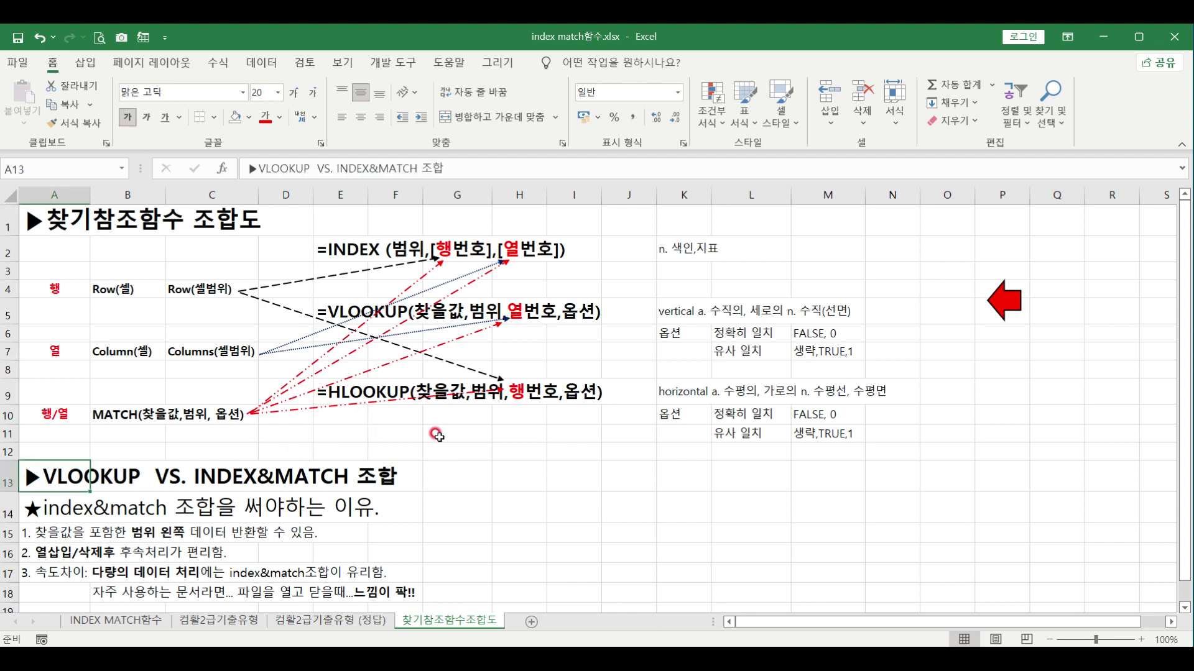
pyautogui.click(38, 511)
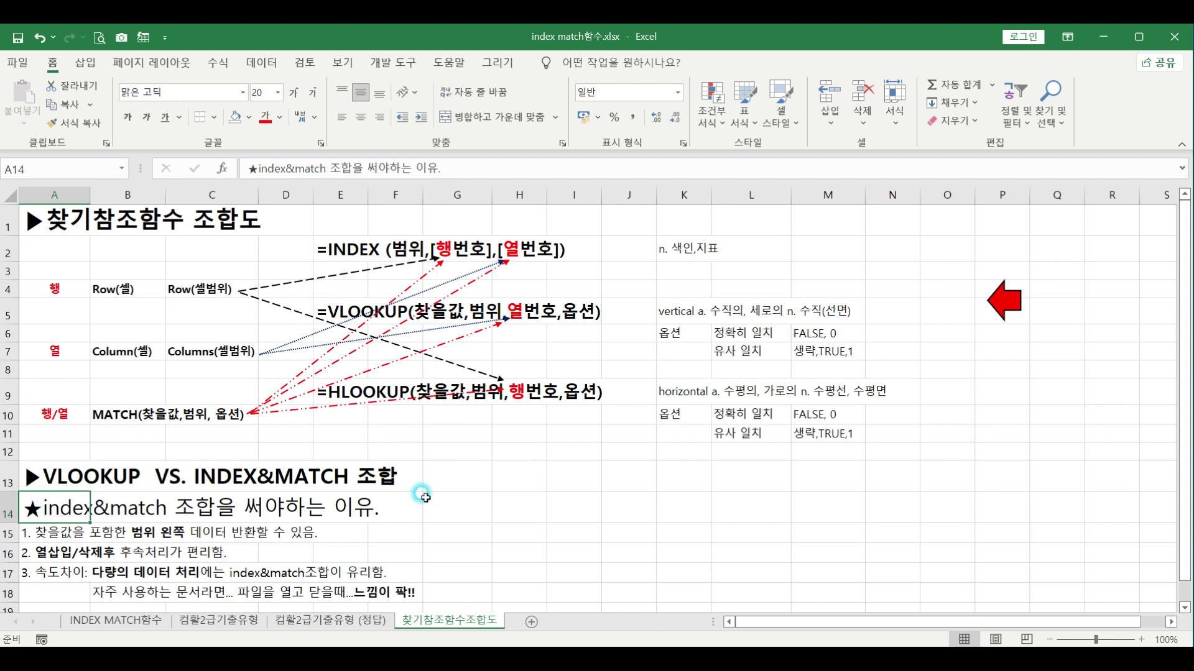
pyautogui.click(487, 479)
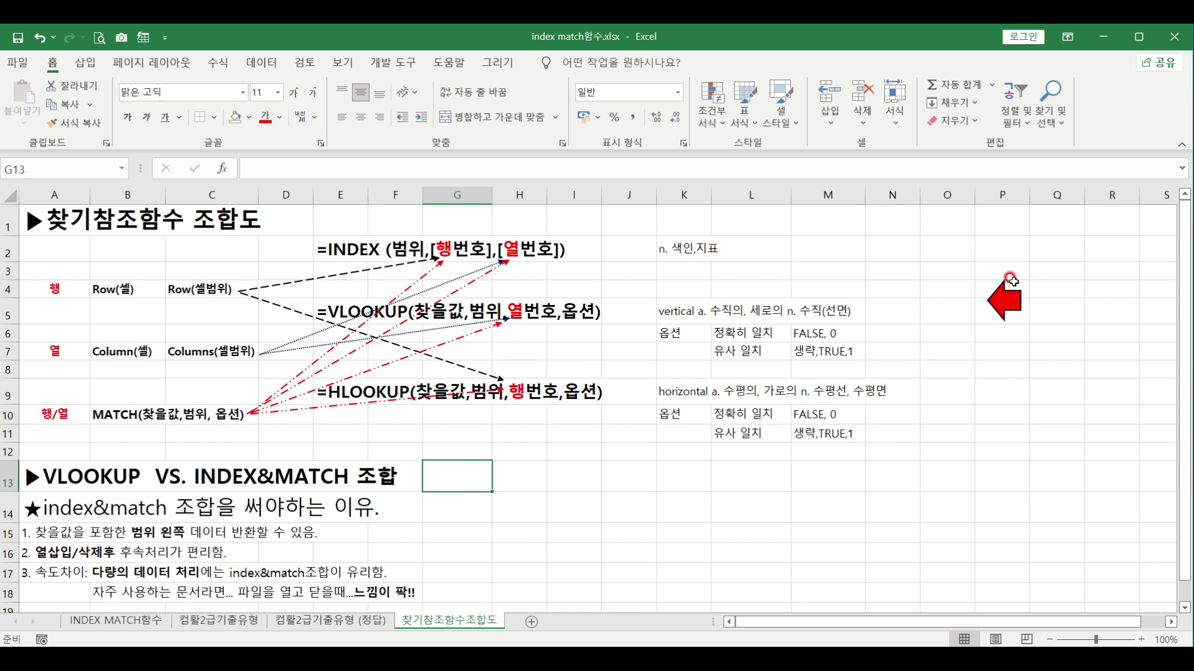
pyautogui.click(1003, 290)
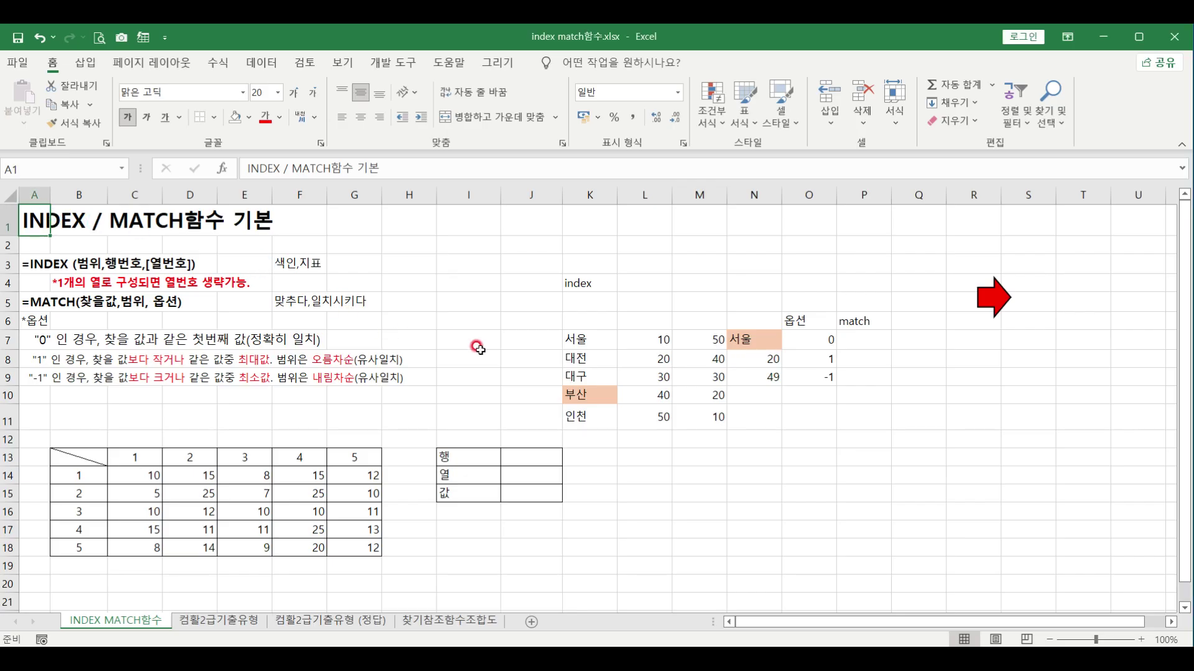
# Examine the INDEX and MATCH syntax notes, their word meanings and the option heading in rows 1 to 6
pyautogui.click(450, 319)
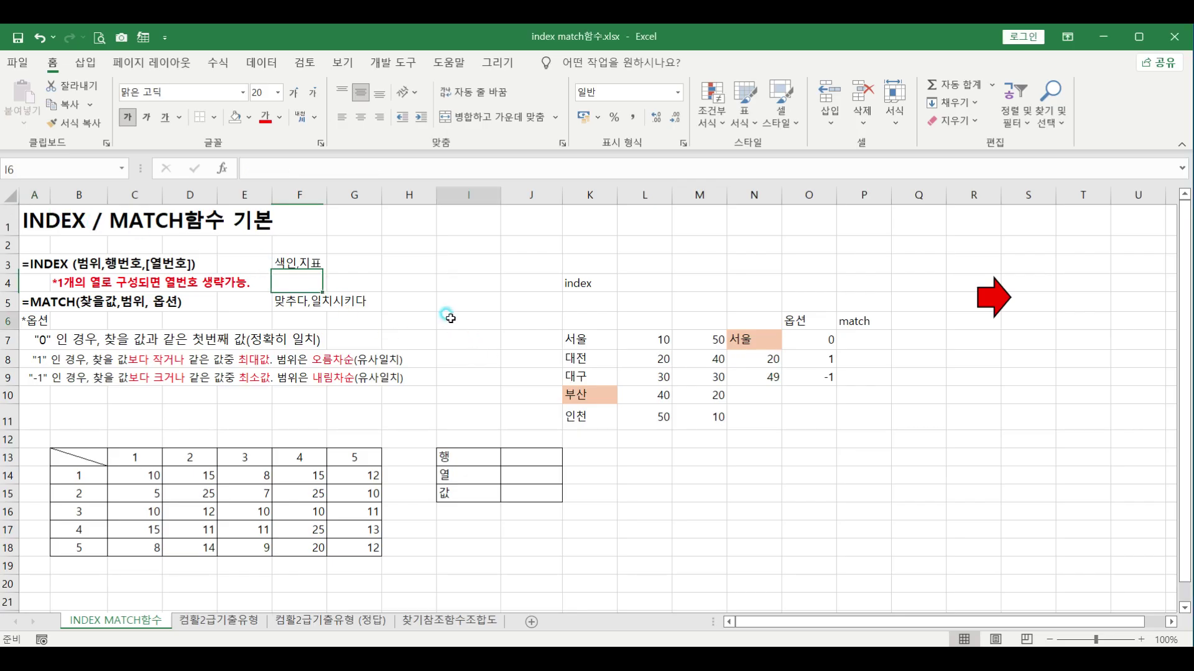
pyautogui.click(405, 304)
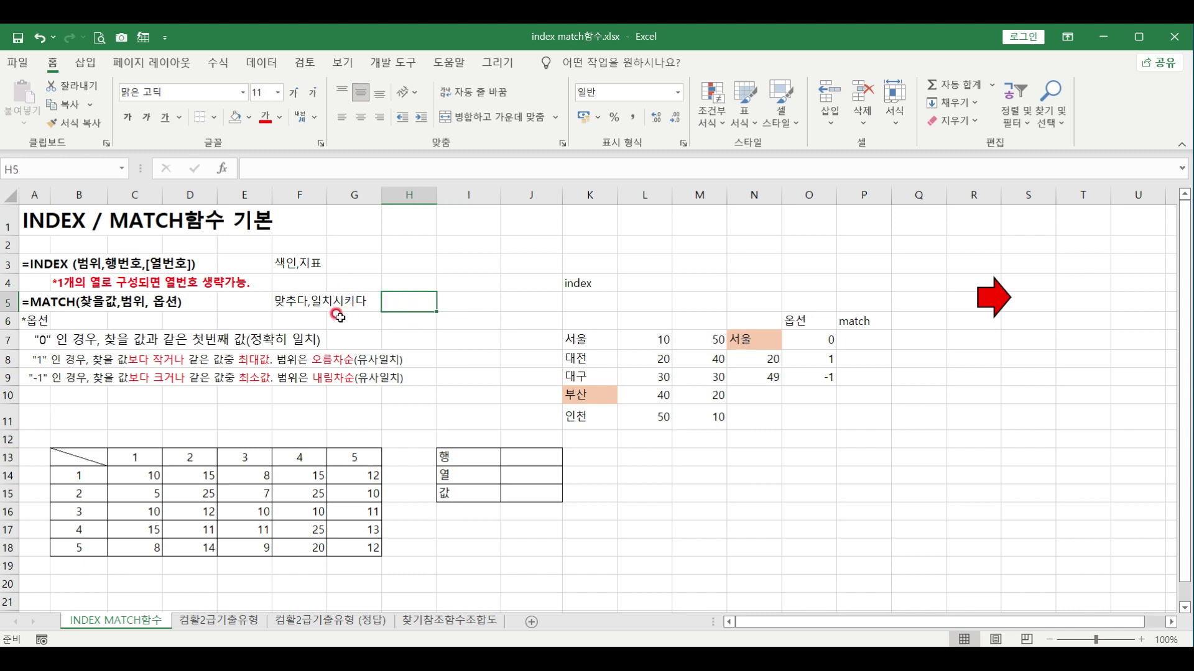
pyautogui.click(36, 245)
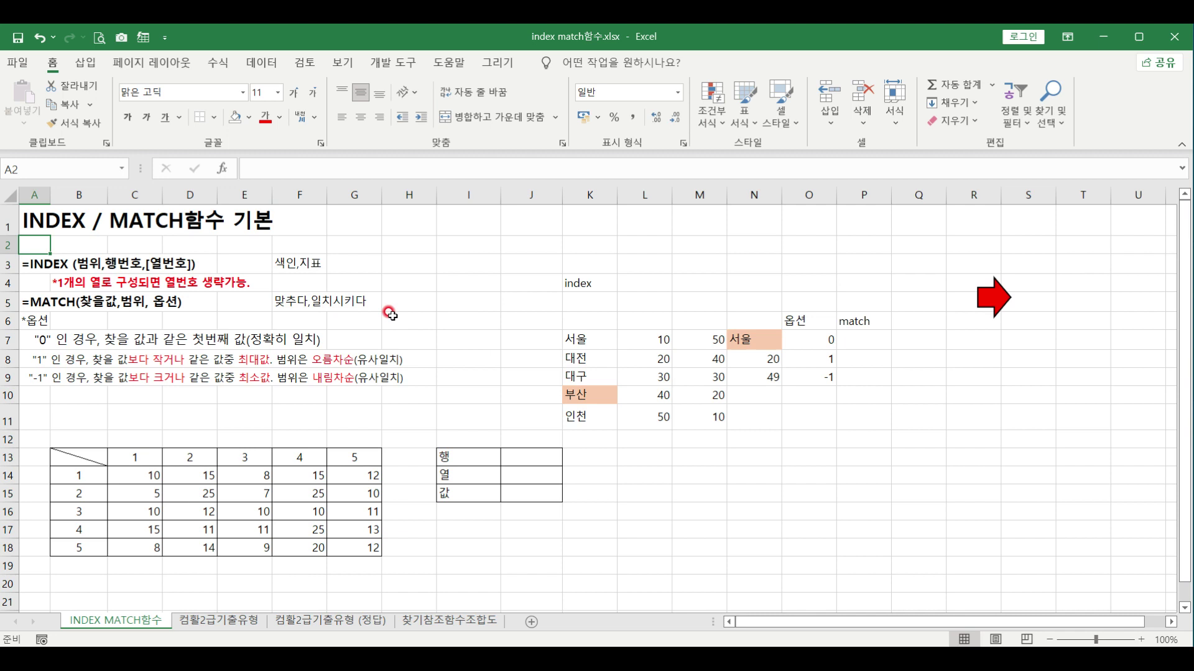
pyautogui.click(31, 221)
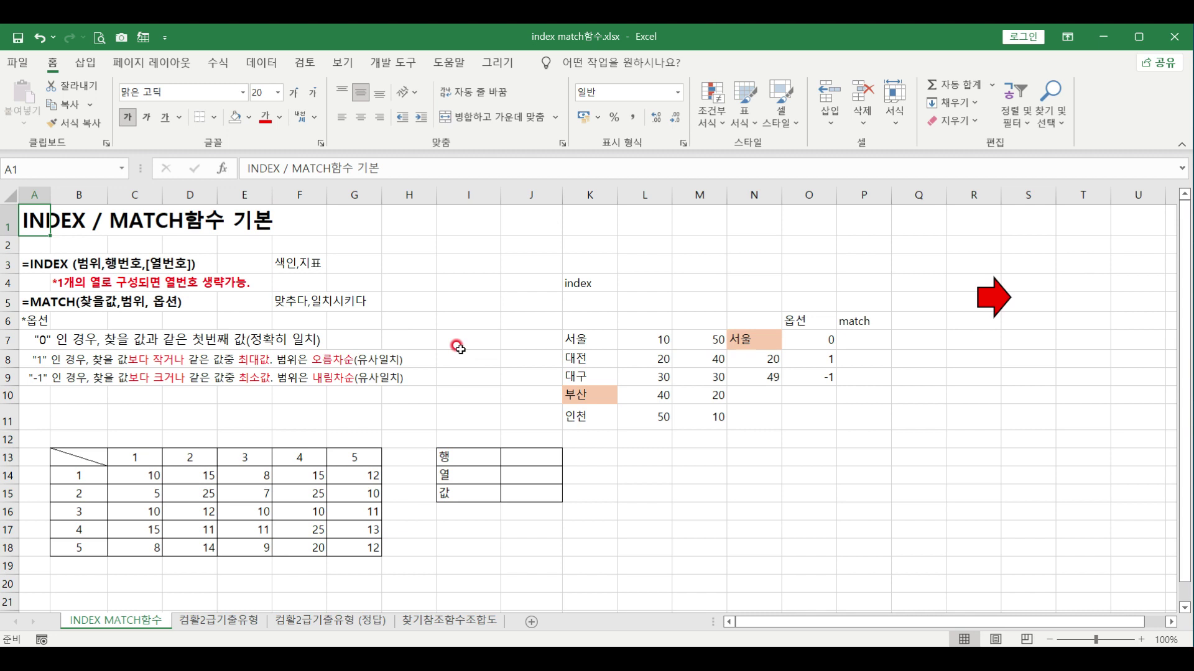
pyautogui.click(32, 265)
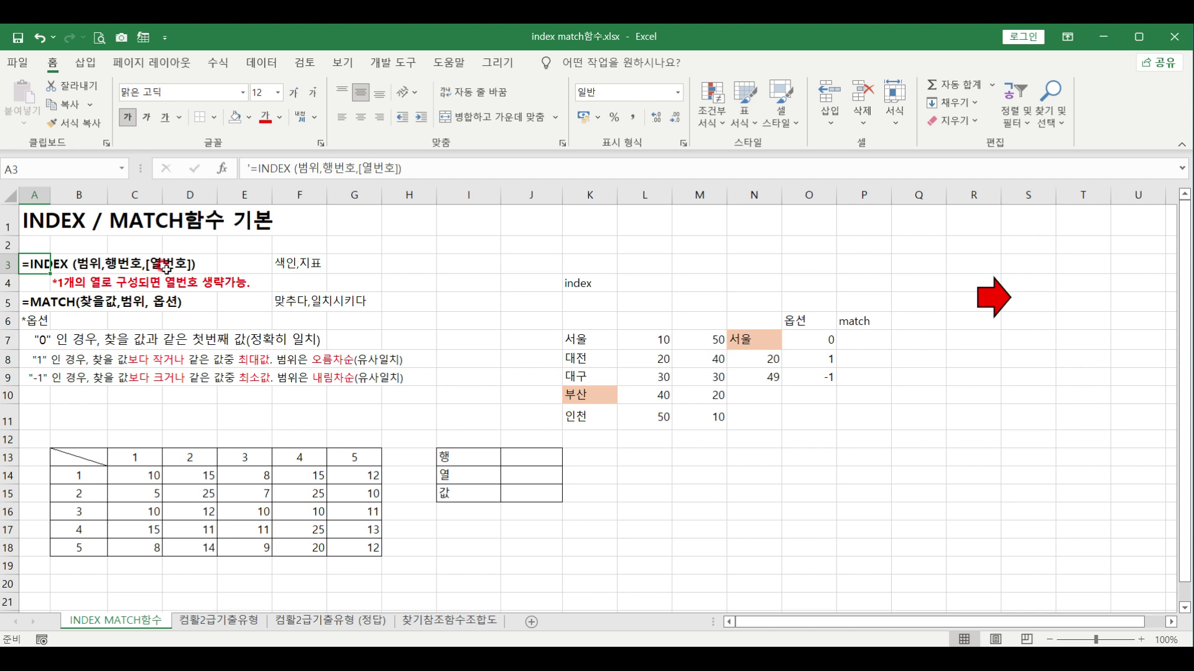
pyautogui.click(92, 281)
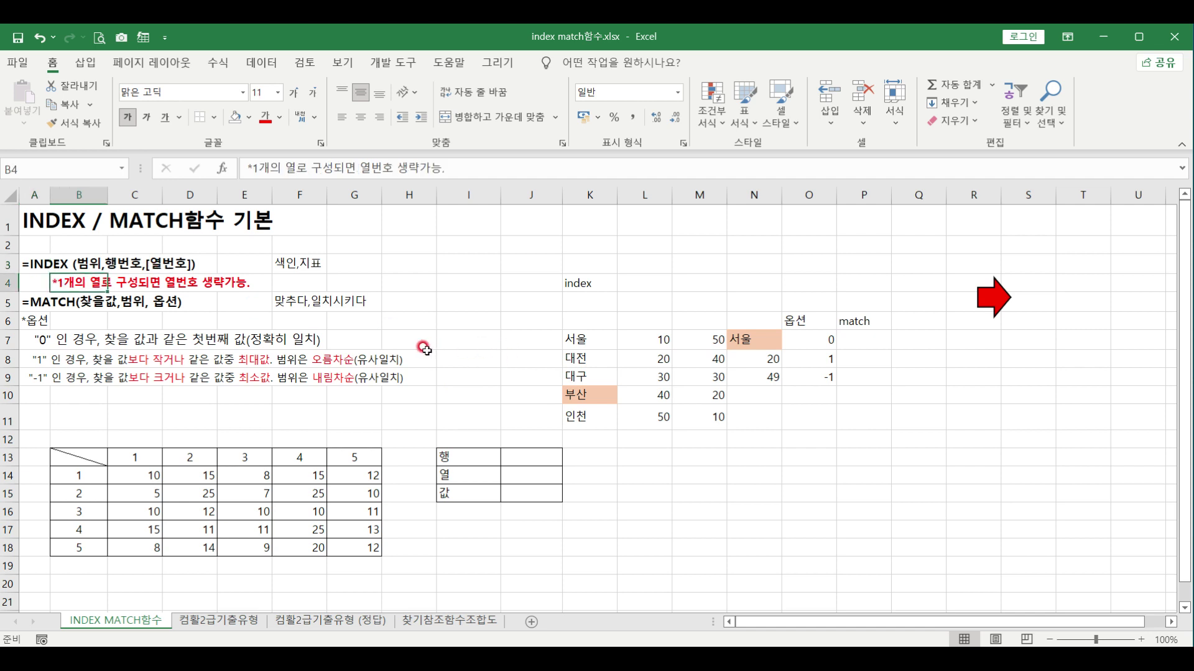
pyautogui.click(299, 265)
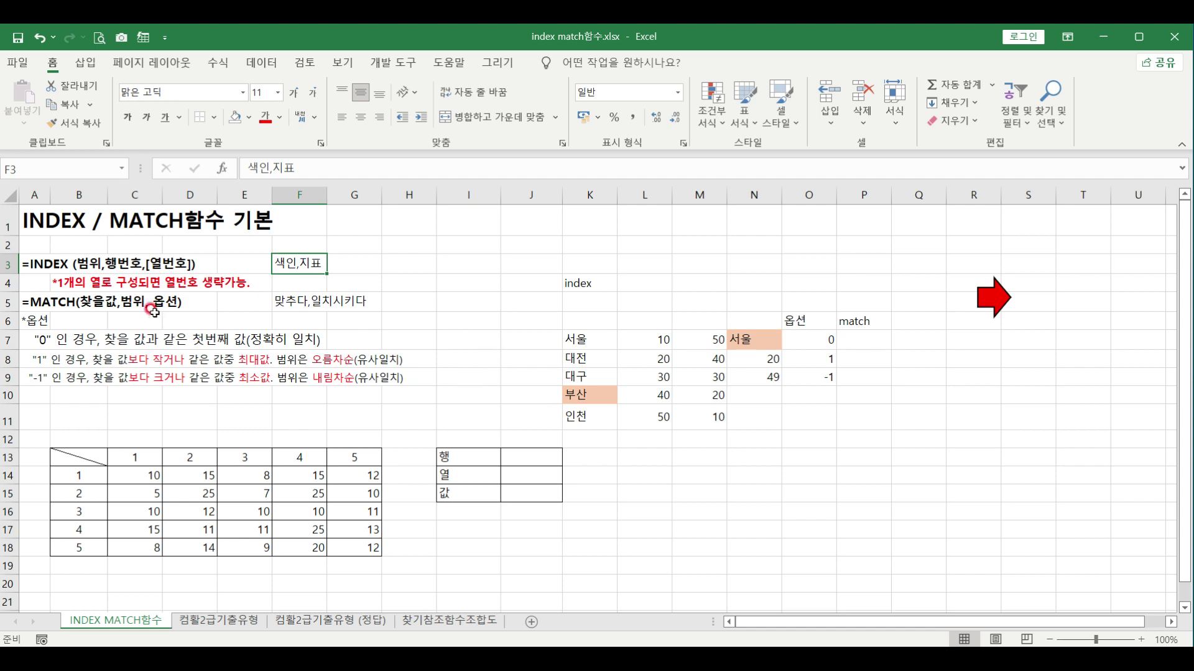
pyautogui.click(25, 301)
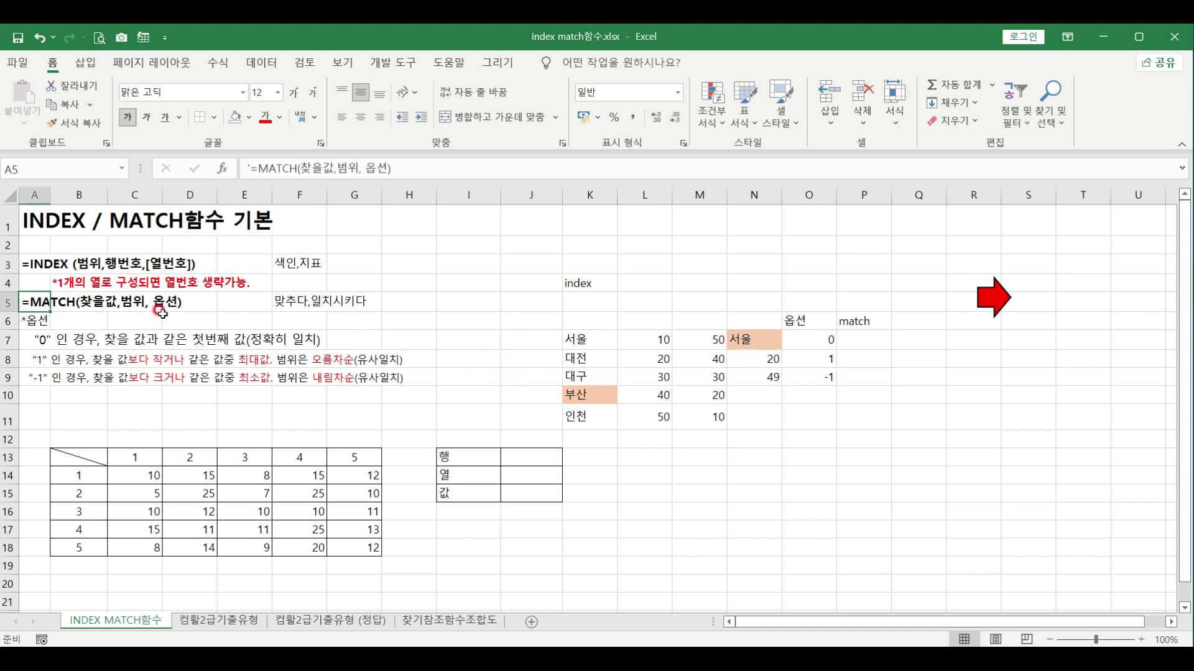
pyautogui.click(286, 306)
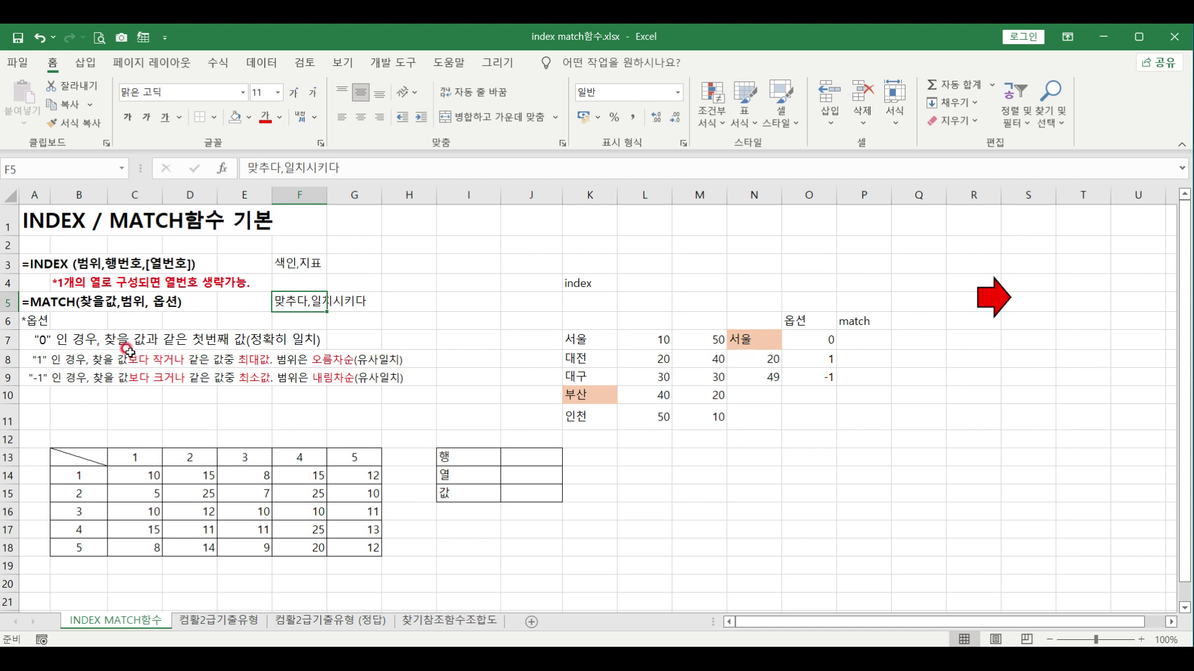
pyautogui.click(34, 322)
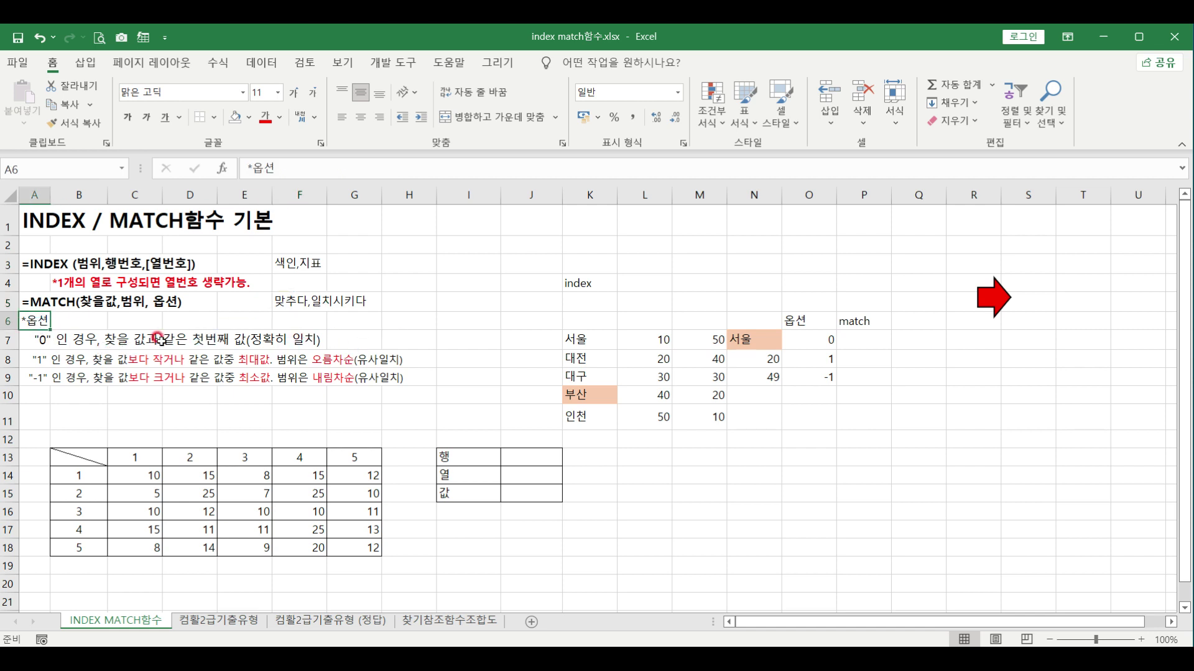
# Fill the MATCH option "0" description in A7:F7 with yellow
pyautogui.click(35, 340)
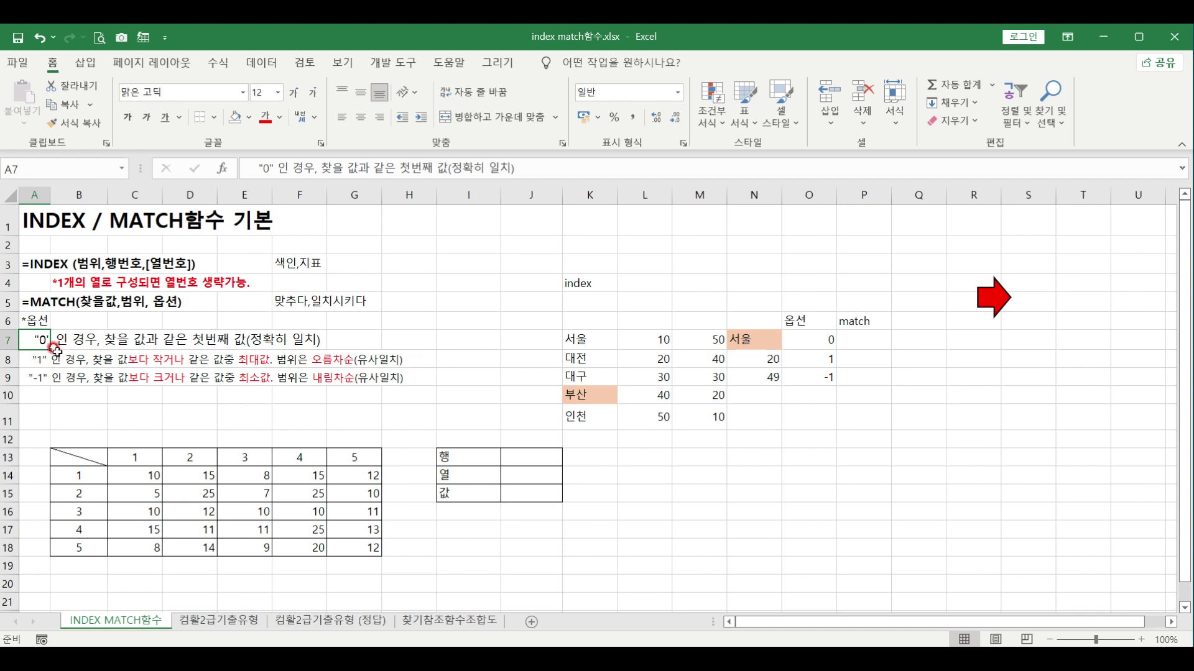
pyautogui.moveTo(35, 340); pyautogui.dragTo(319, 346)
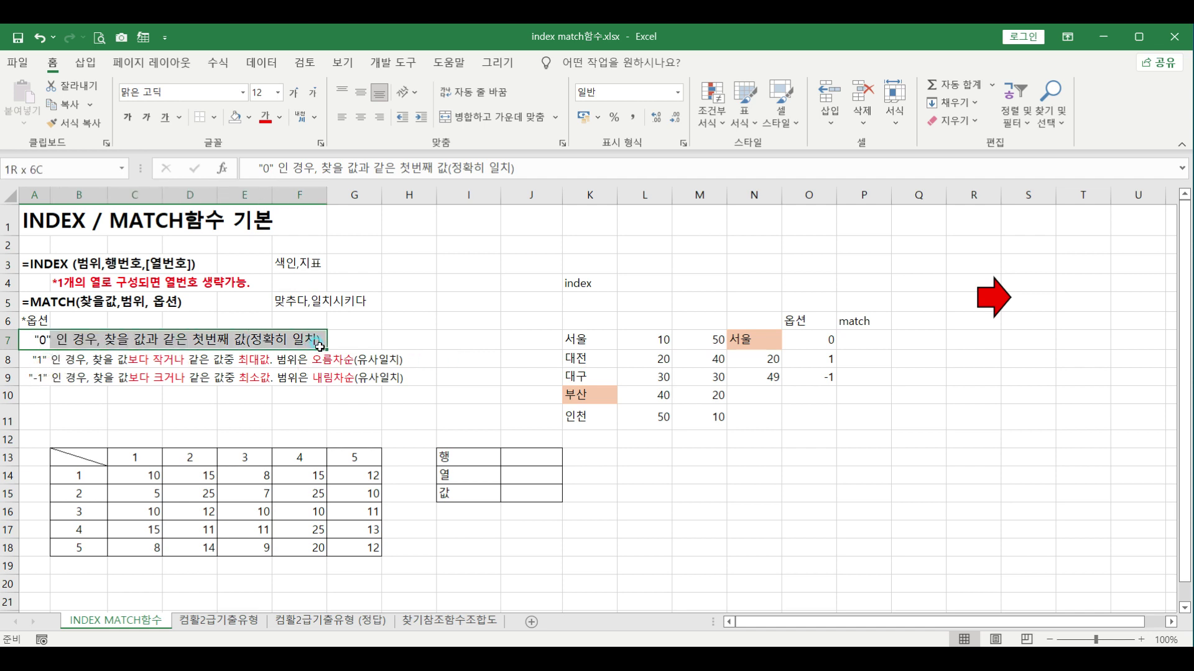
pyautogui.click(249, 117)
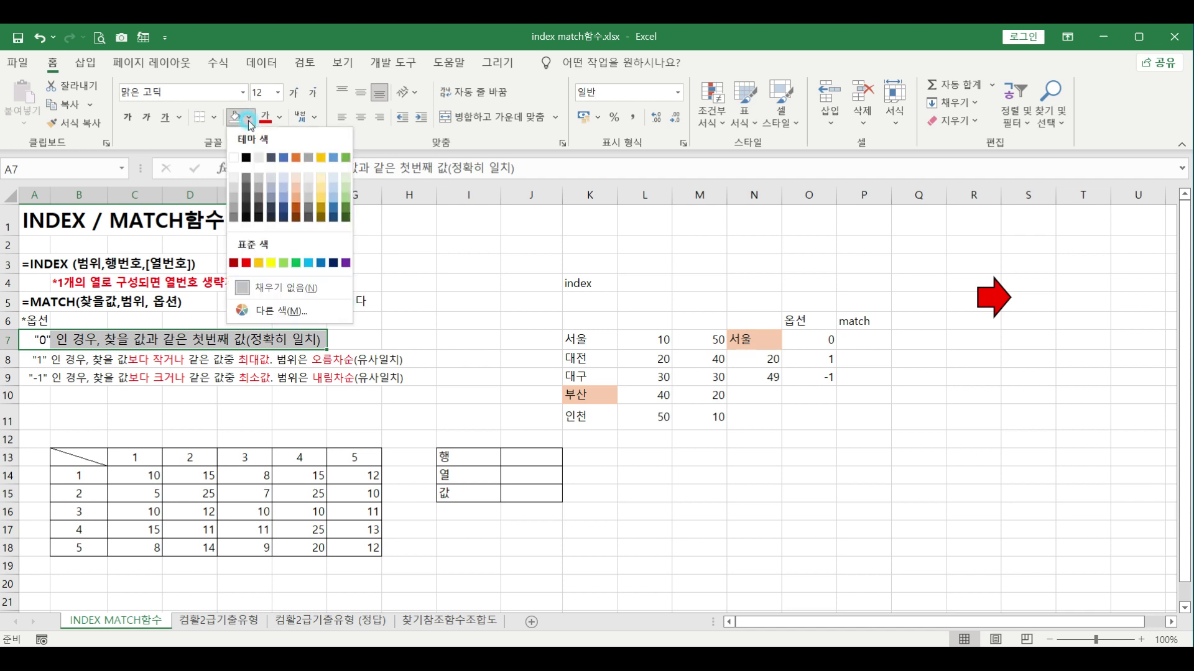
pyautogui.click(271, 264)
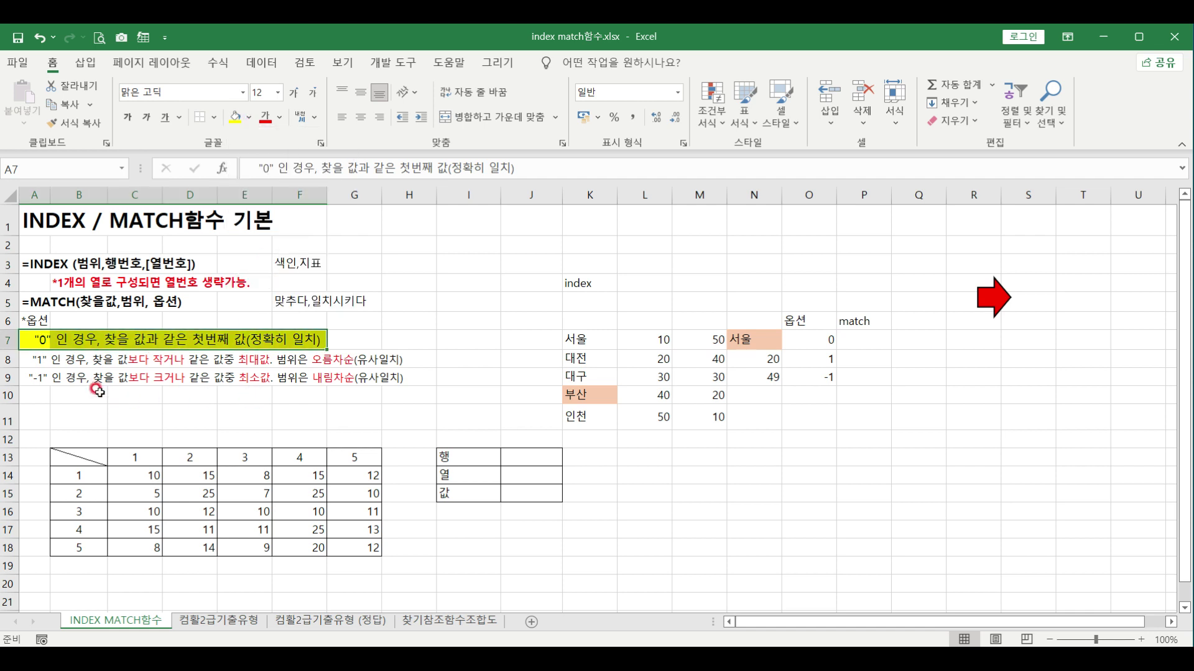
# Fill the MATCH option "1" description in A8:H8 with the same yellow
pyautogui.click(43, 358)
pyautogui.moveTo(46, 359); pyautogui.dragTo(396, 366)
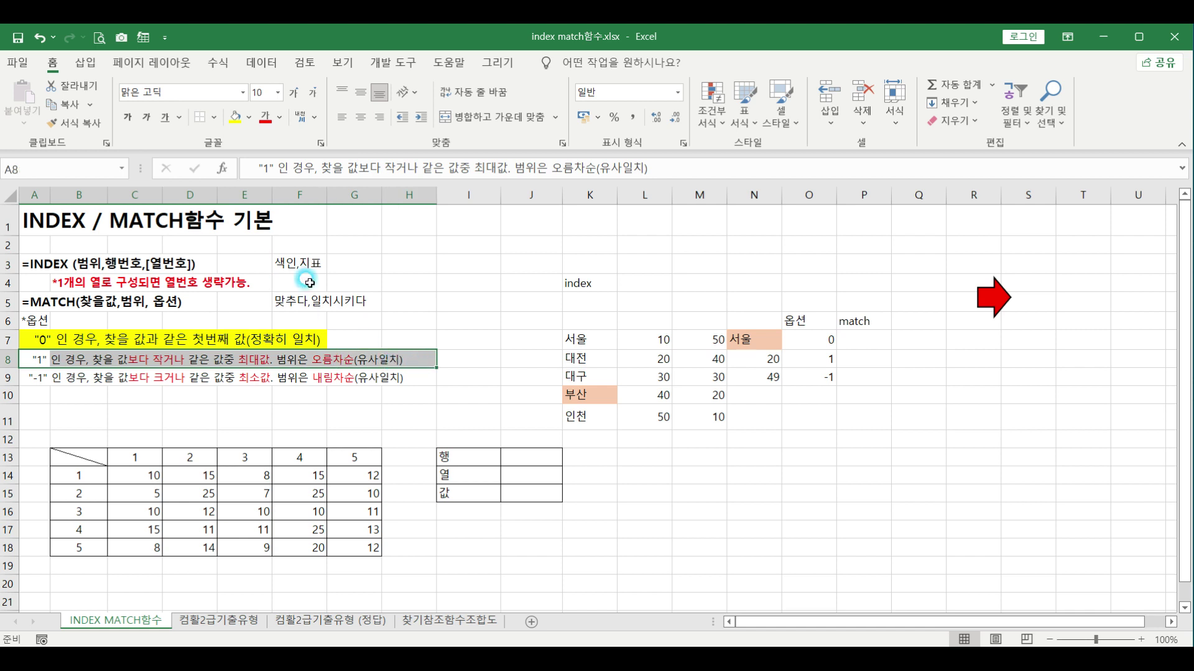
pyautogui.click(237, 117)
pyautogui.click(451, 315)
# Examine the descriptions of MATCH options 0, 1 and -1 and the city list in K7:K11, including 부산
pyautogui.click(36, 344)
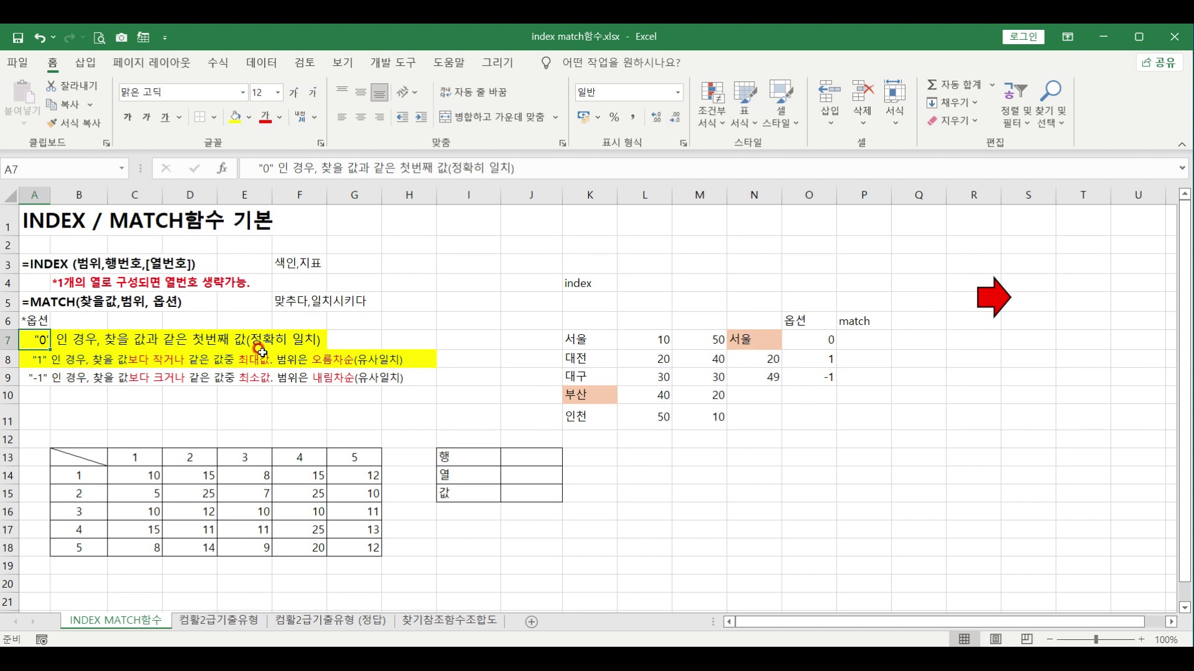
pyautogui.click(43, 359)
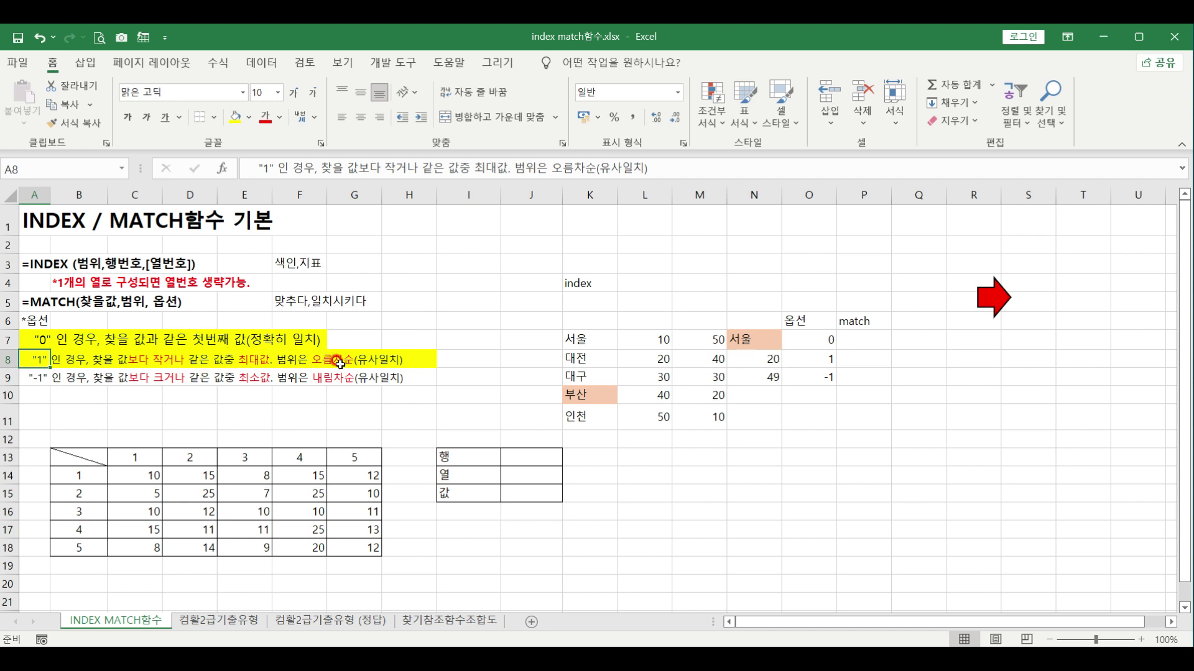
pyautogui.click(30, 376)
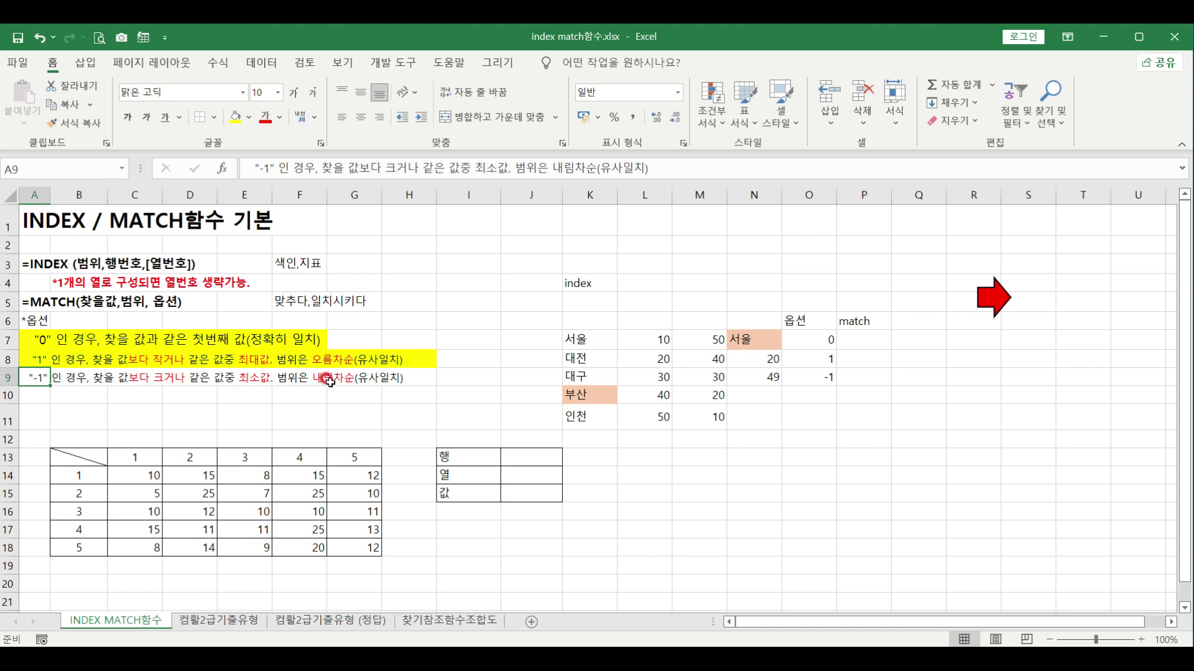
pyautogui.click(412, 376)
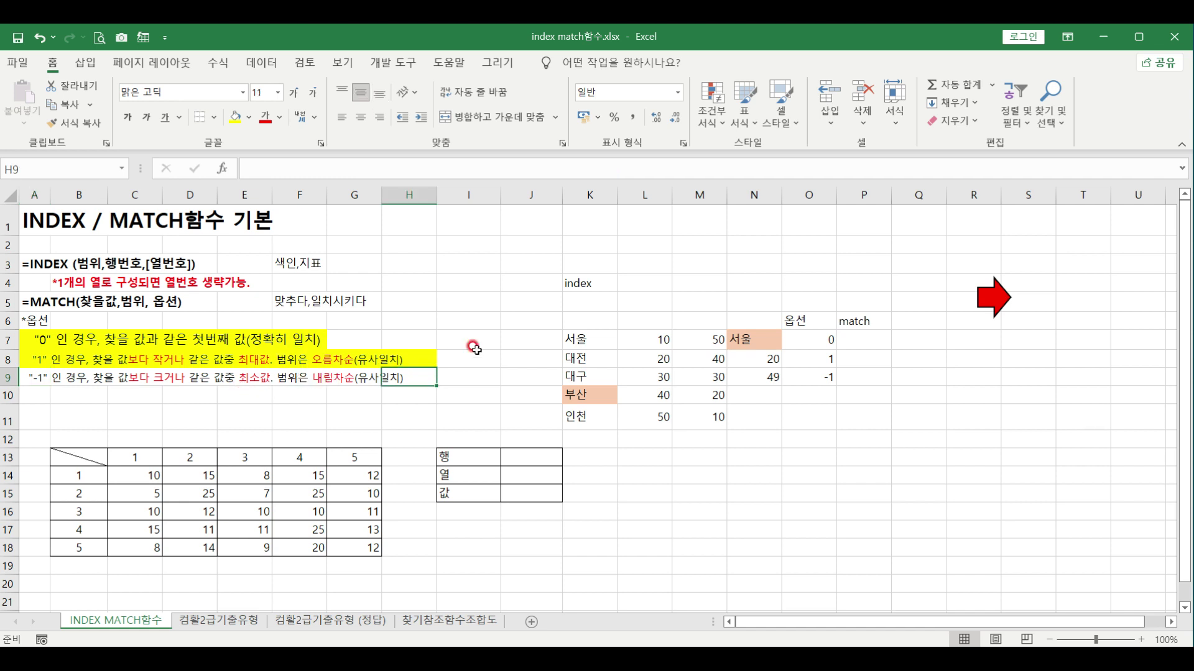
pyautogui.click(566, 304)
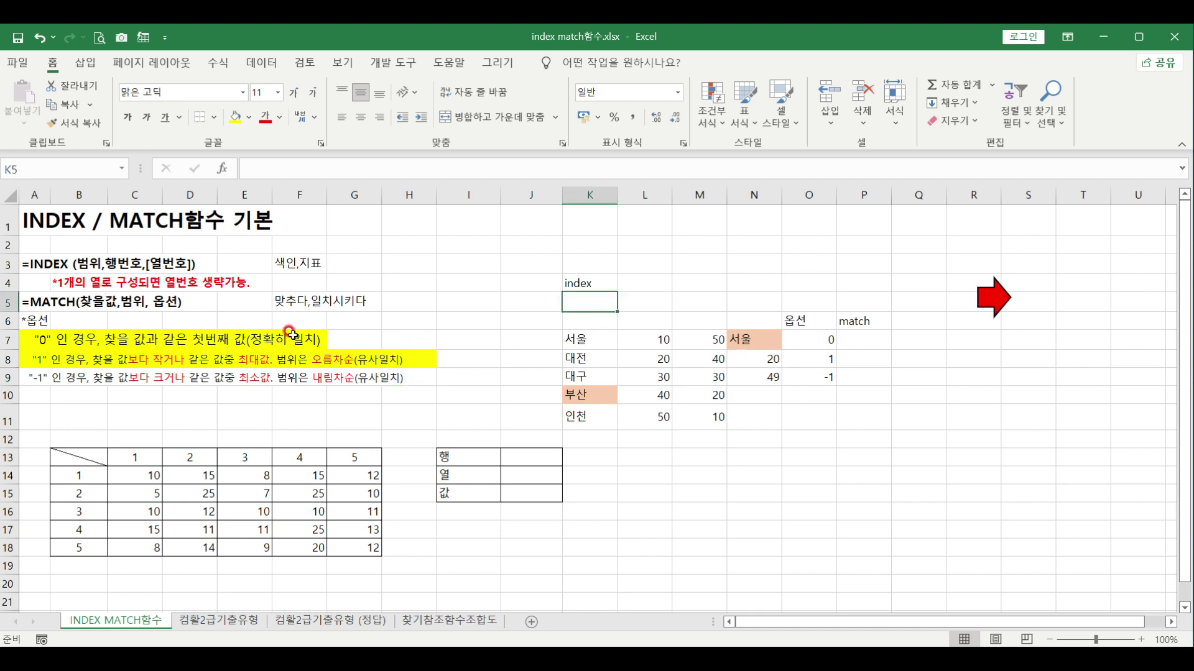
pyautogui.moveTo(579, 340); pyautogui.dragTo(587, 416)
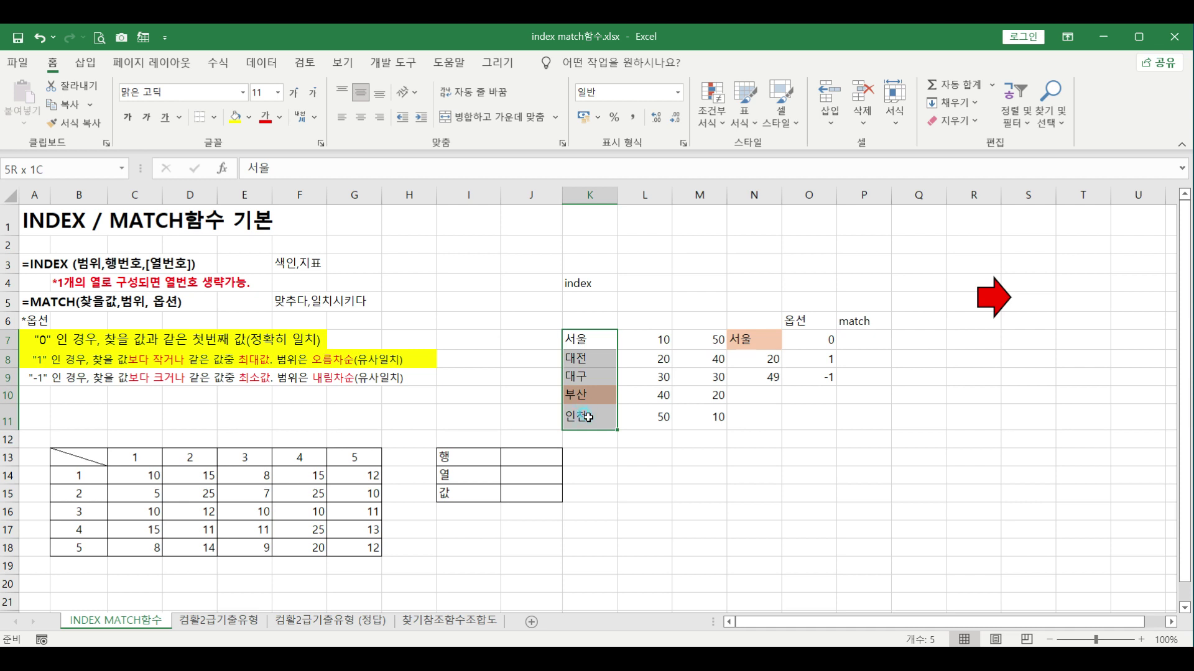
pyautogui.click(570, 303)
pyautogui.click(578, 397)
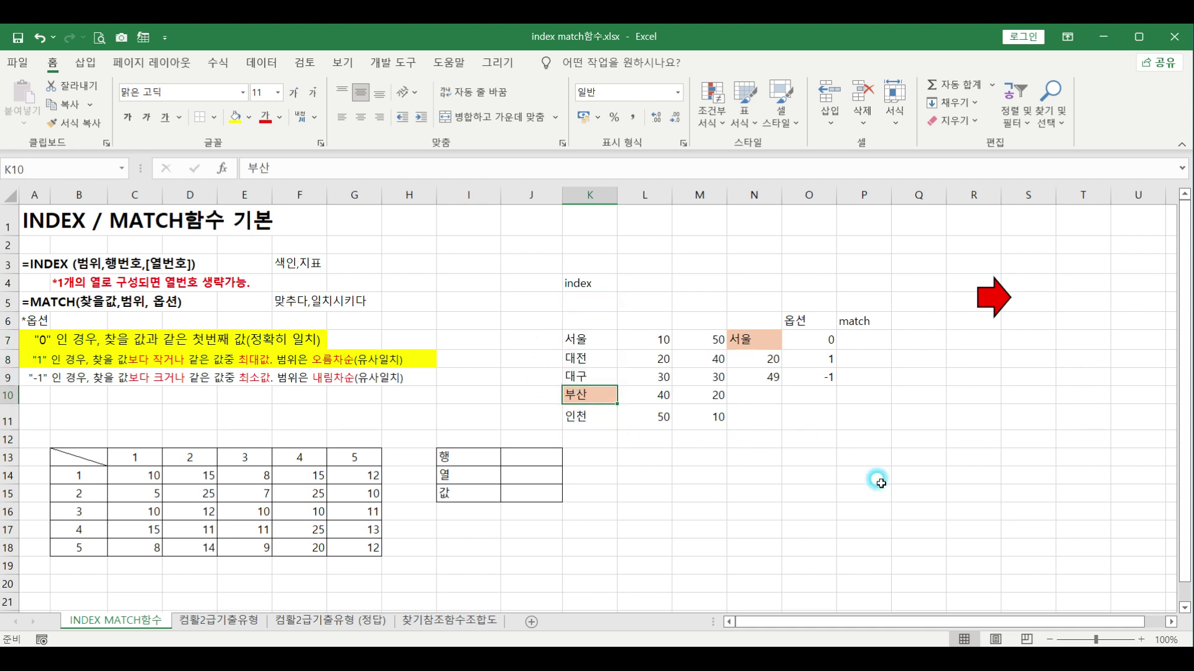
# Enter =INDEX(K7:K11,4) in K5 to return the fourth city of the list
pyautogui.click(588, 303)
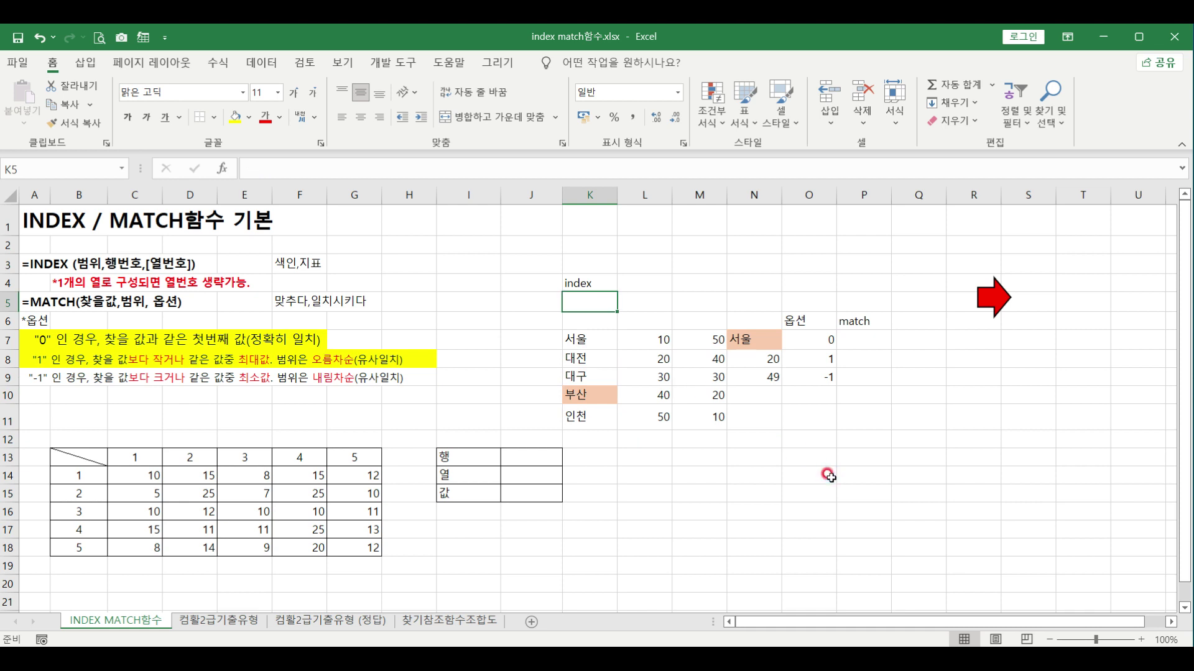
pyautogui.write('=ㅑㅜ')
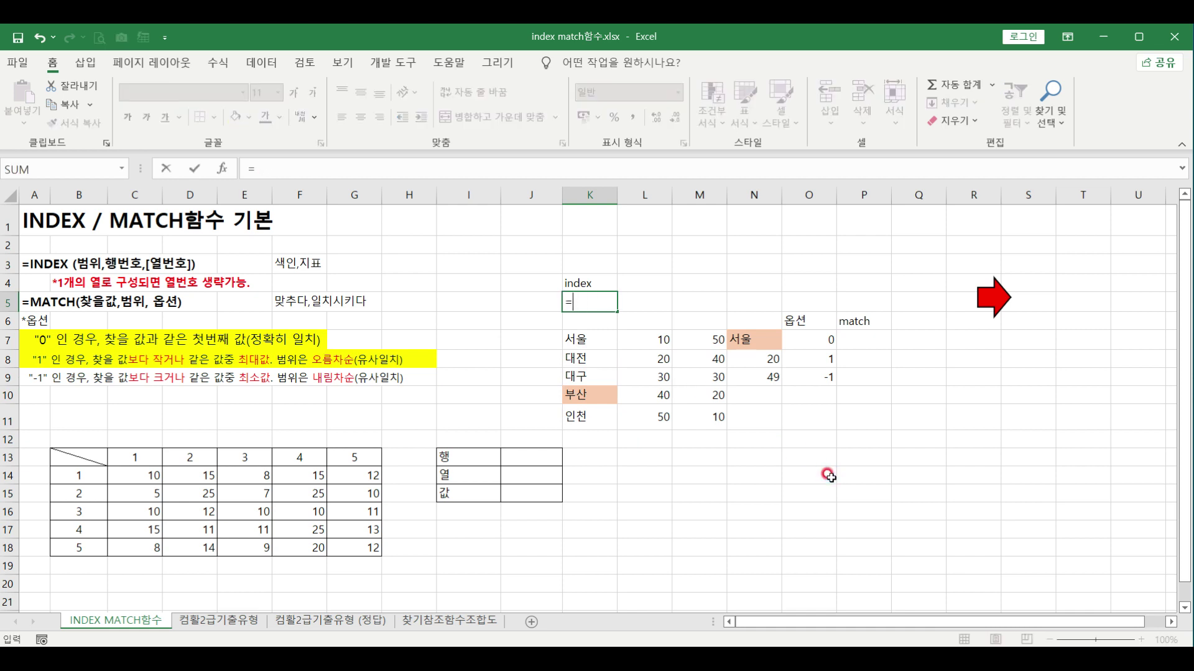
pyautogui.write('in')
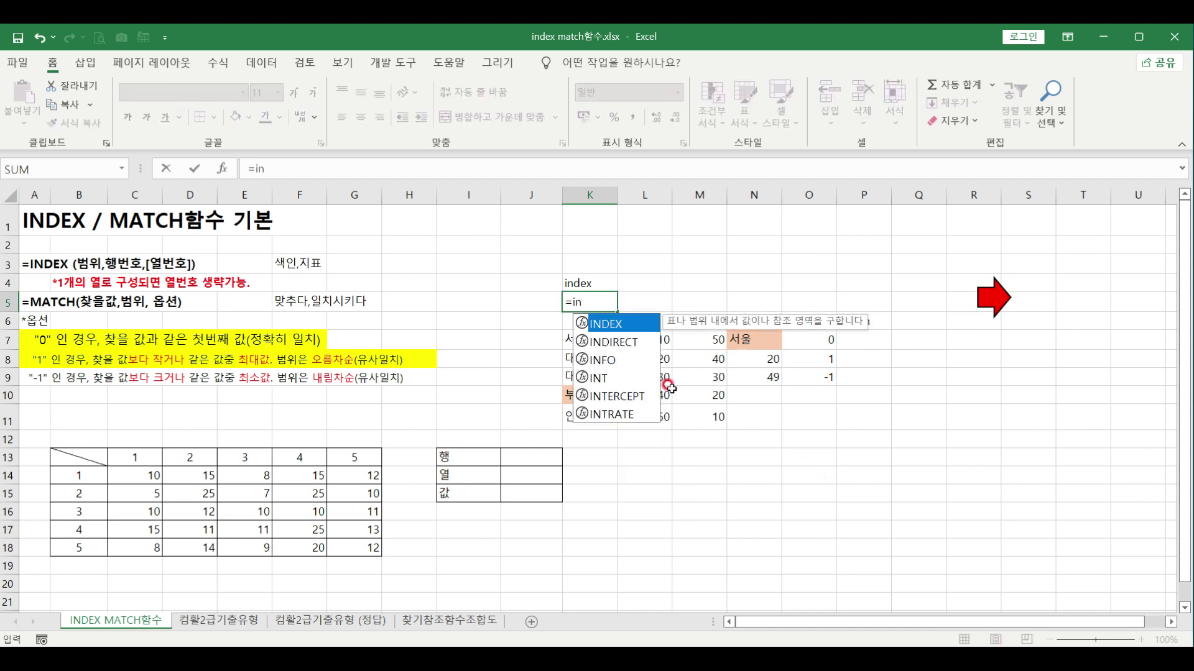
pyautogui.doubleClick(611, 324)
pyautogui.click(572, 343)
pyautogui.moveTo(572, 343); pyautogui.dragTo(578, 422)
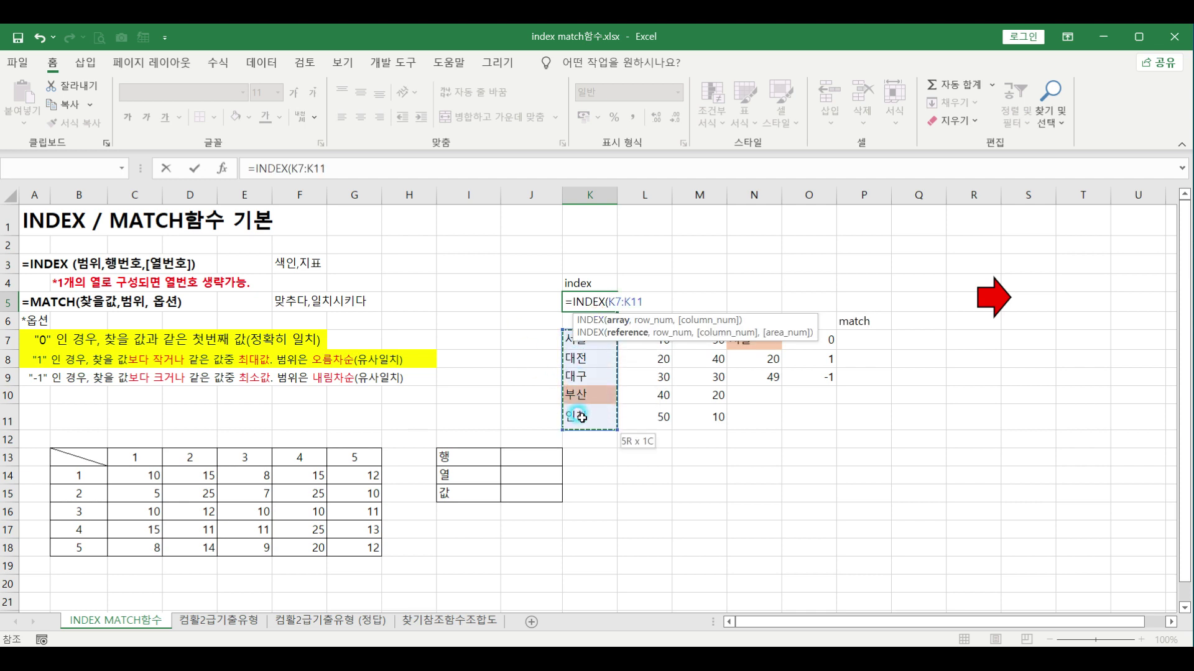
pyautogui.write(',')
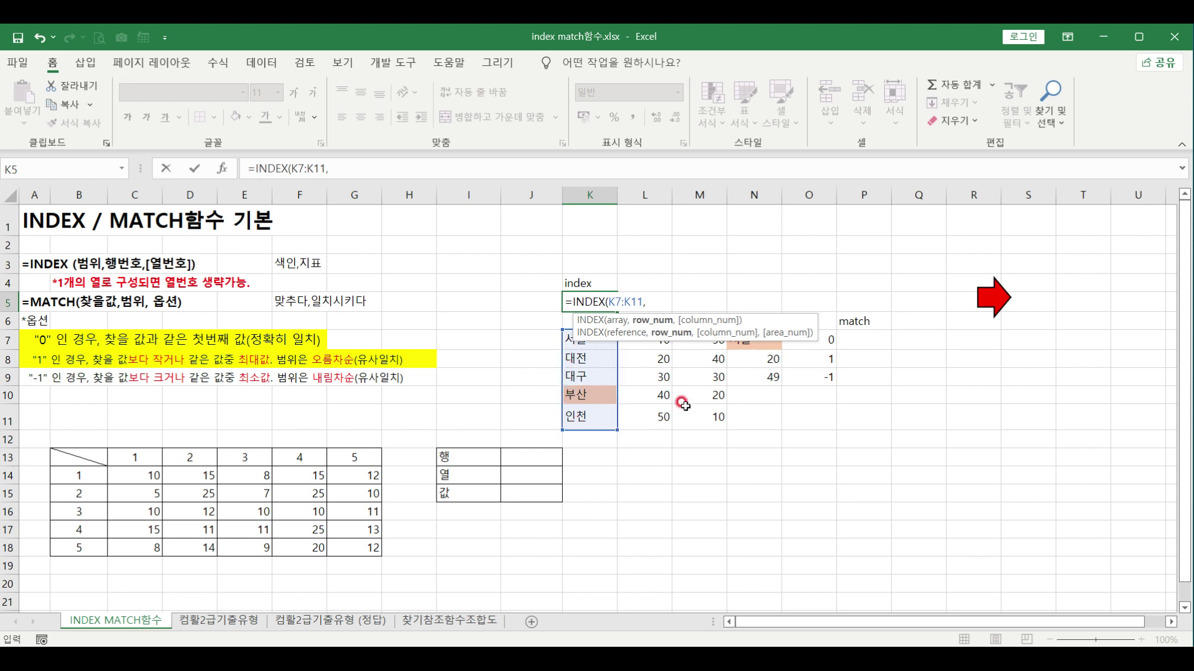
pyautogui.write('4)')
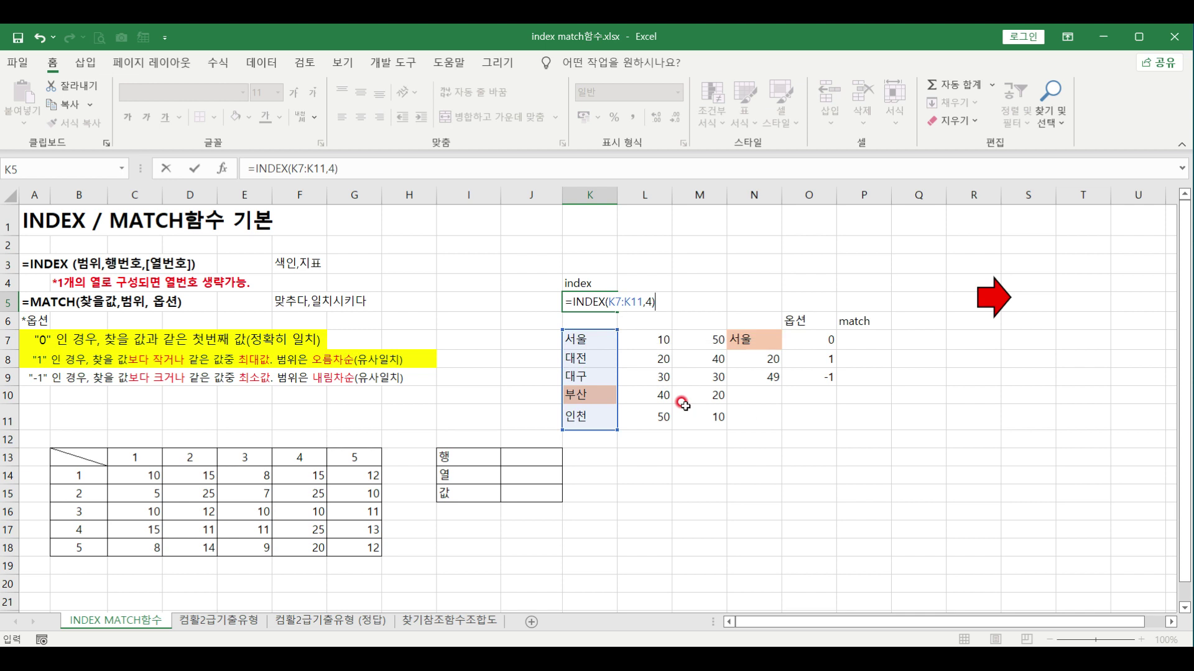
pyautogui.hotkey('ctrl', 'Return')
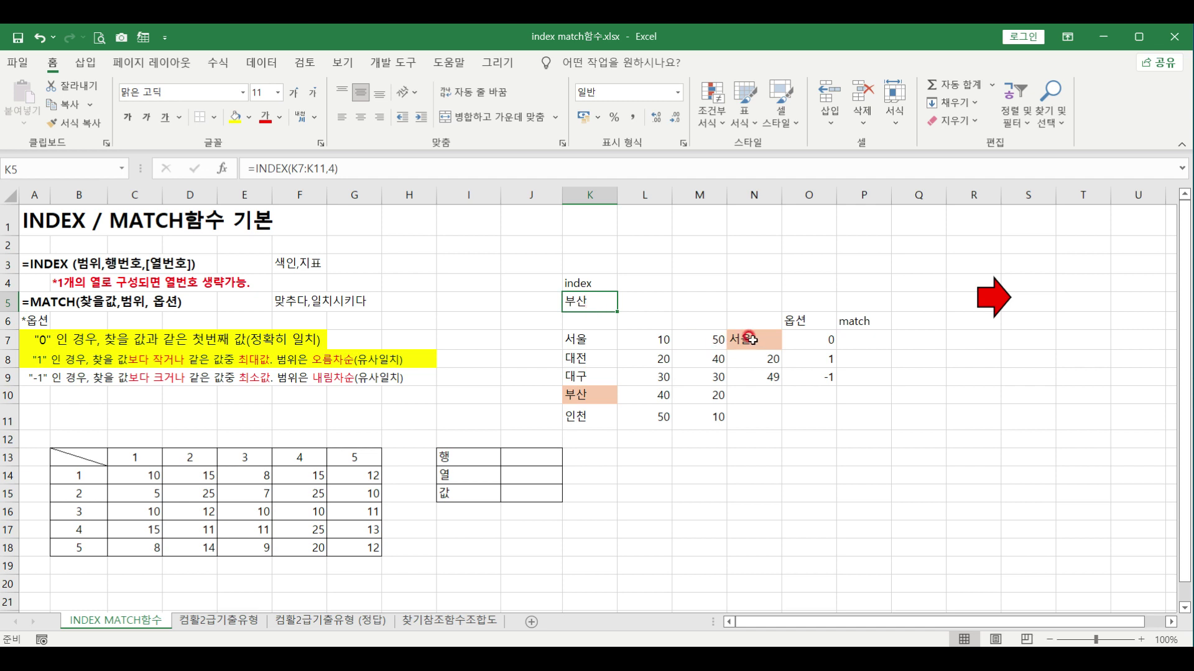
# Enter =MATCH(N7,K7:K11,O7) in P7 to find the position of the city in N7 by exact match
pyautogui.click(841, 324)
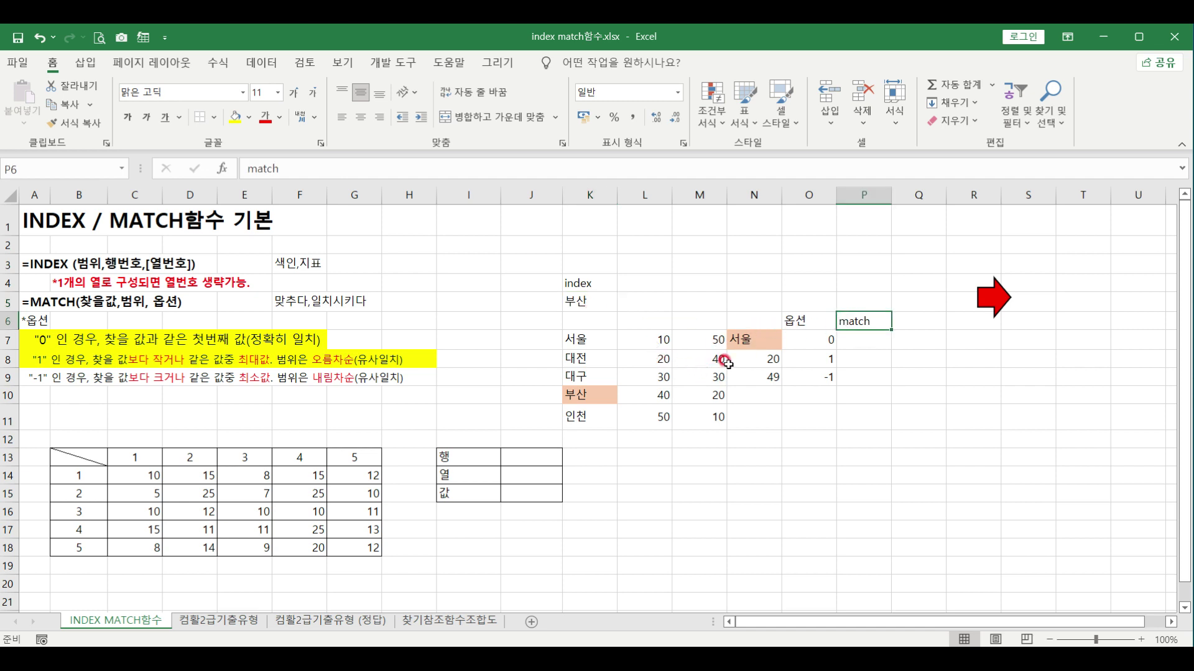
pyautogui.click(861, 340)
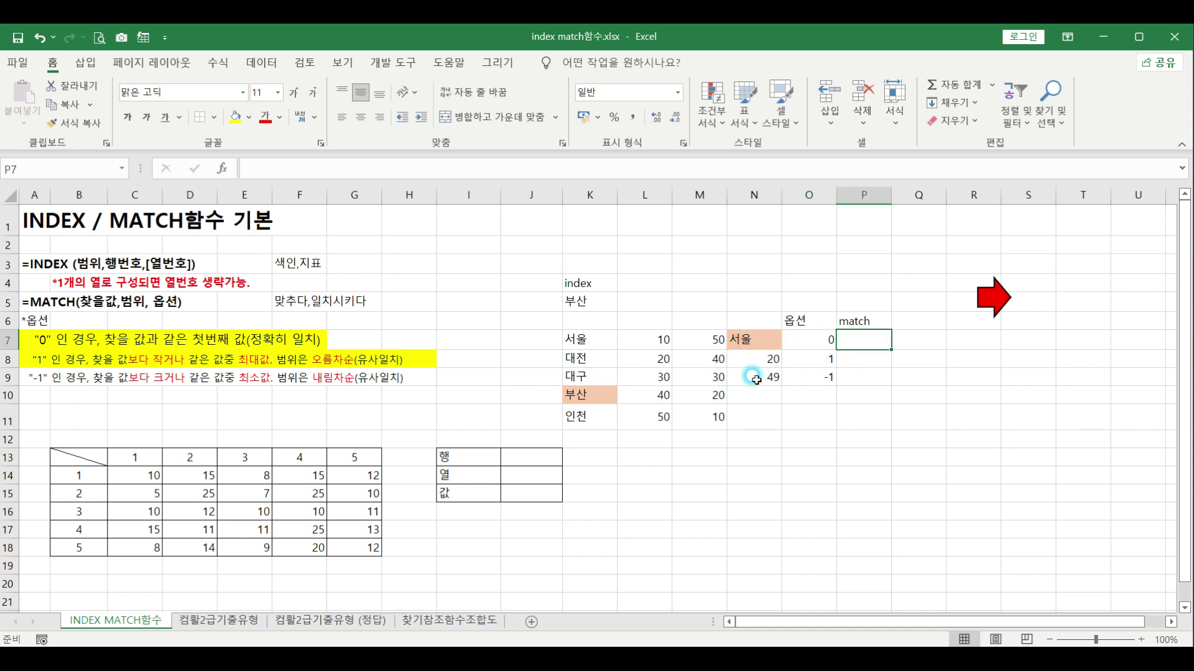
pyautogui.write('=')
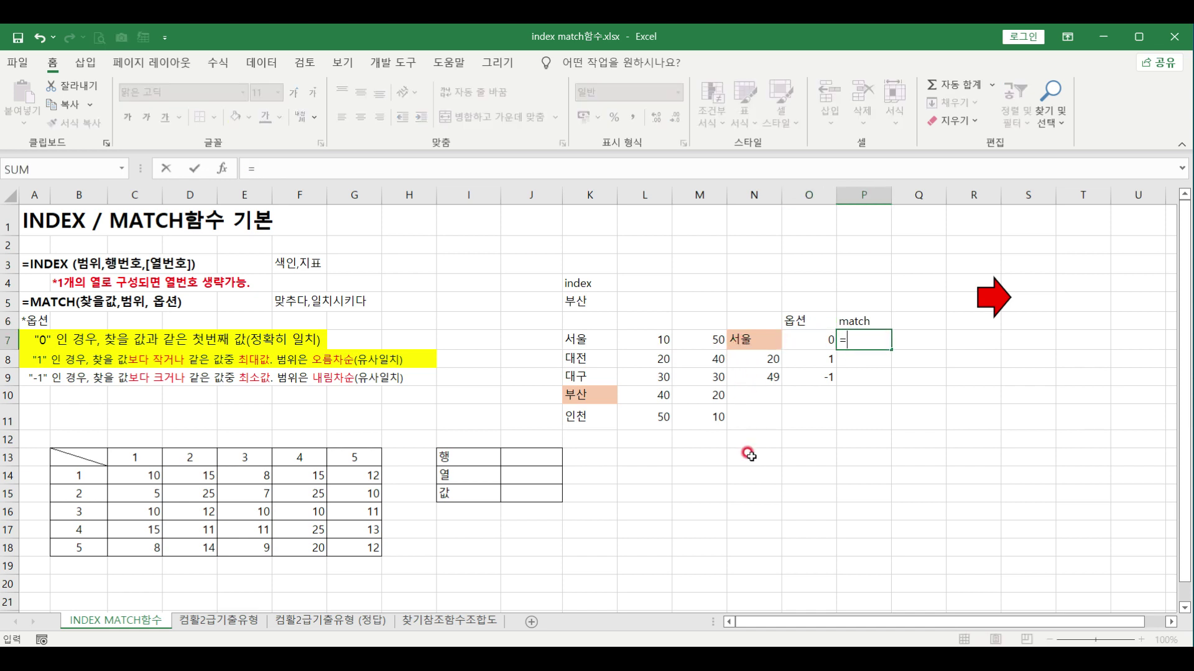
pyautogui.write('m')
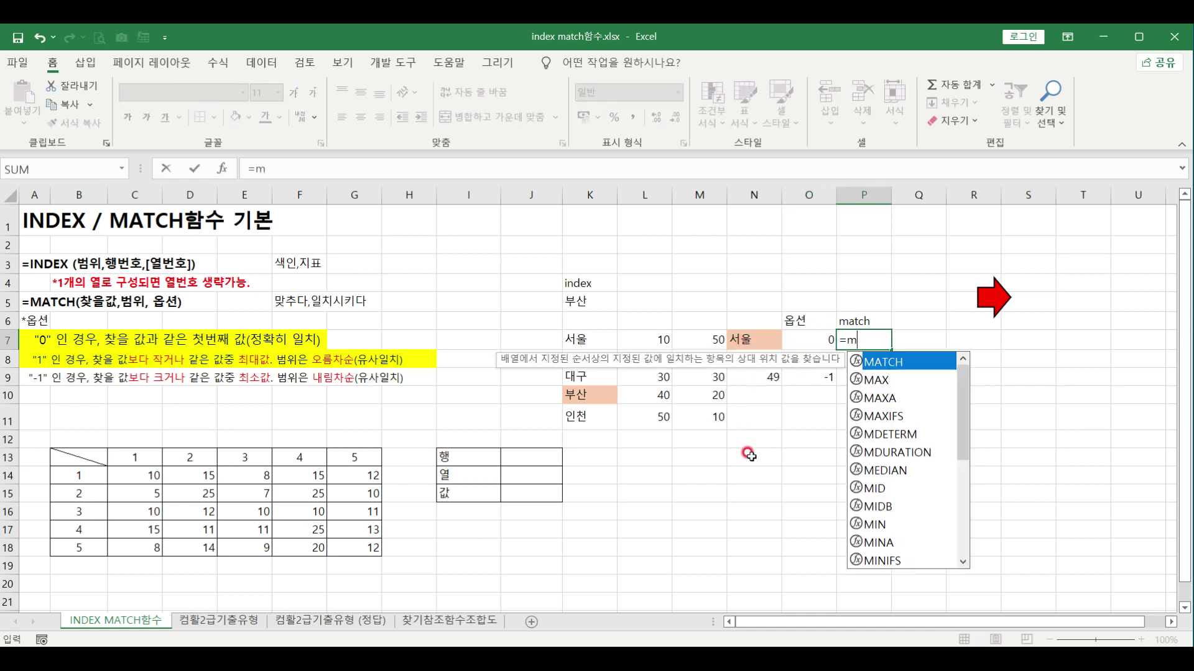
pyautogui.doubleClick(882, 364)
pyautogui.click(759, 340)
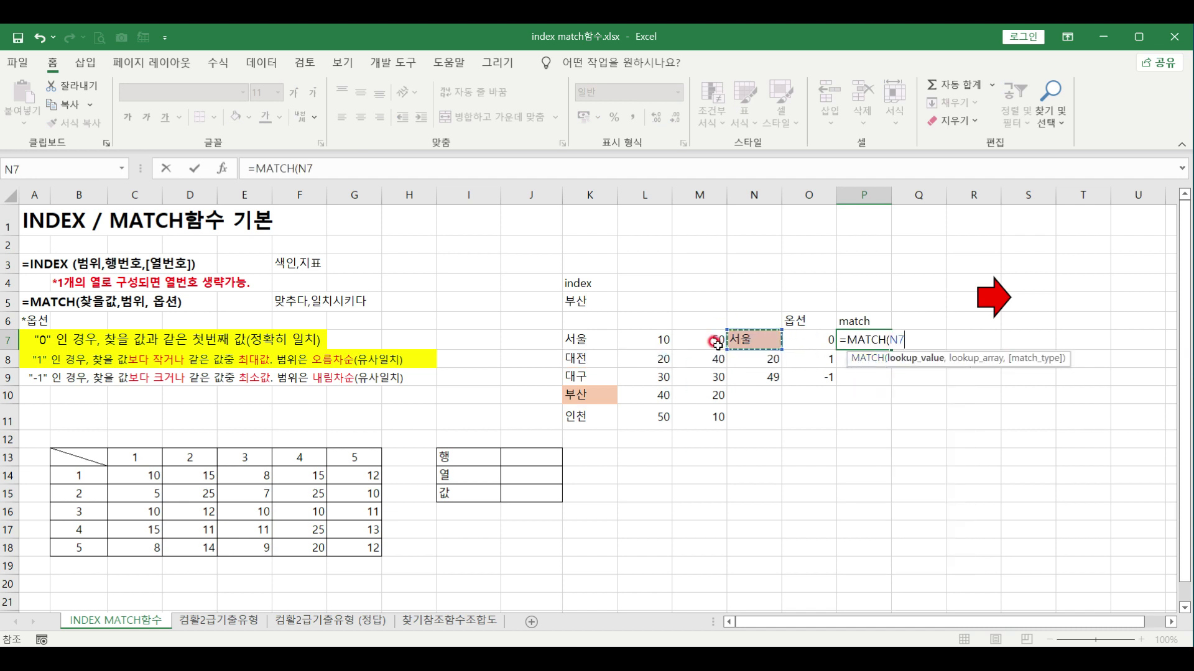
pyautogui.write(',')
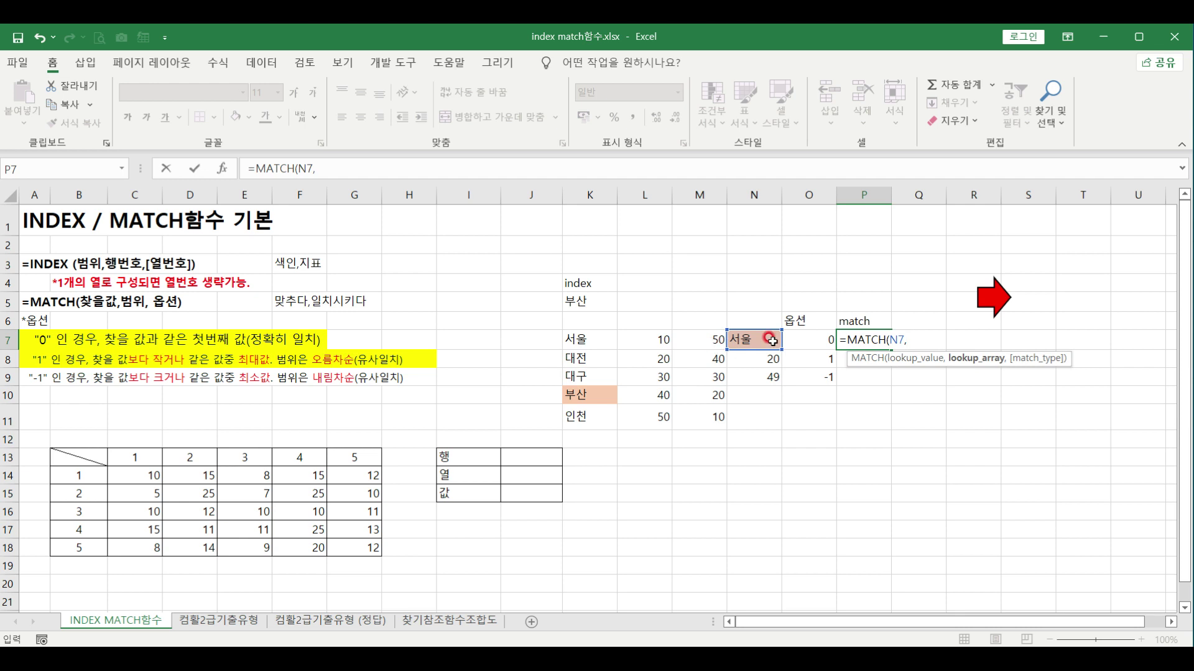
pyautogui.click(577, 340)
pyautogui.moveTo(581, 359); pyautogui.dragTo(565, 431)
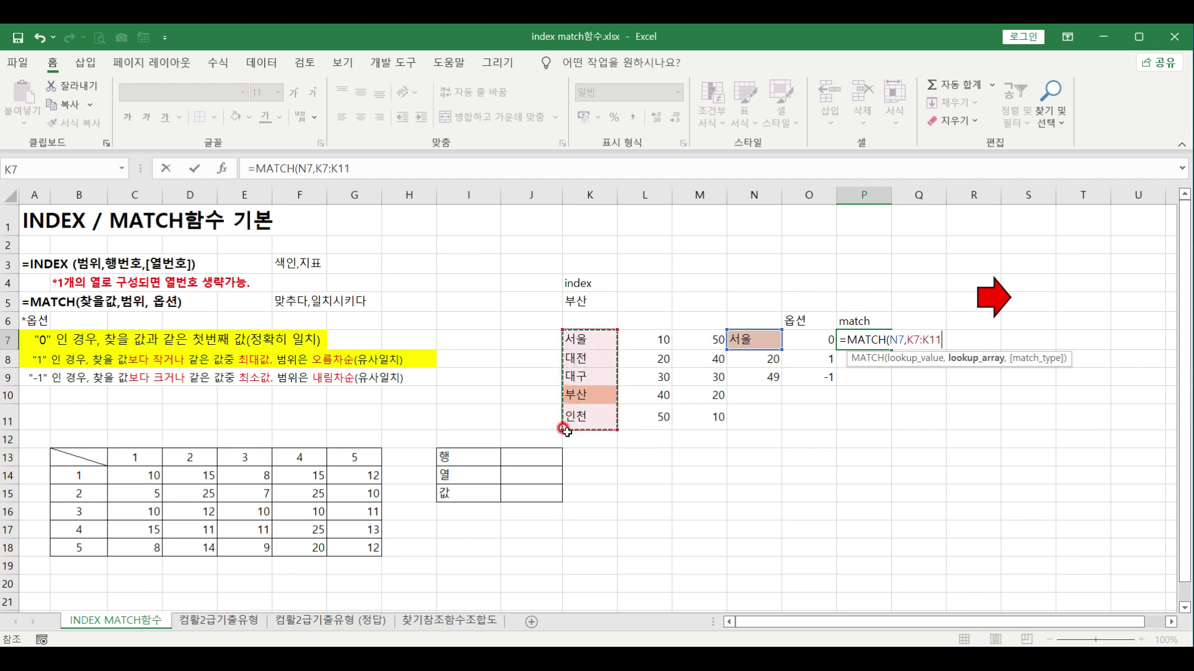
pyautogui.write(',')
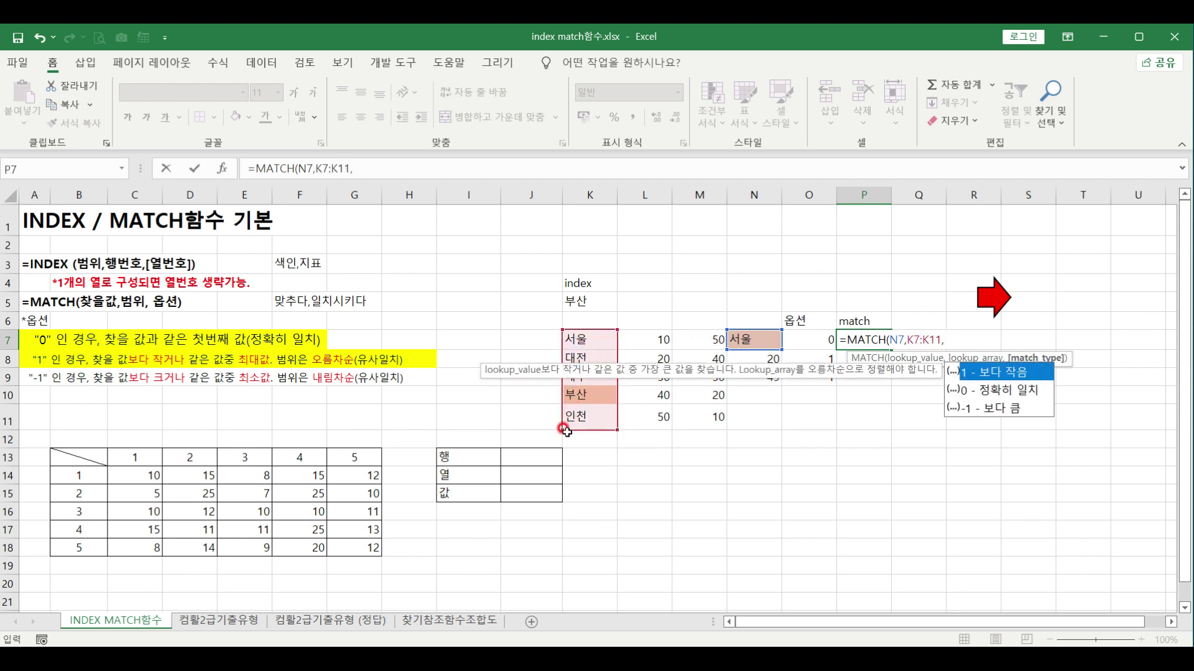
pyautogui.click(829, 341)
pyautogui.write(')')
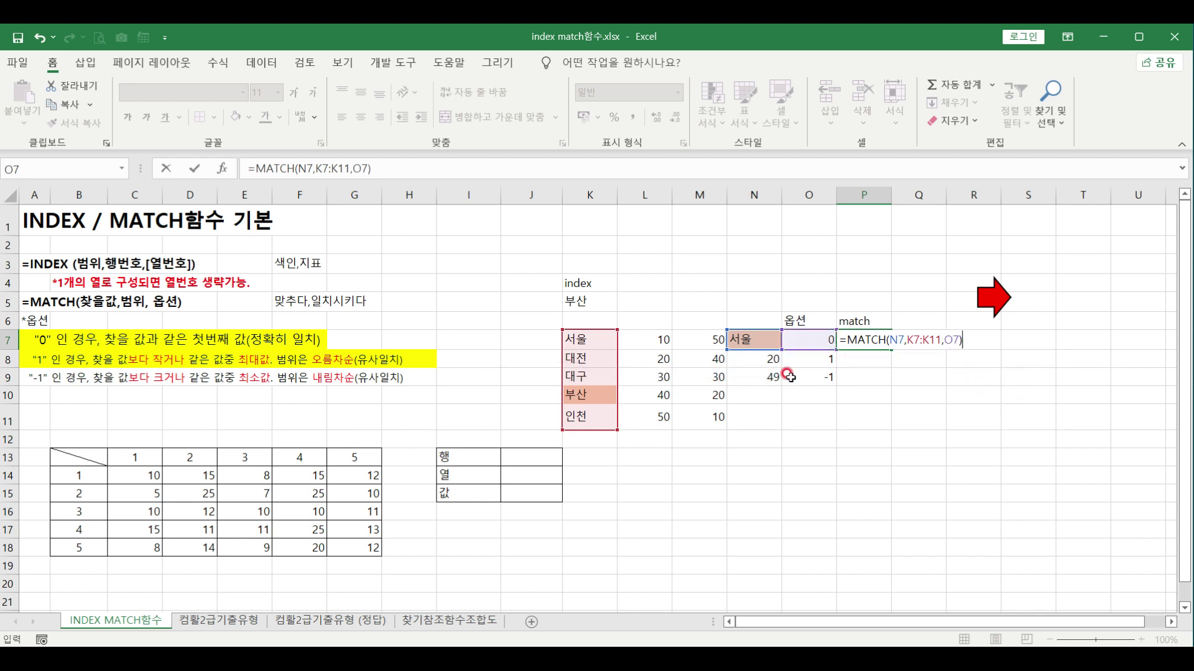
pyautogui.press('Return')
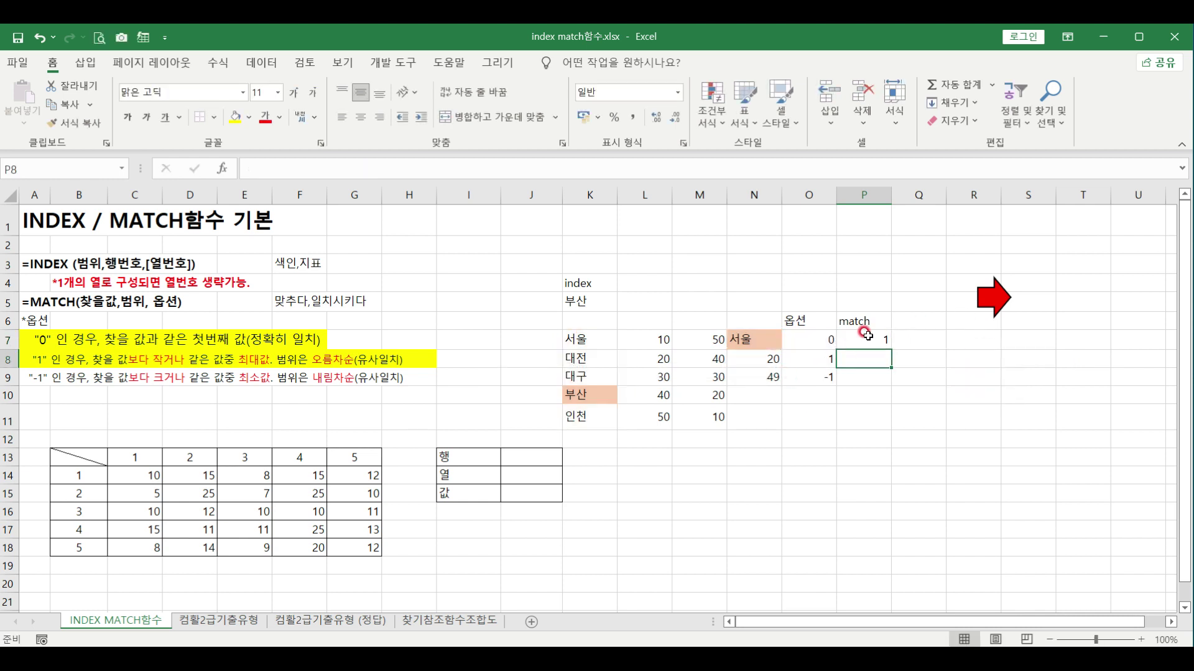
# Change the lookup city in N7 to 인천 and check the MATCH result in P7
pyautogui.click(866, 338)
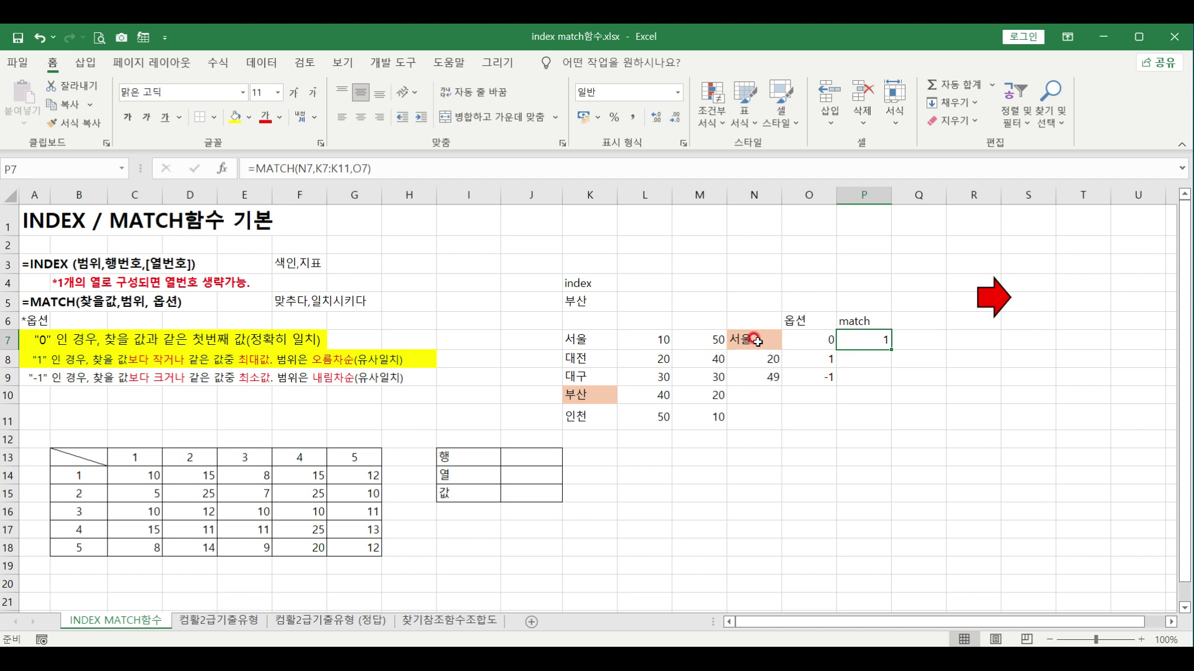
pyautogui.click(618, 343)
pyautogui.click(754, 339)
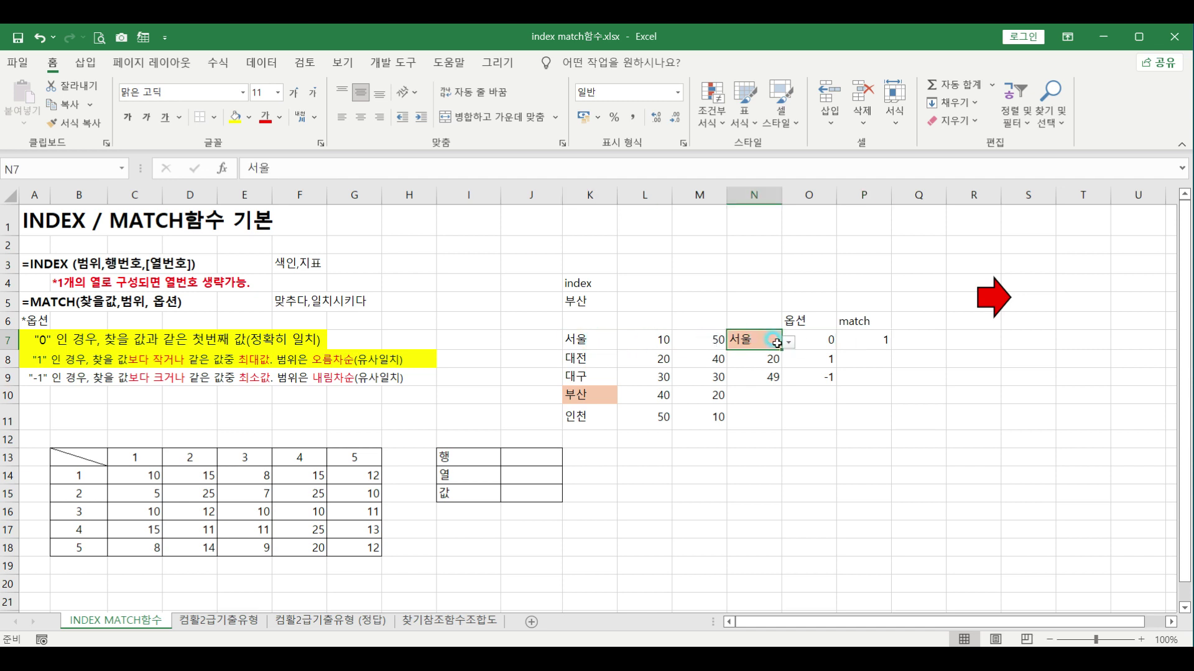
pyautogui.click(788, 342)
pyautogui.click(738, 407)
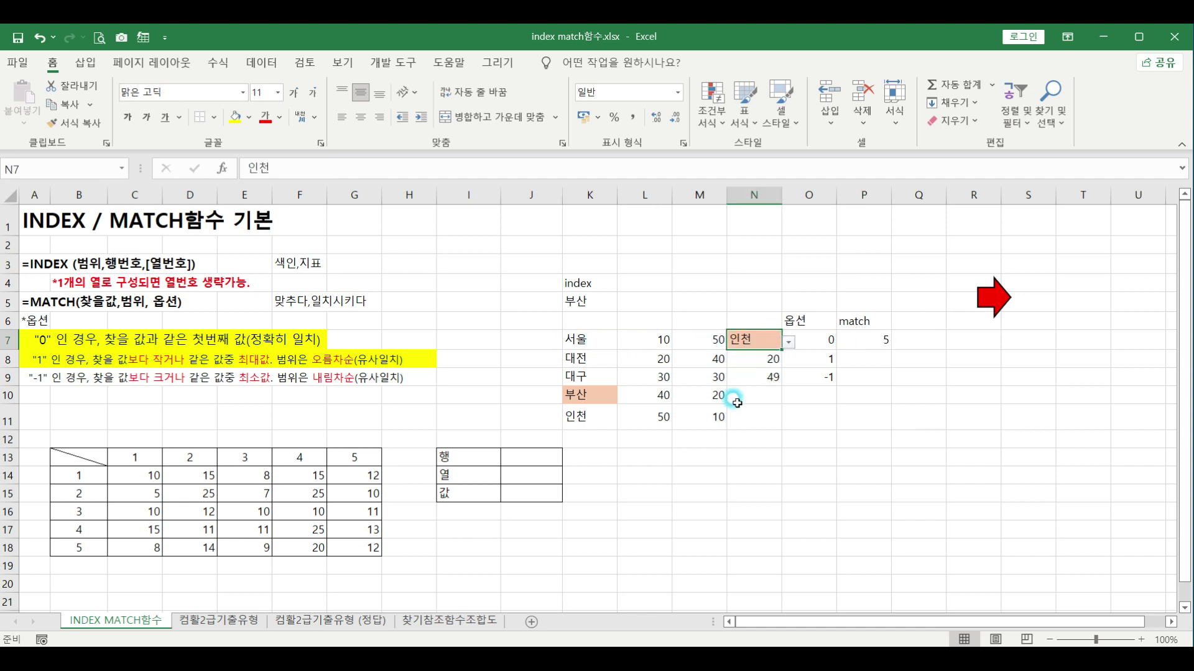
pyautogui.click(864, 344)
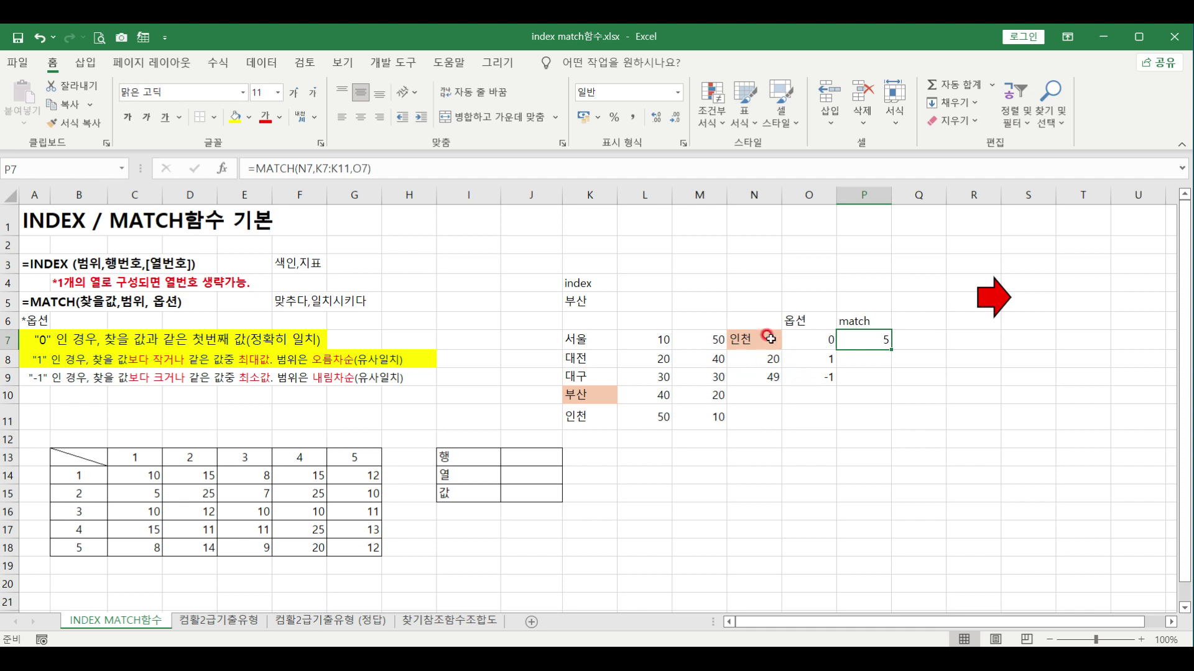
# Enter =MATCH(N8,L7:L11,O8) in P8 to look up N8 in the ascending number column with option 1
pyautogui.click(813, 361)
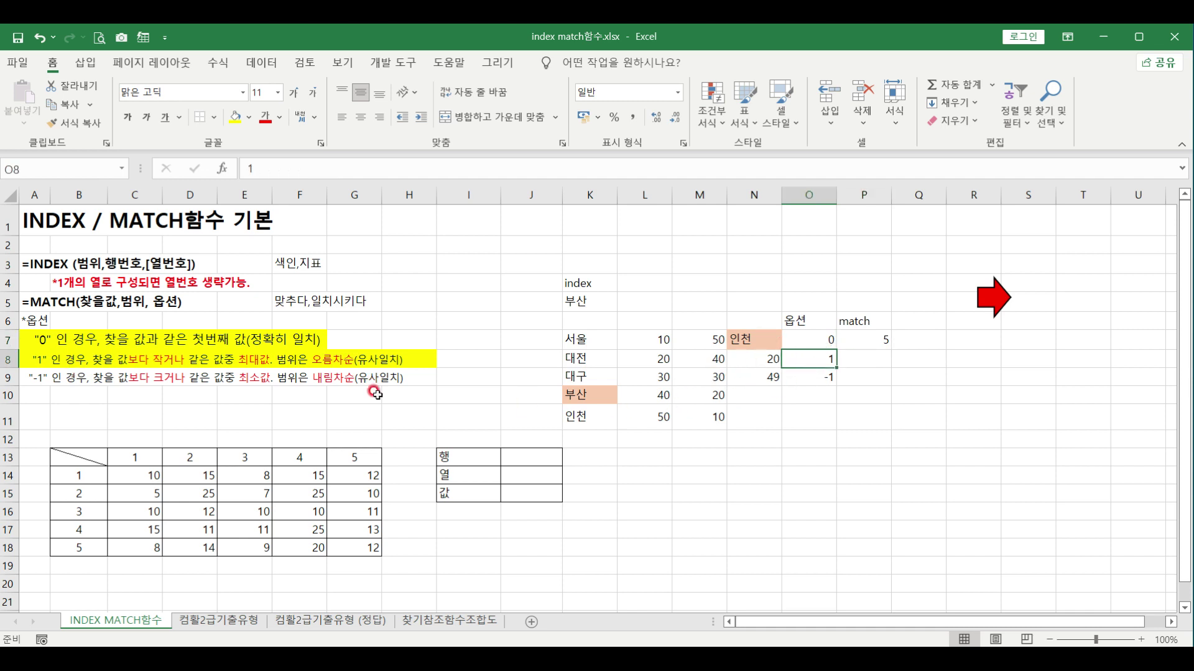
pyautogui.click(810, 379)
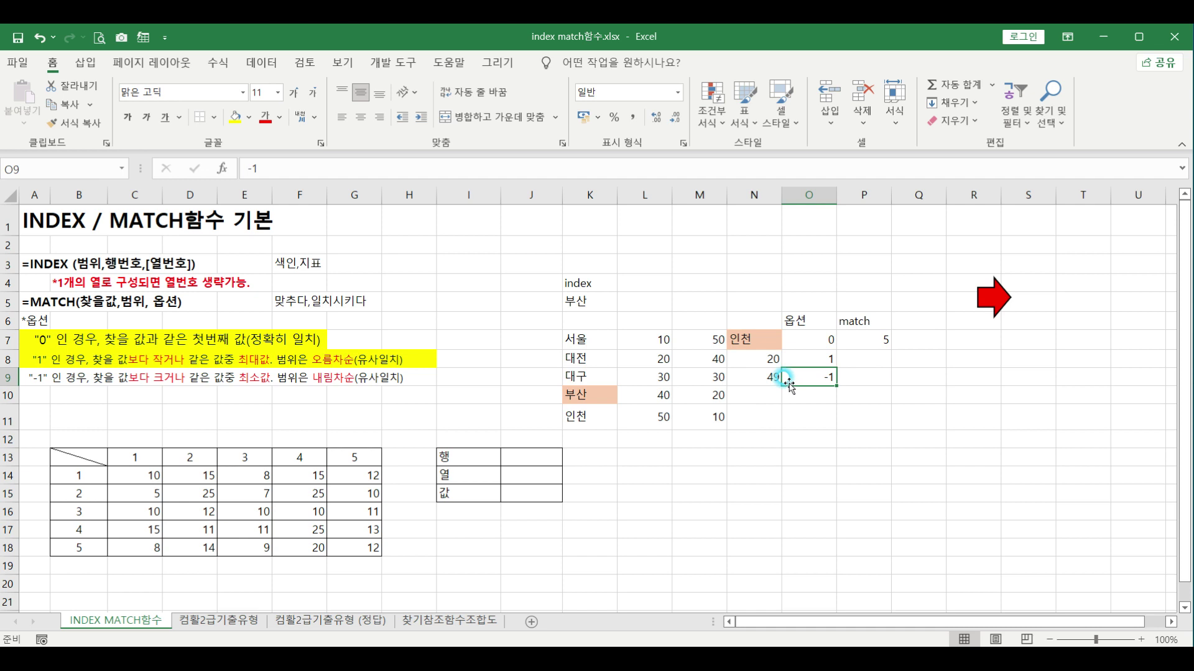
pyautogui.click(847, 360)
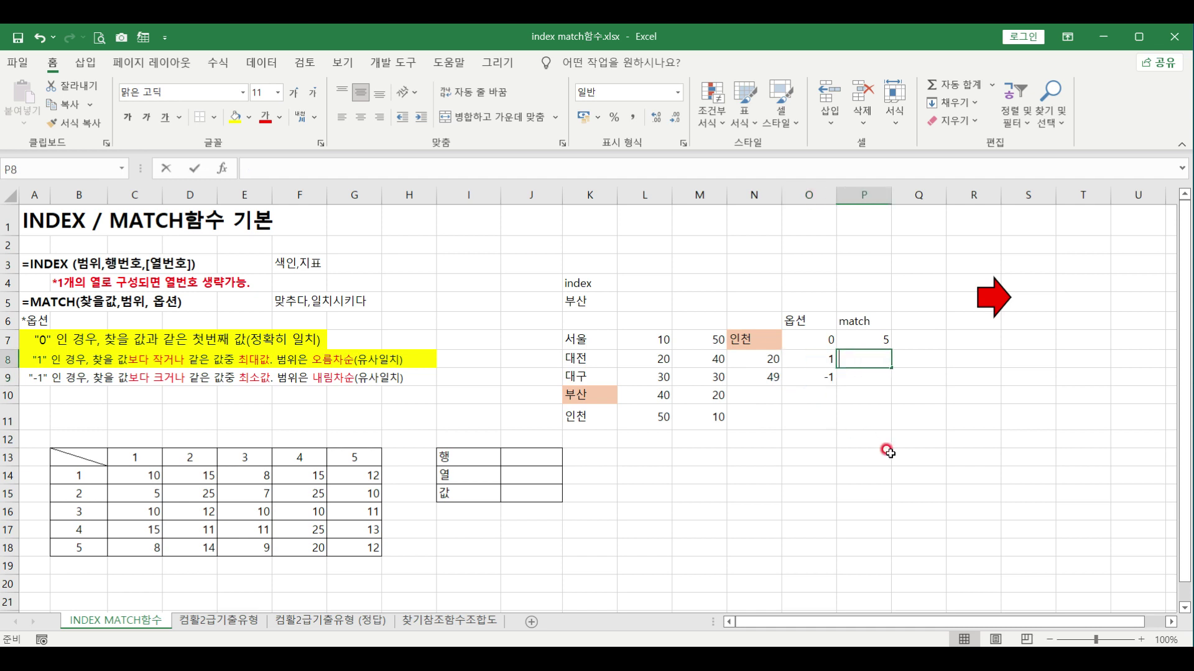
pyautogui.write('=m')
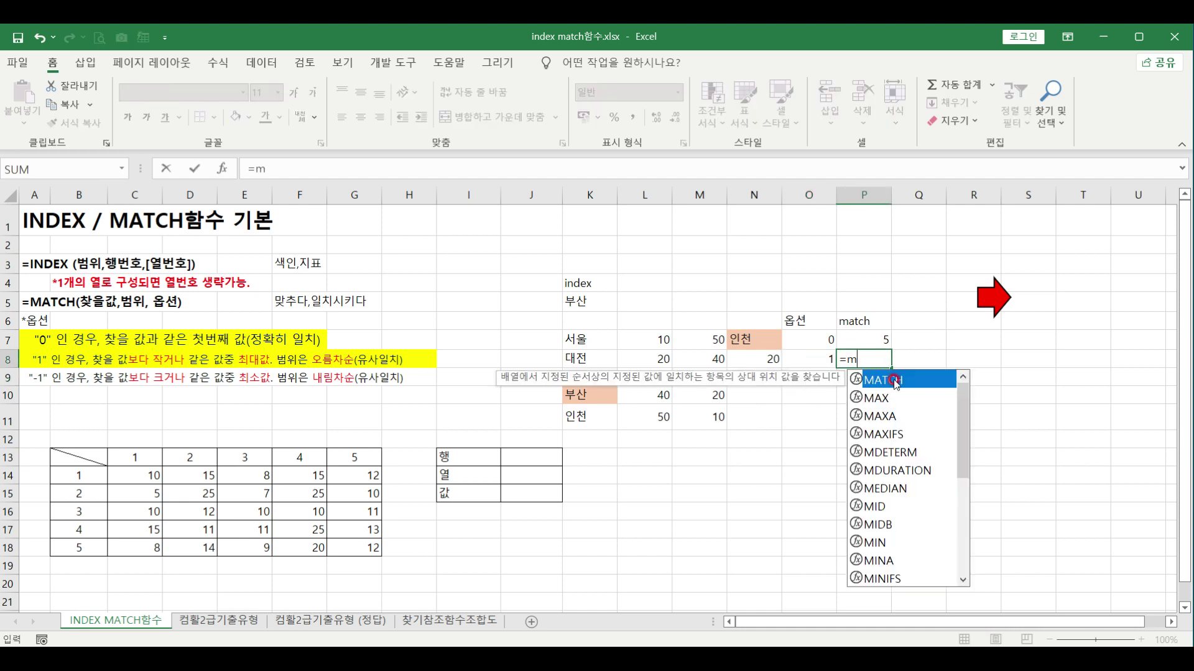
pyautogui.doubleClick(895, 379)
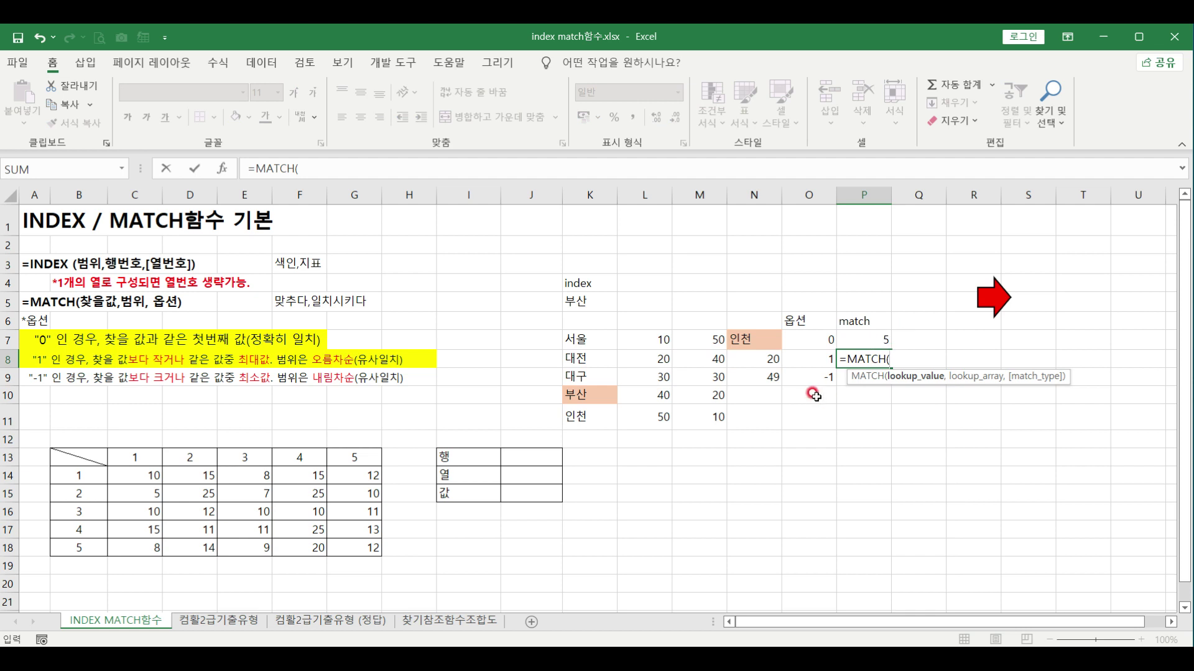
pyautogui.click(760, 361)
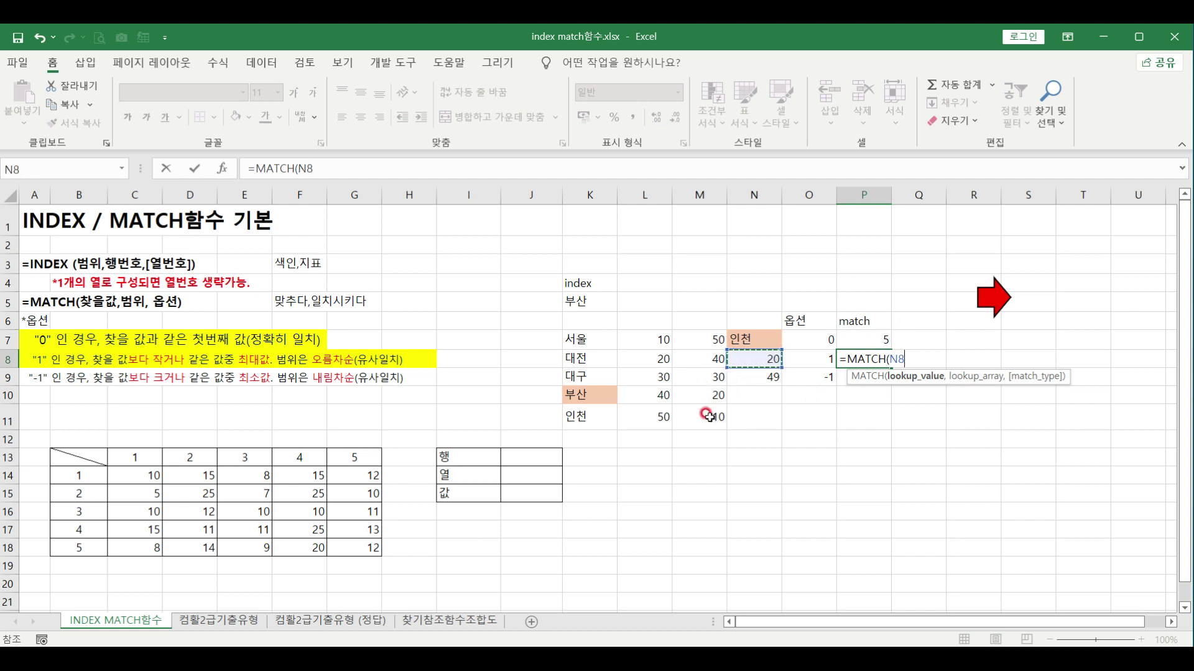
pyautogui.write(',')
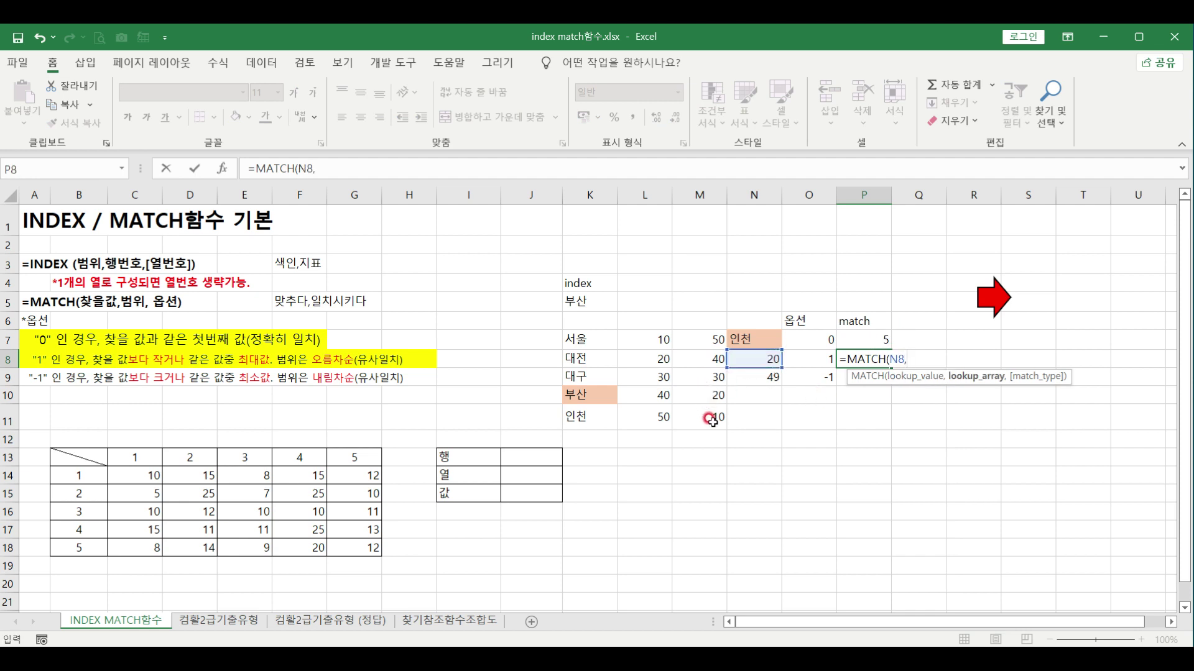
pyautogui.moveTo(653, 343); pyautogui.dragTo(650, 409)
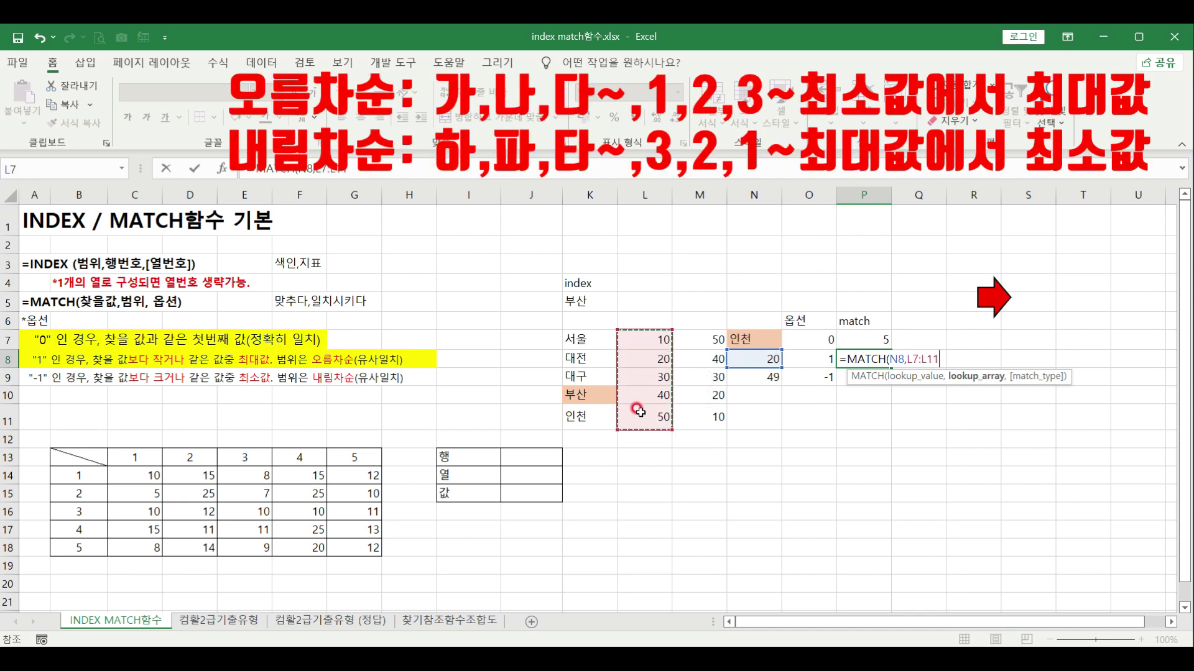
pyautogui.write(',')
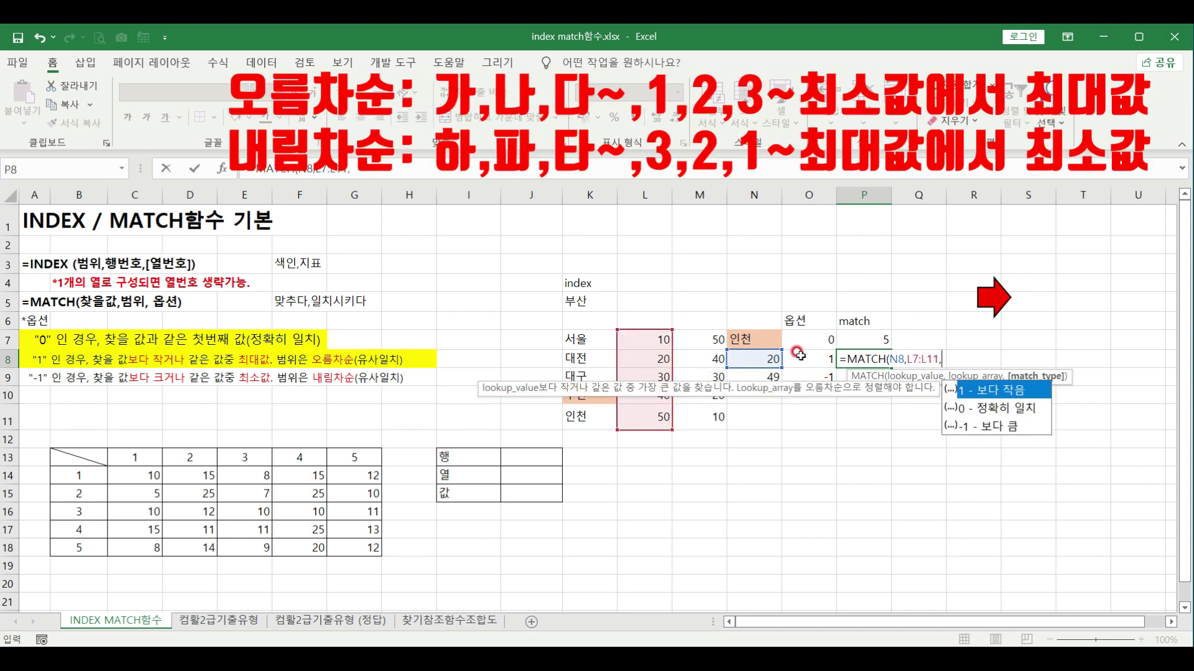
pyautogui.click(788, 362)
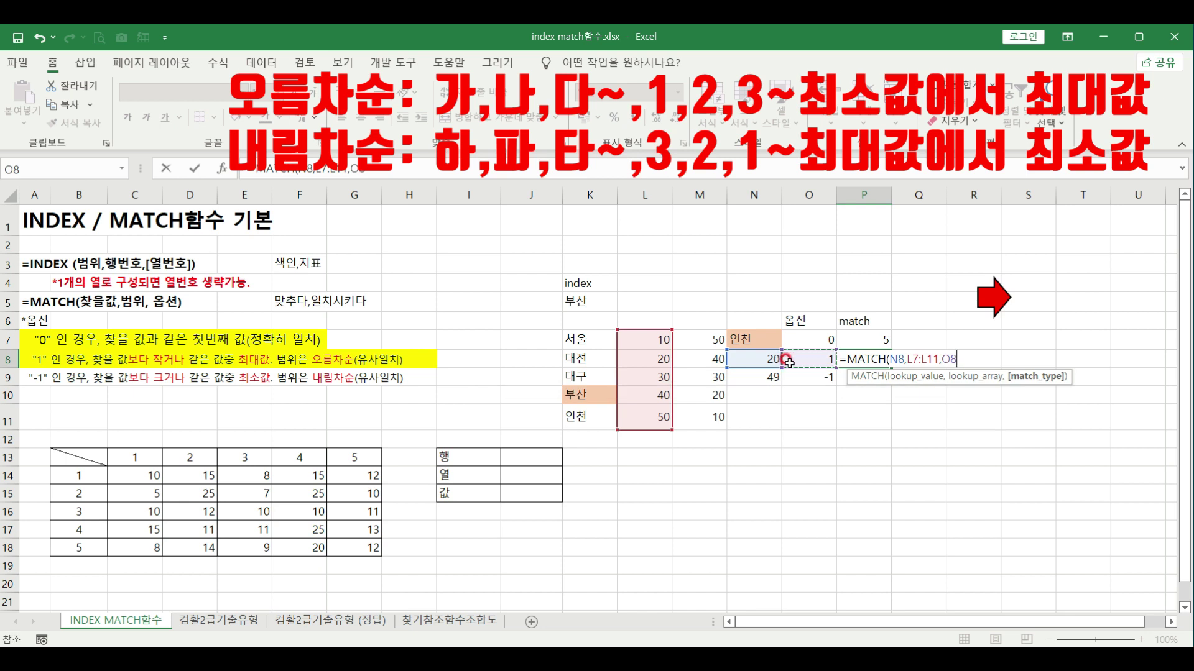
pyautogui.write(')')
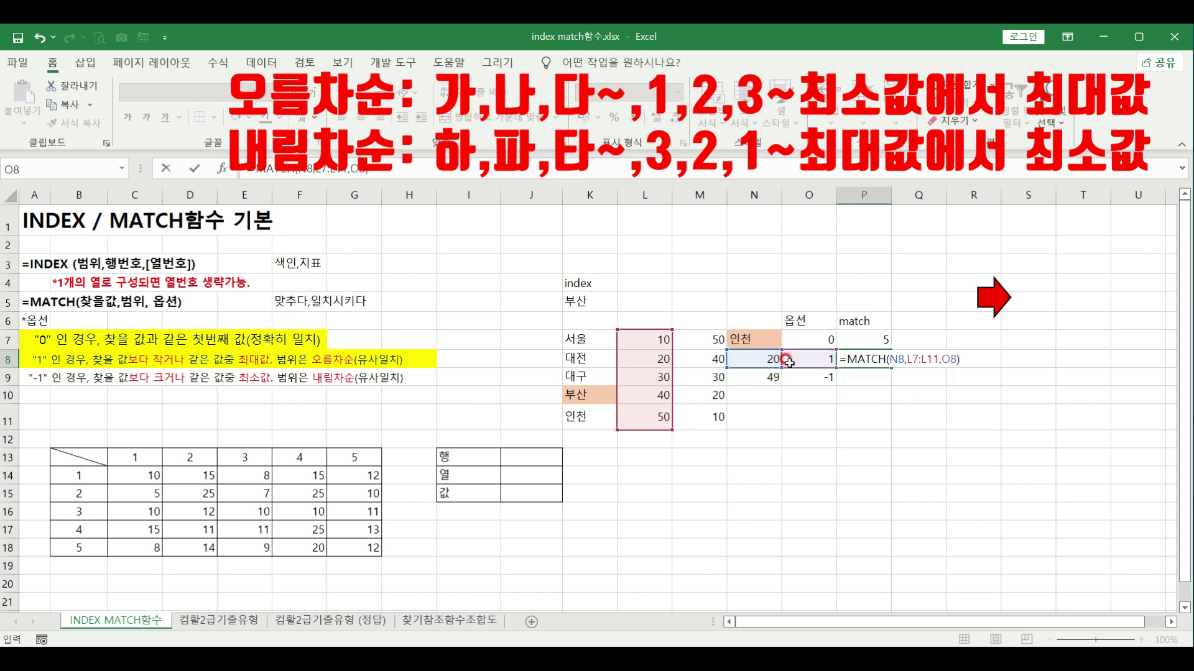
pyautogui.press('Return')
# Test the option 1 MATCH in P8 by changing the lookup value in N8 to 21 and finally to 30
pyautogui.click(857, 360)
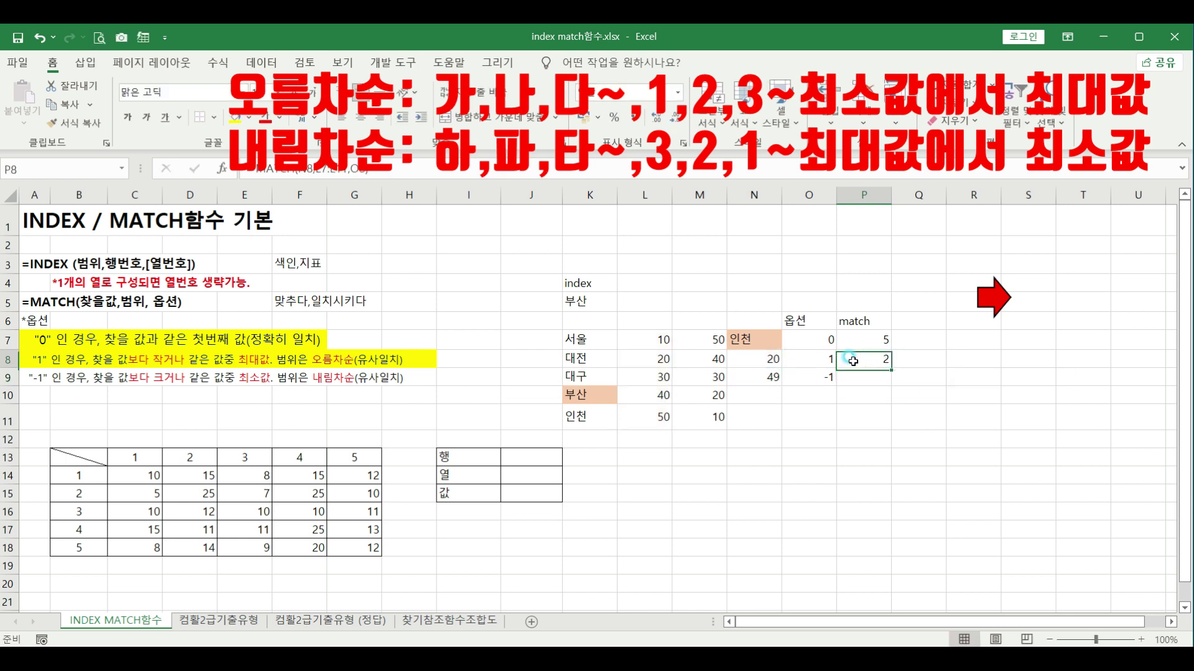
pyautogui.click(761, 362)
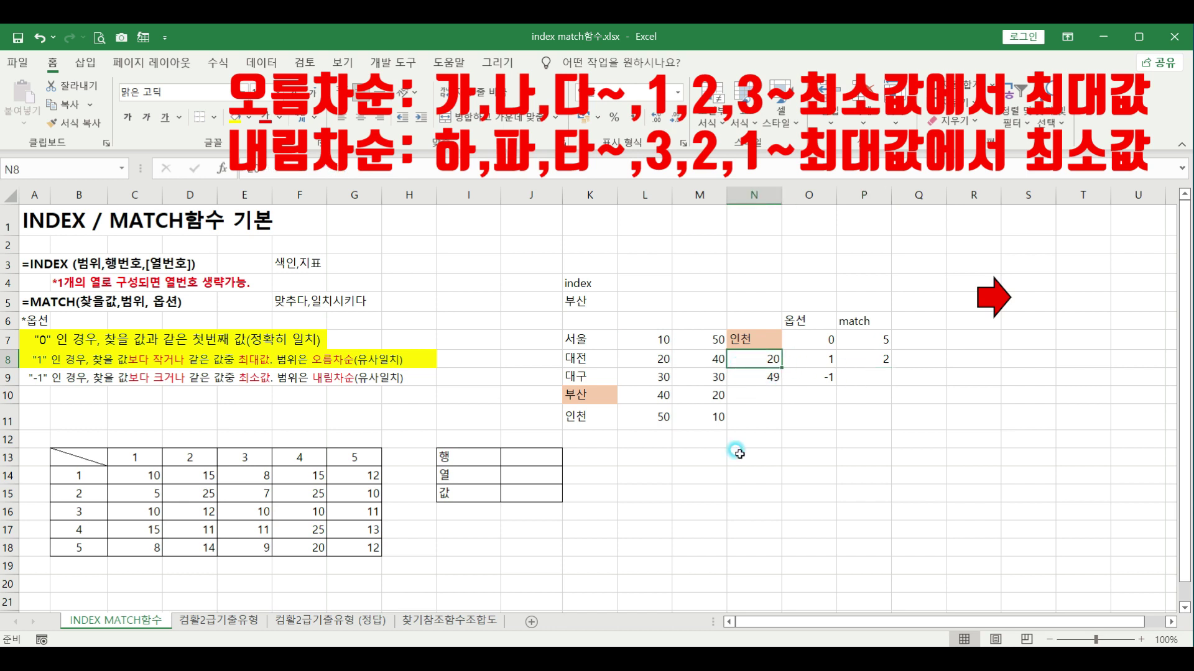
pyautogui.write('21')
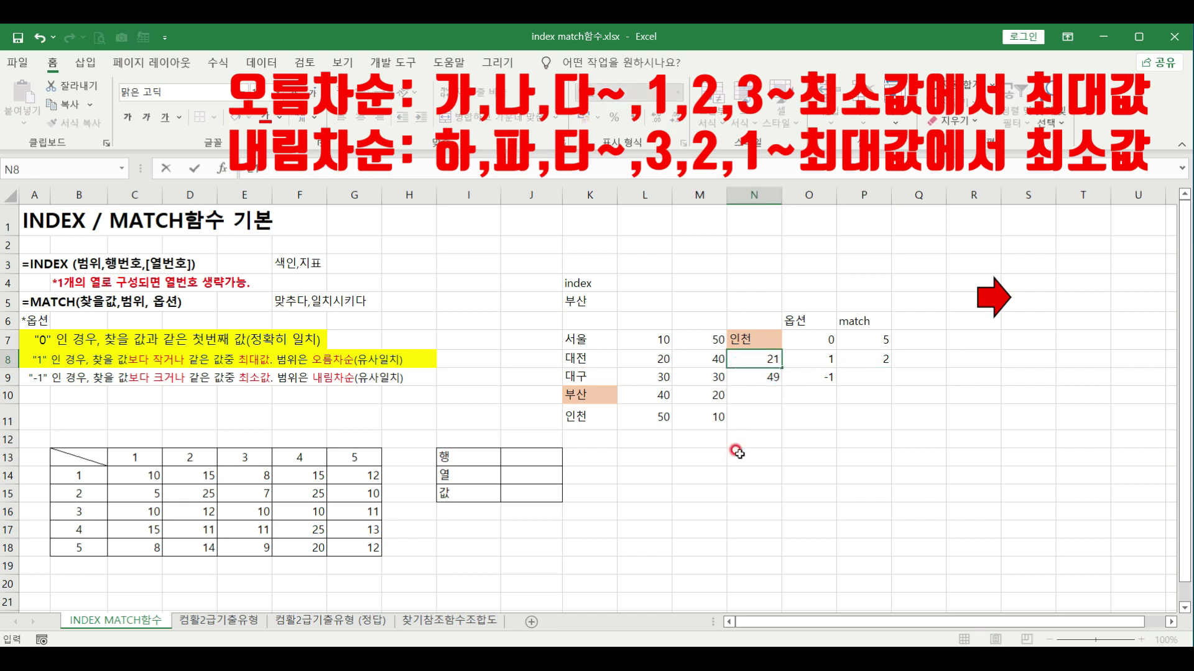
pyautogui.press('Return')
pyautogui.press('Up')
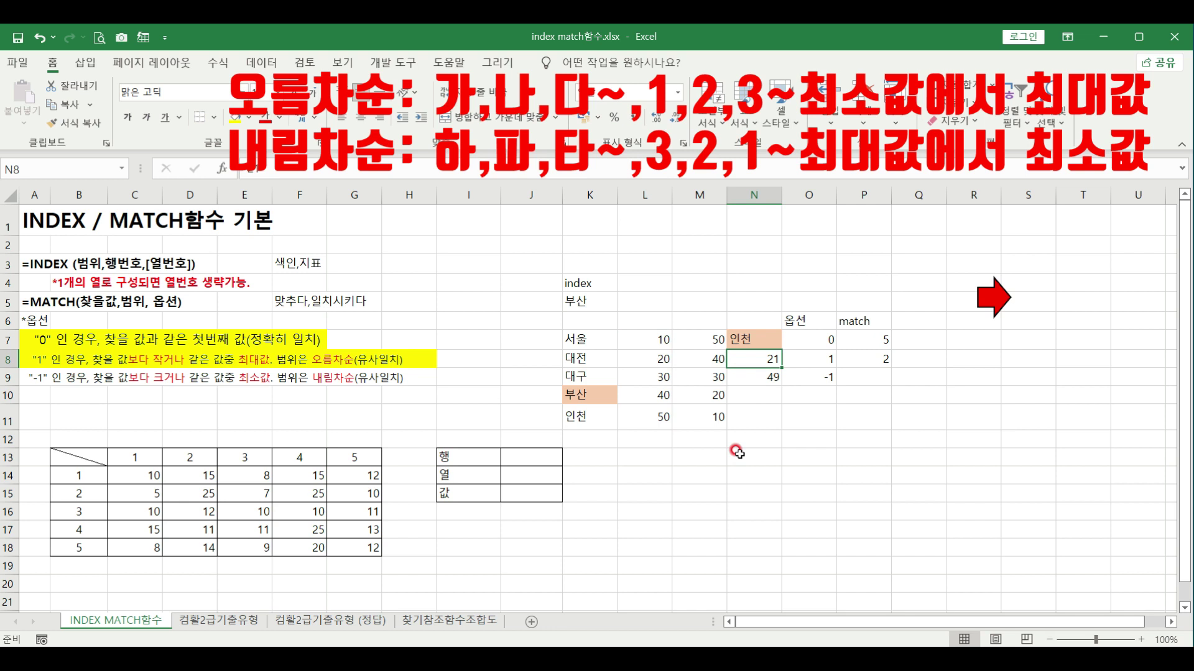
pyautogui.write('29')
pyautogui.press('BackSpace')
pyautogui.press('BackSpace')
pyautogui.write('30')
pyautogui.press('Return')
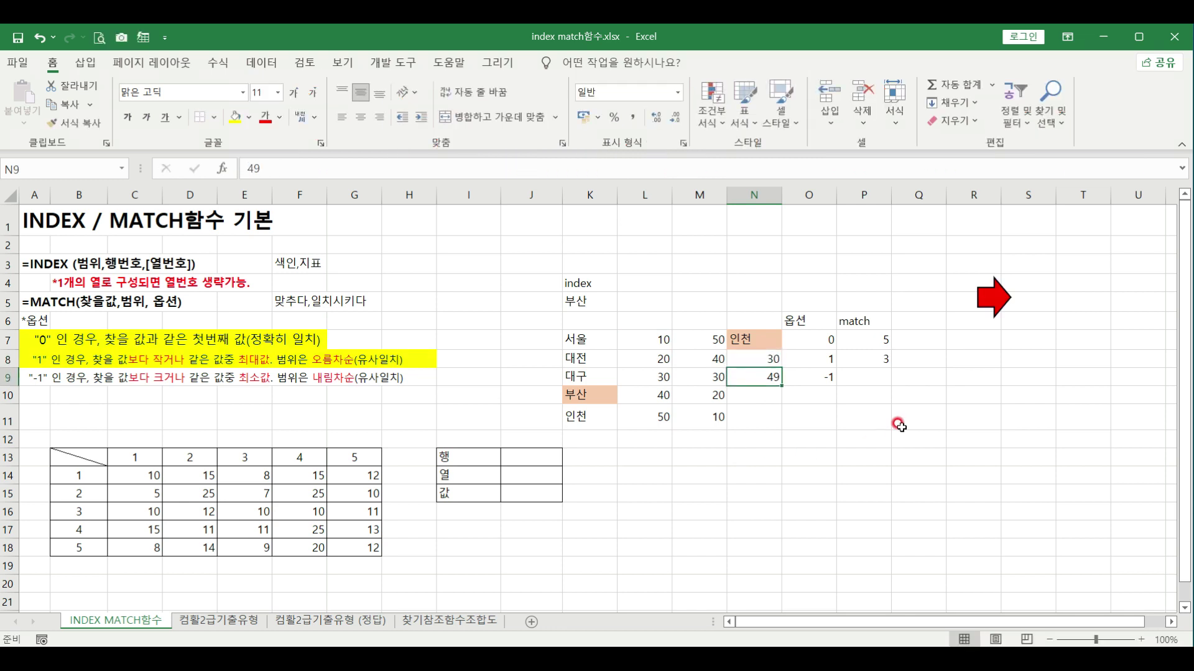
pyautogui.click(868, 356)
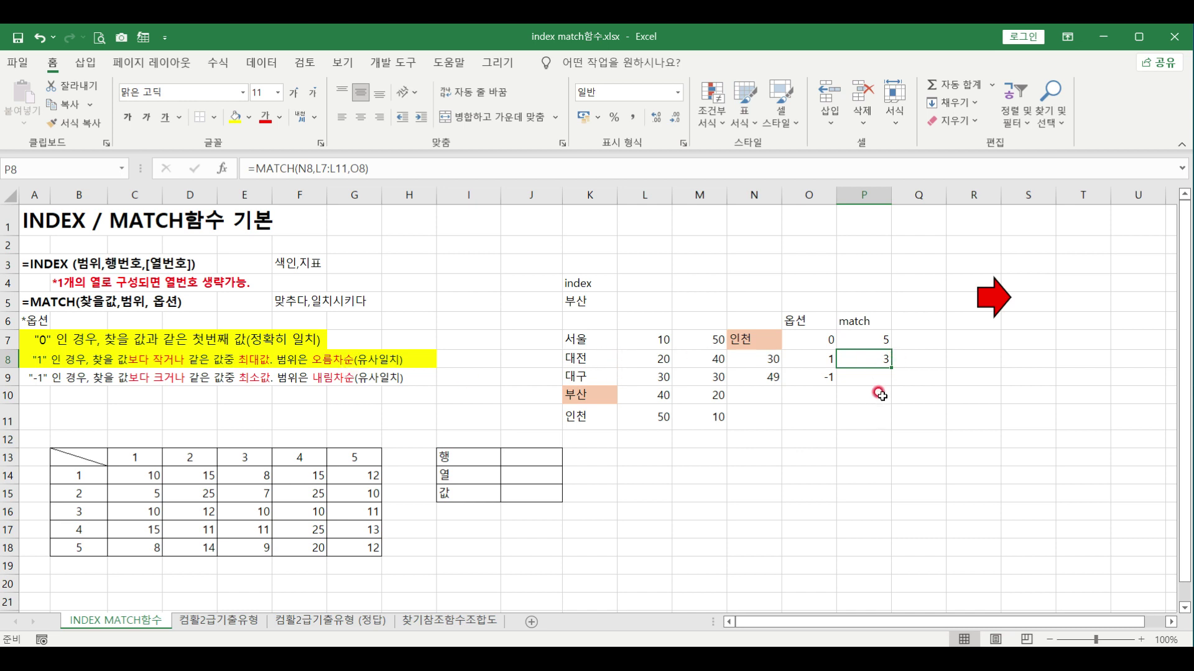
# Enter =MATCH(N9,M7:M11,O9) in P9 to look up N9 in the descending number column with option -1
pyautogui.click(870, 375)
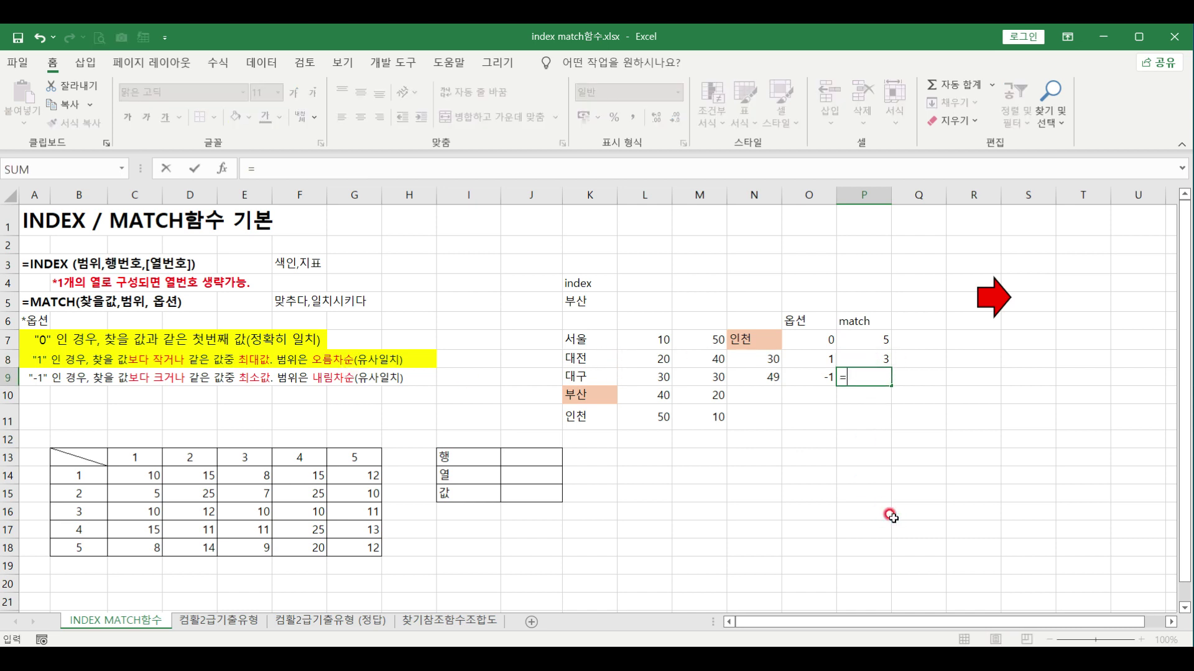
pyautogui.write('=m')
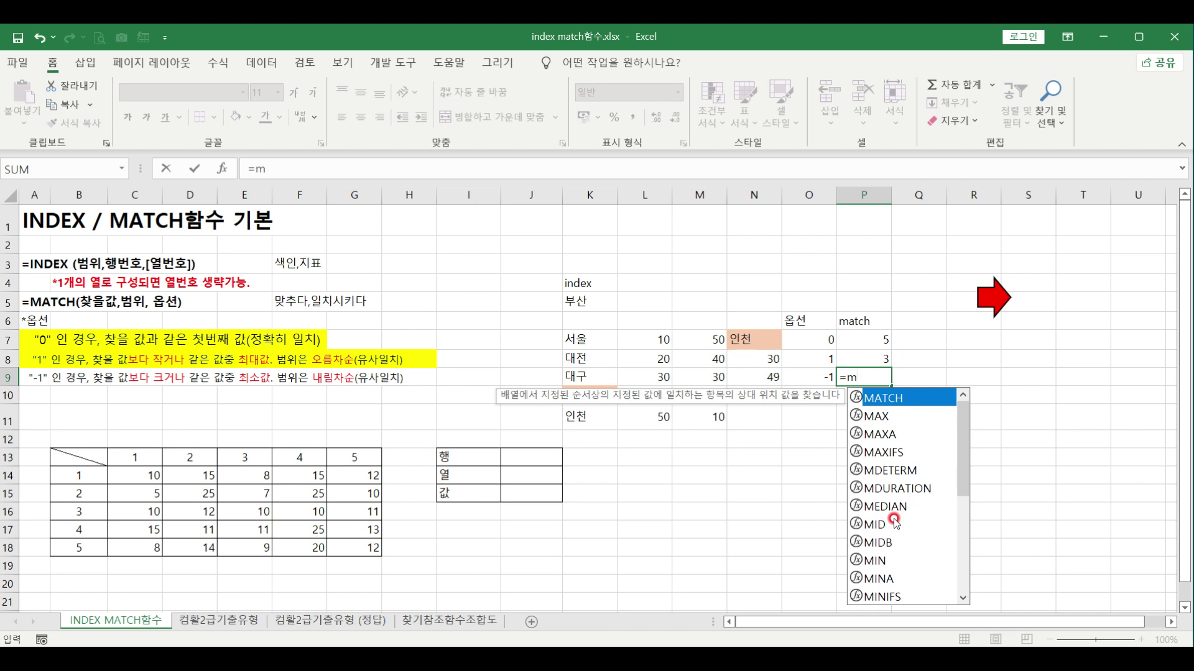
pyautogui.doubleClick(897, 401)
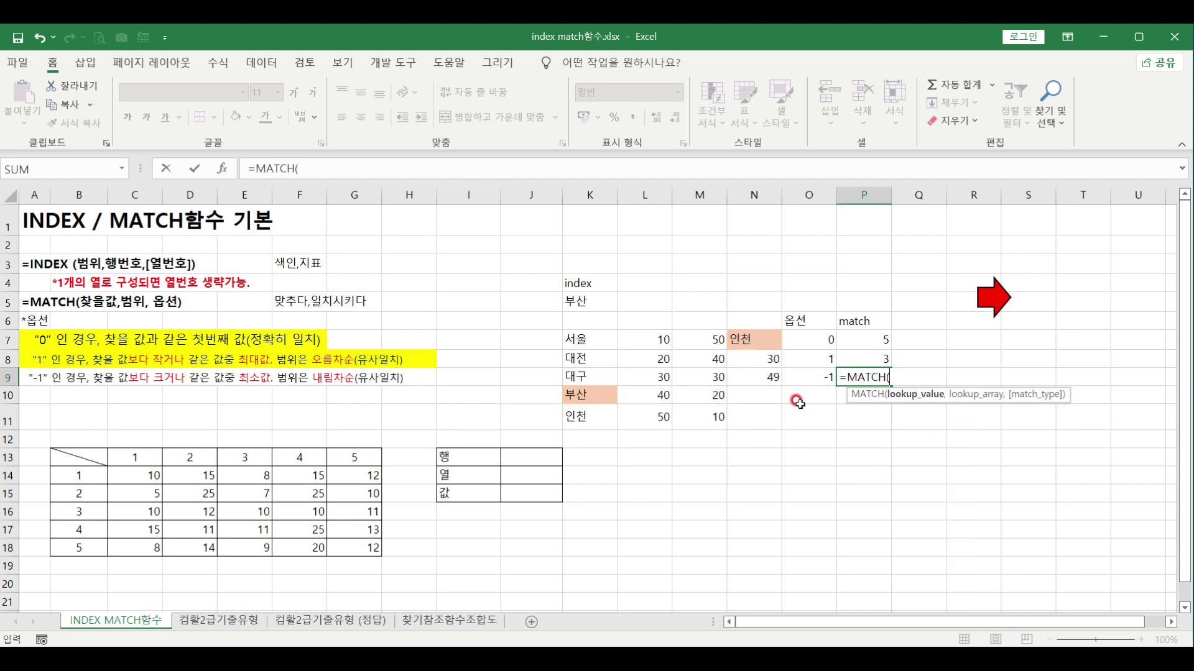
pyautogui.click(760, 377)
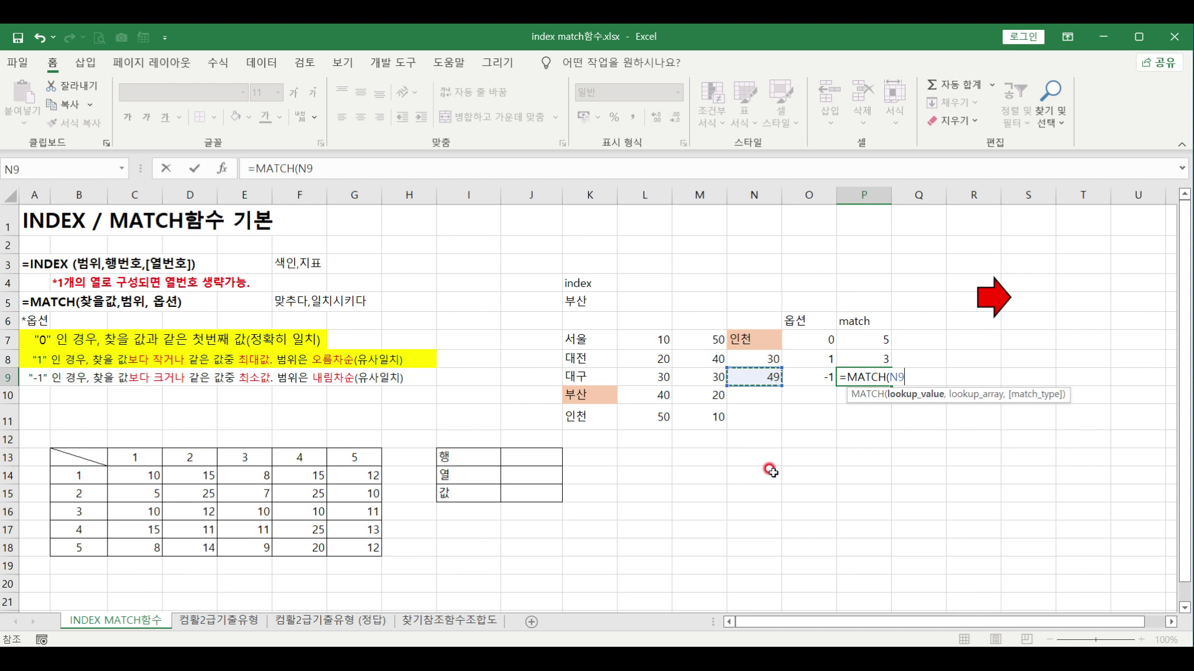
pyautogui.write(',')
pyautogui.moveTo(709, 340); pyautogui.dragTo(706, 417)
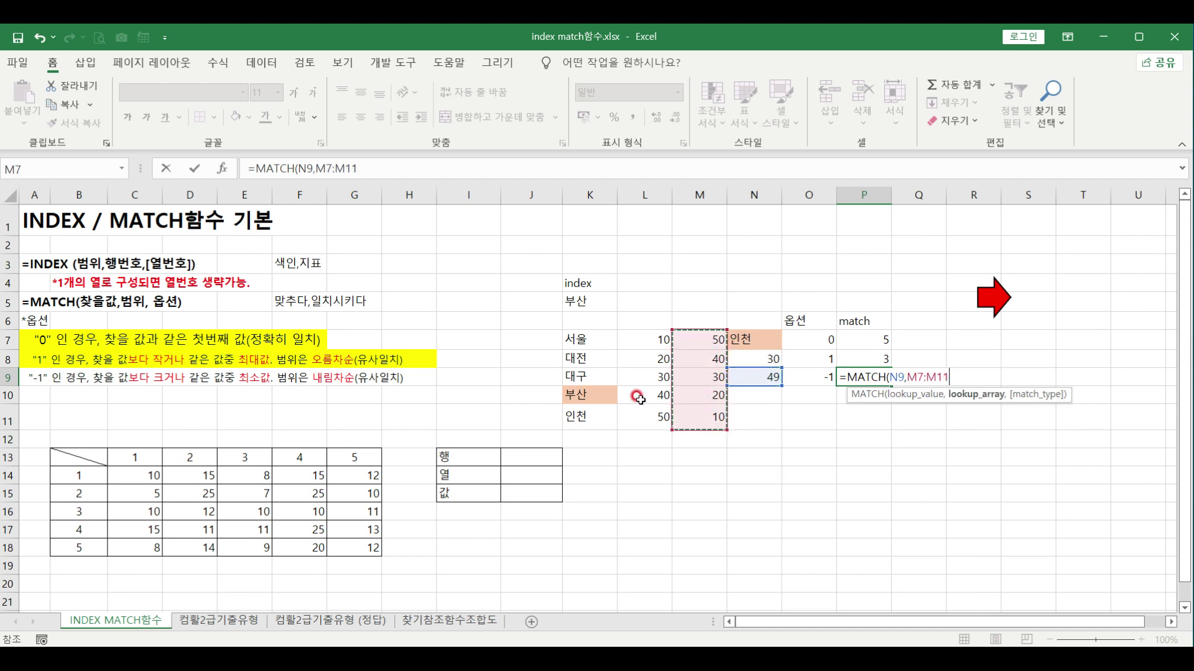
pyautogui.write(',')
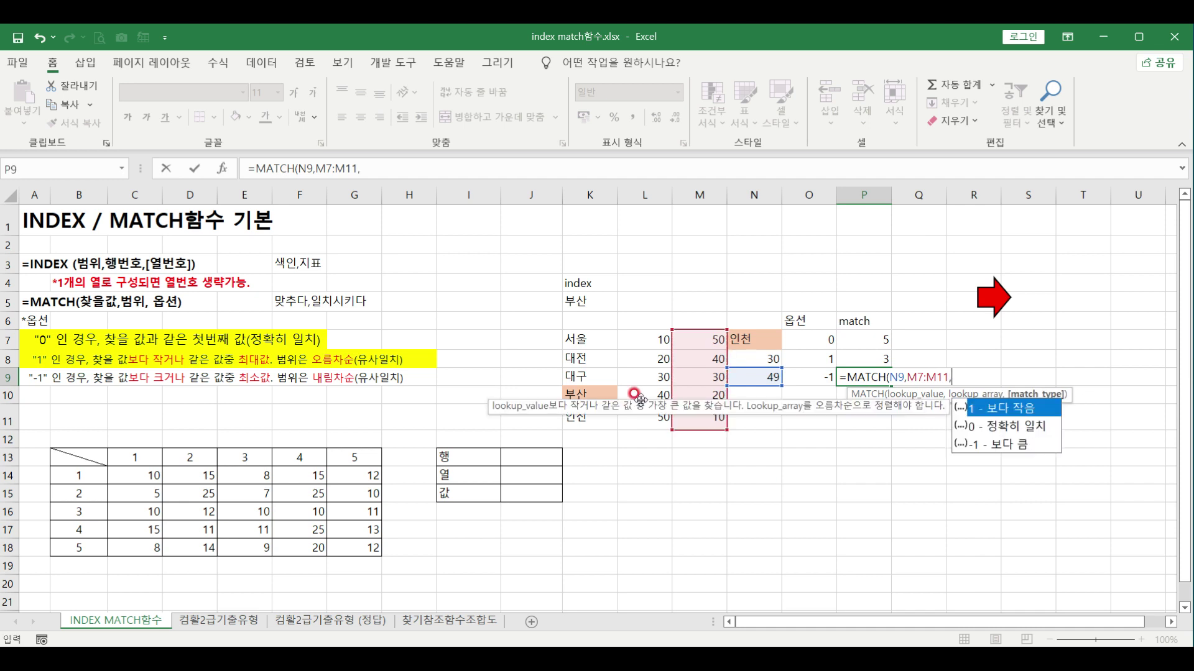
pyautogui.click(808, 376)
pyautogui.write(')')
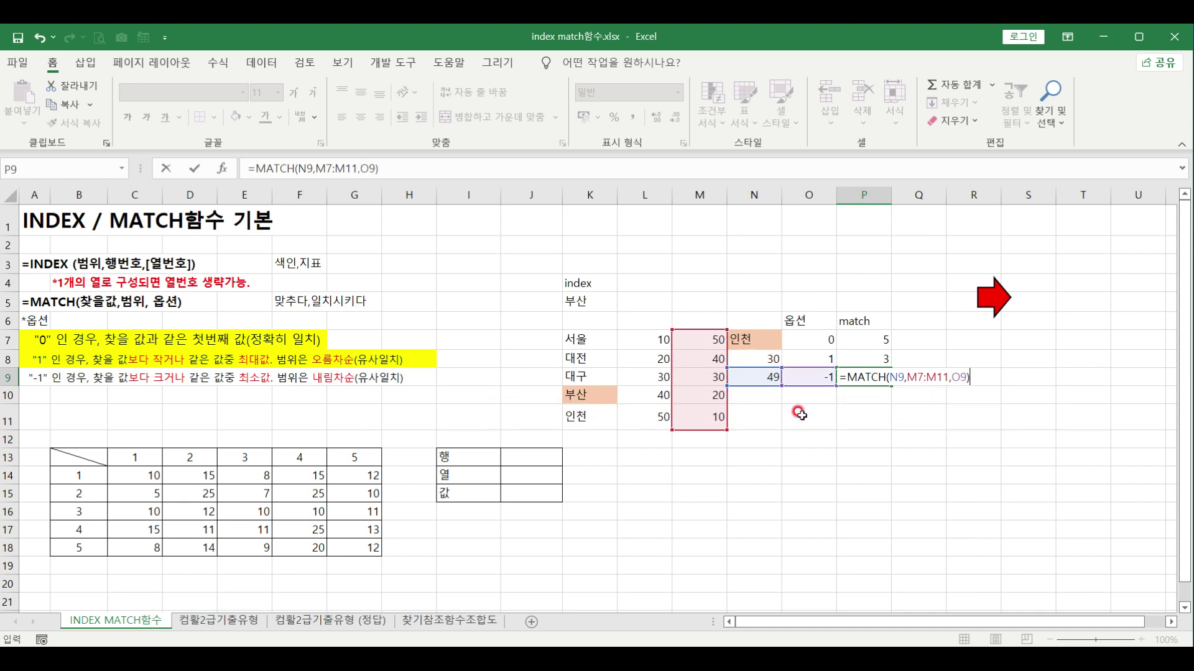
pyautogui.hotkey('ctrl', 'Return')
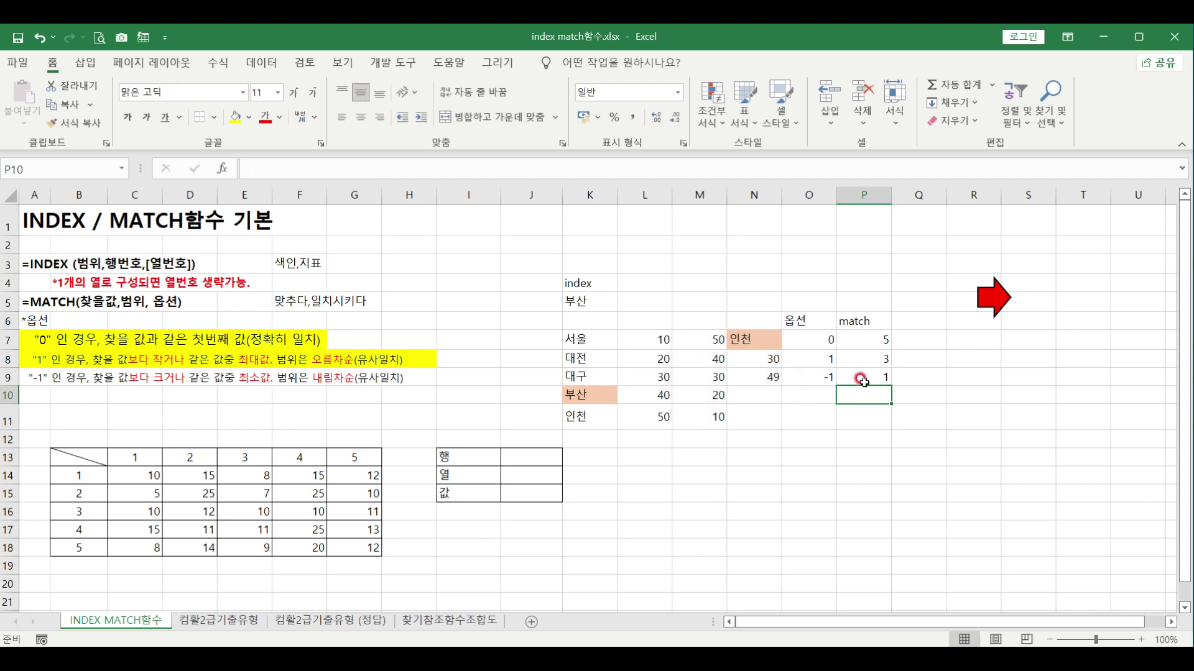
# Test the option -1 MATCH in P9 by changing the lookup value in N9 to 40 and finally to 39
pyautogui.click(771, 377)
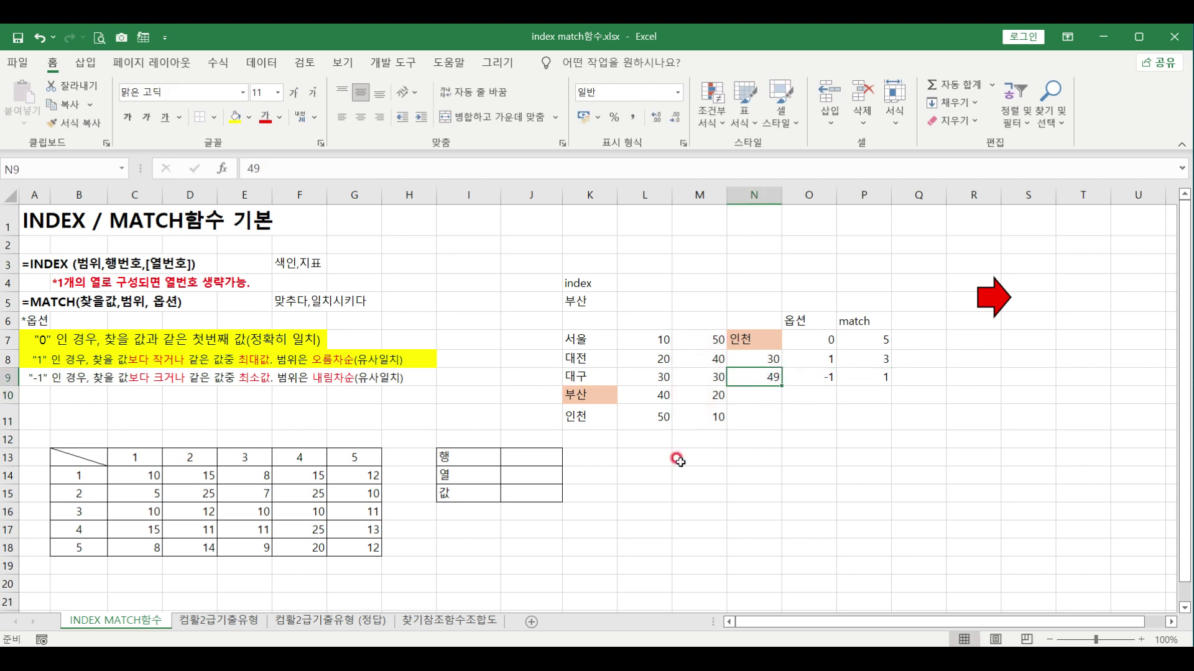
pyautogui.write('40')
pyautogui.press('Return')
pyautogui.click(771, 376)
pyautogui.write('39')
pyautogui.press('Return')
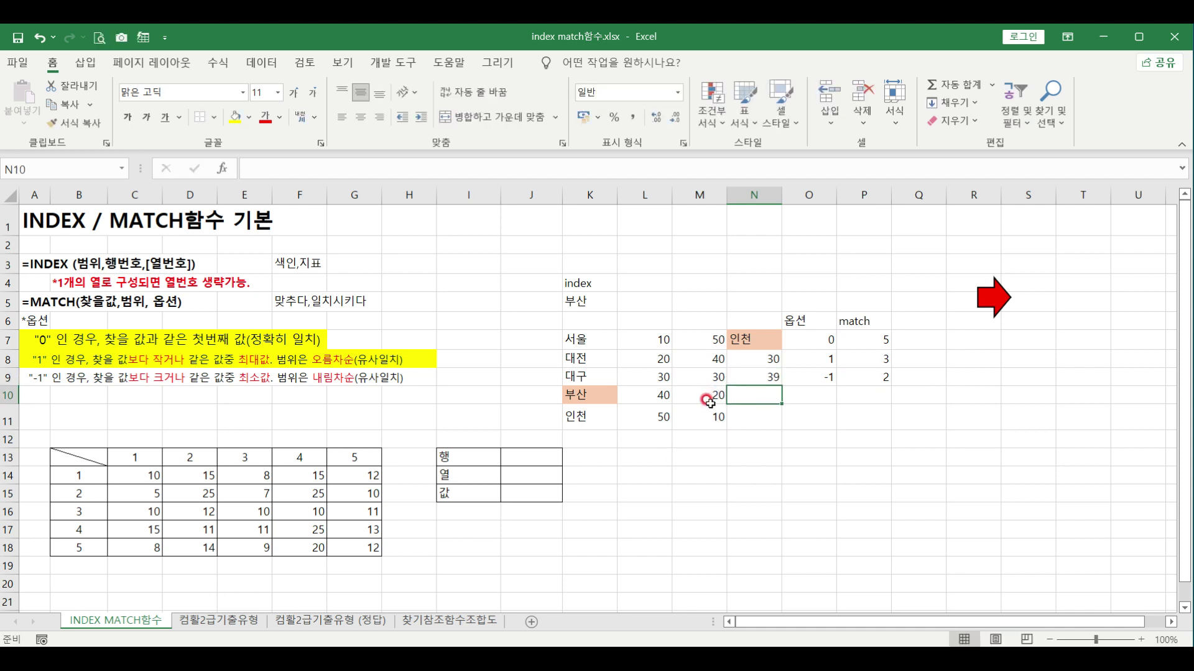
# Review the notes on MATCH options 0, 1 and -1 in A7:A9 and the number table in C14:G18
pyautogui.click(38, 378)
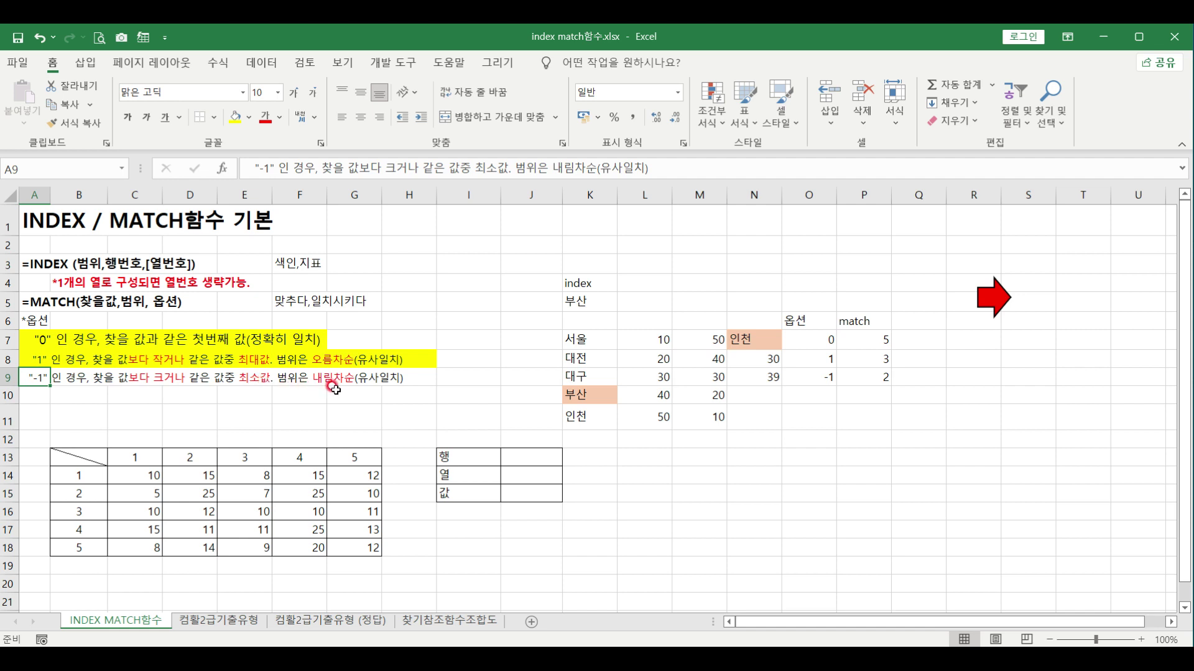
pyautogui.click(407, 396)
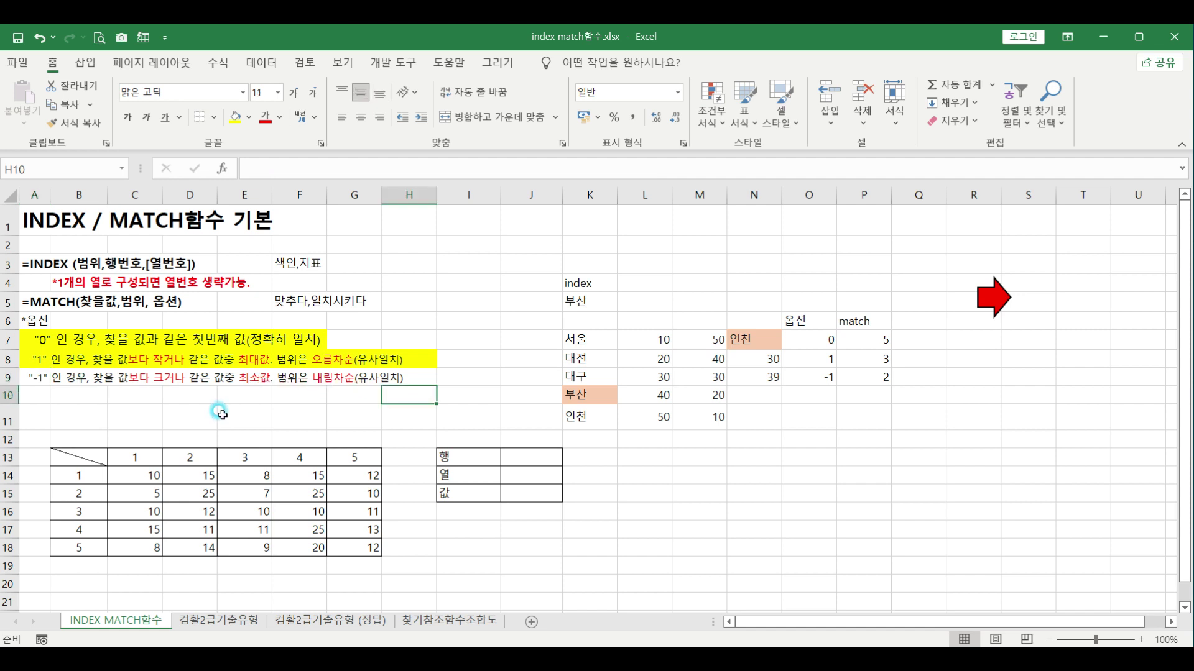
pyautogui.click(40, 340)
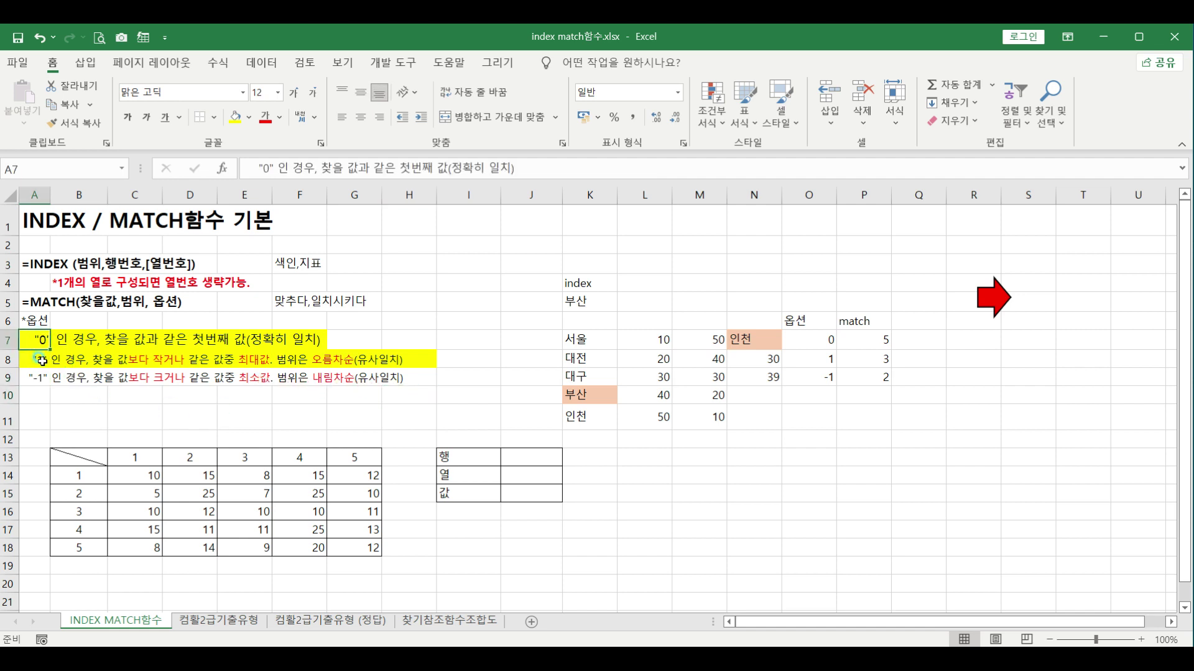
pyautogui.click(39, 360)
pyautogui.click(207, 410)
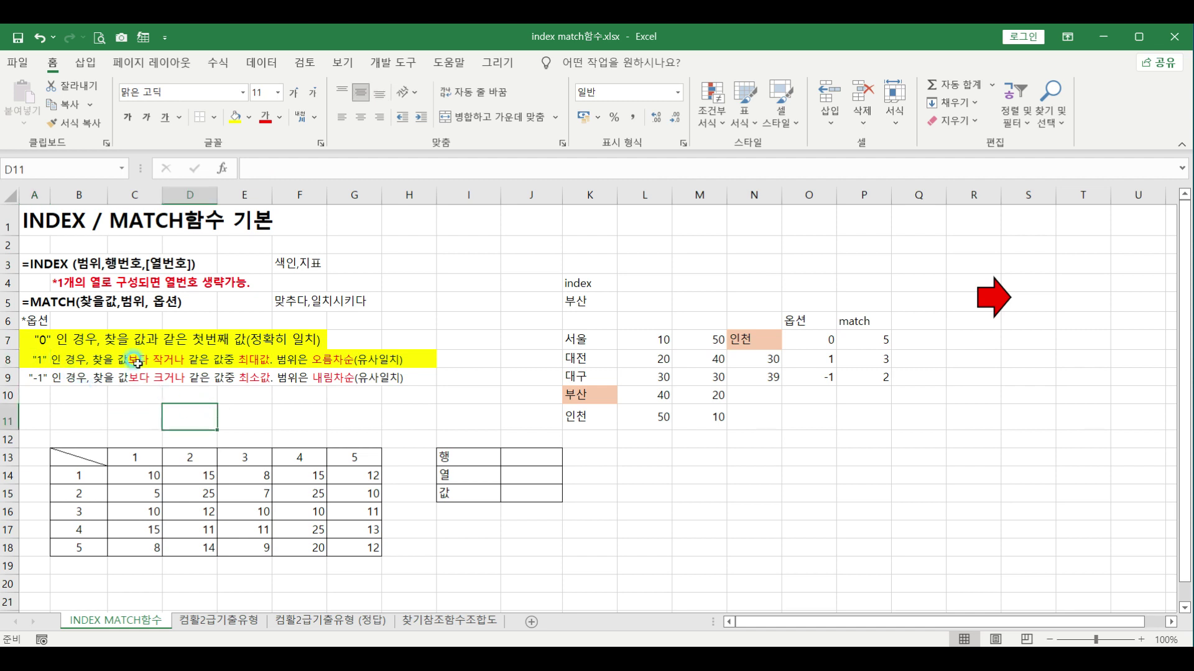
pyautogui.click(41, 341)
pyautogui.click(45, 358)
pyautogui.moveTo(140, 474); pyautogui.dragTo(350, 548)
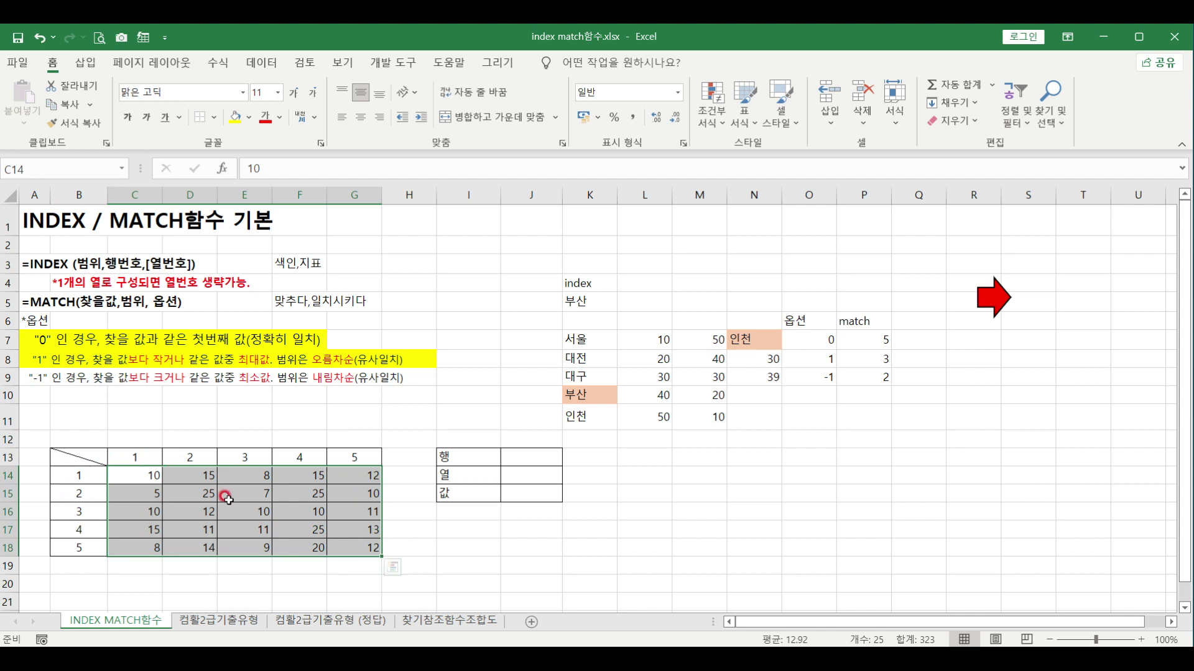
# Add a list (목록) data validation to the 행 cell J13 with the row numbers =$B$14:$B$18 as source and check its choices
pyautogui.click(526, 456)
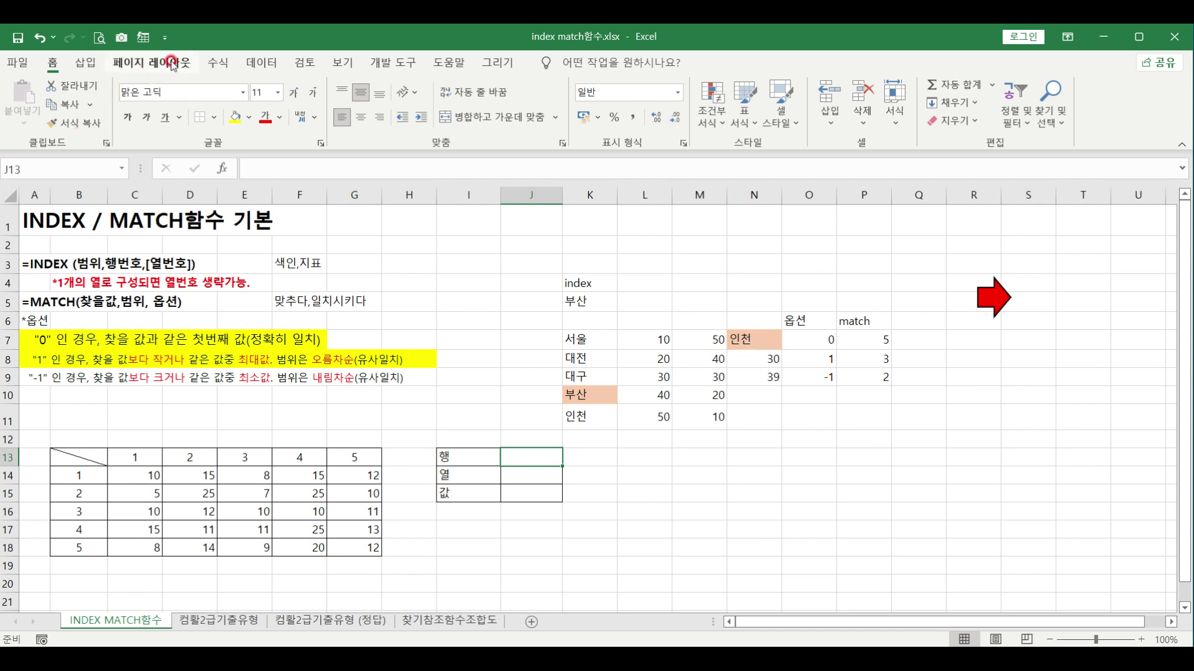
pyautogui.click(271, 66)
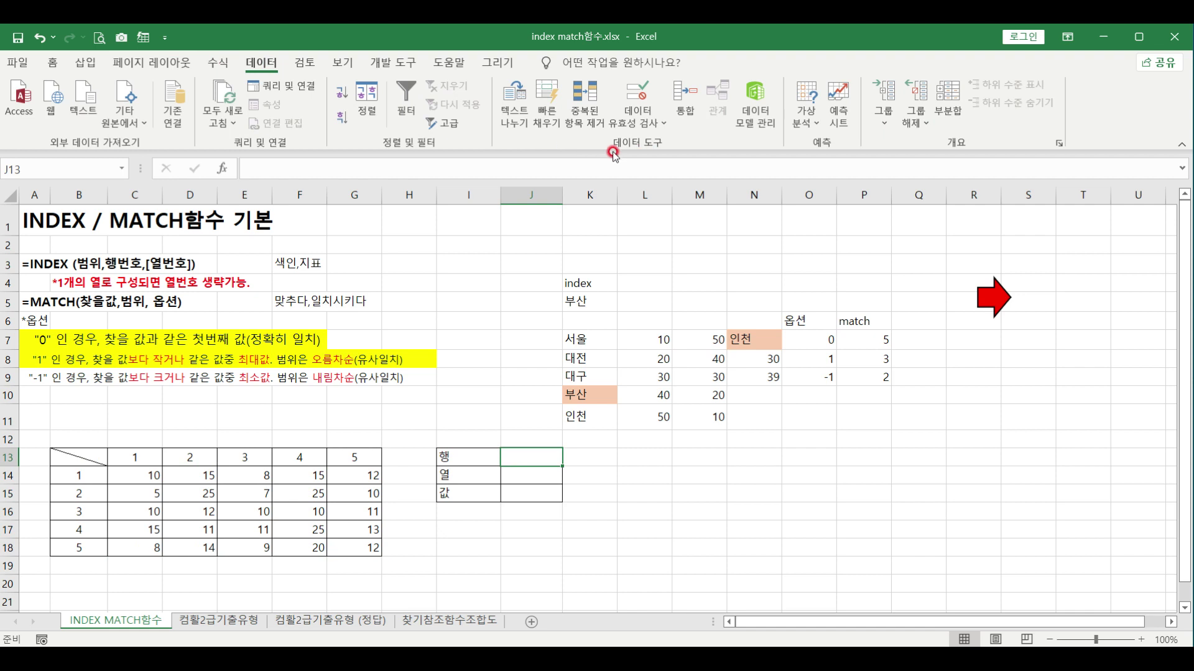
pyautogui.click(639, 100)
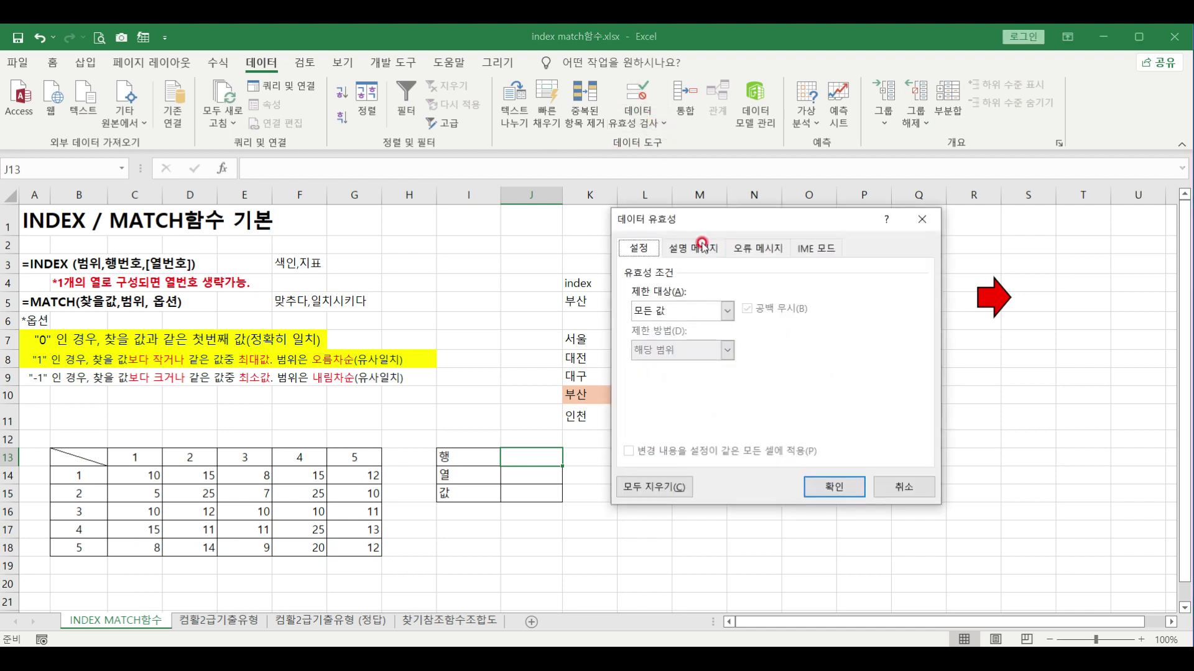
pyautogui.click(674, 312)
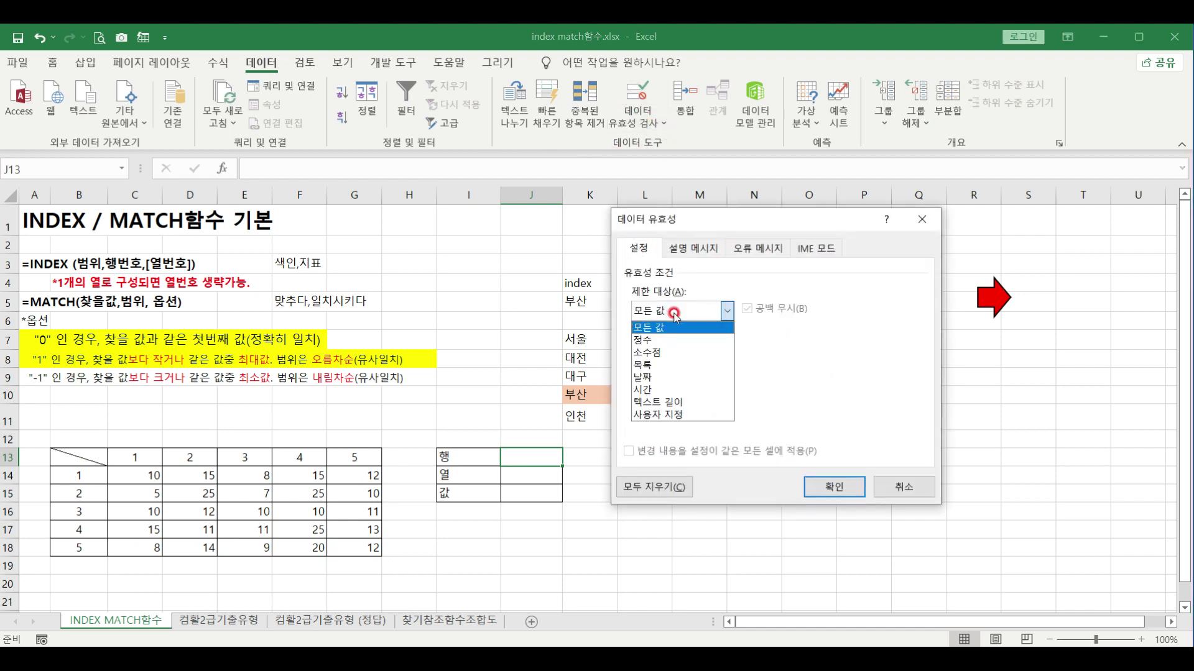
pyautogui.click(666, 366)
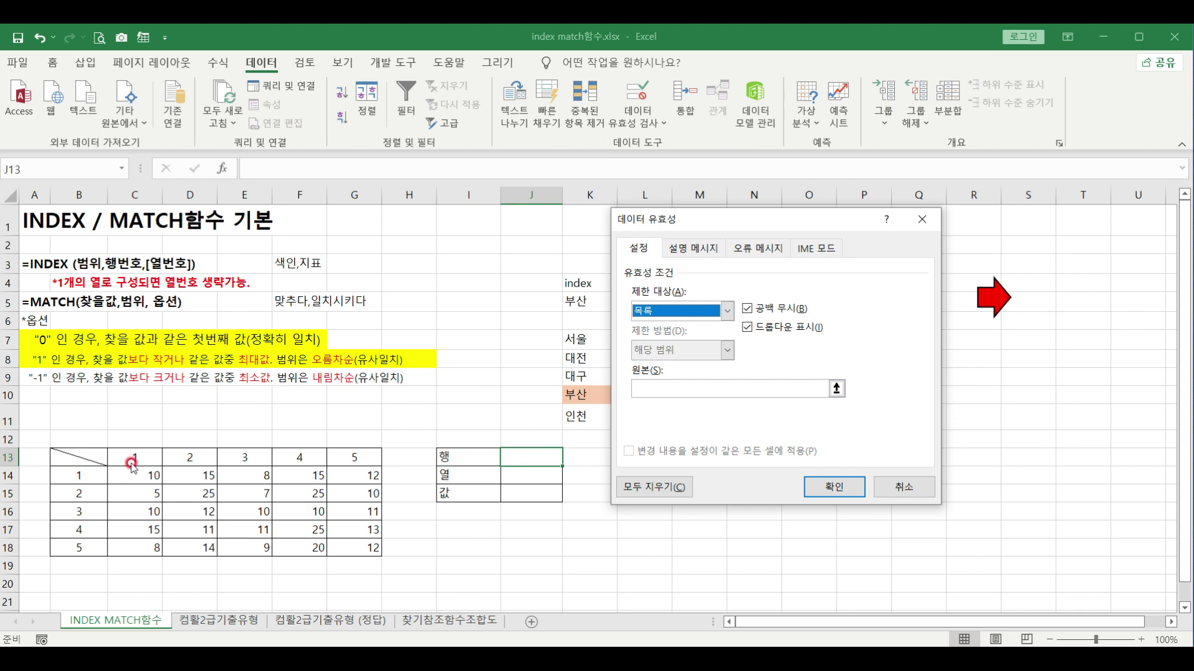
pyautogui.click(656, 388)
pyautogui.moveTo(78, 475); pyautogui.dragTo(79, 553)
pyautogui.click(819, 493)
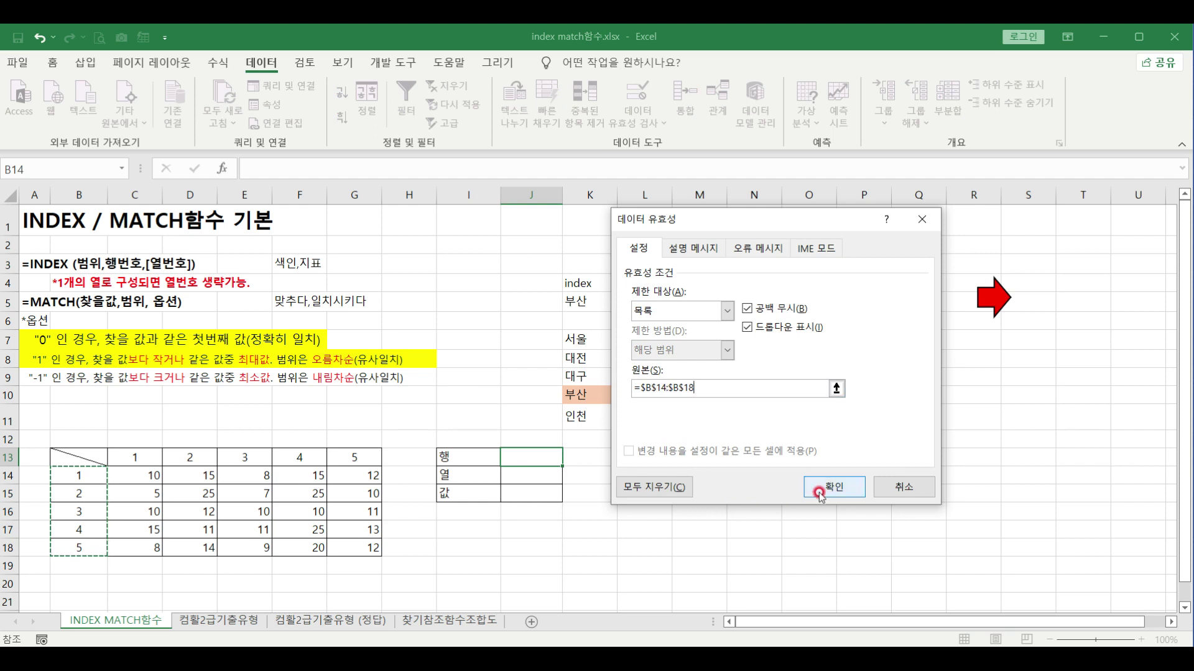
pyautogui.click(569, 460)
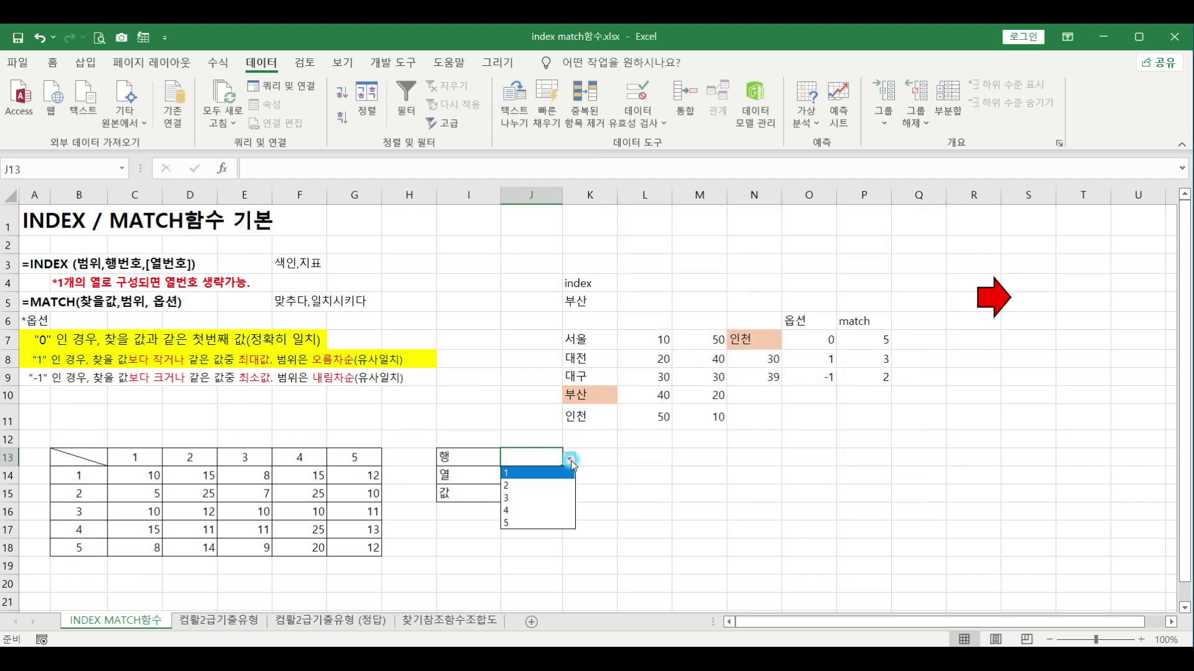
pyautogui.click(571, 463)
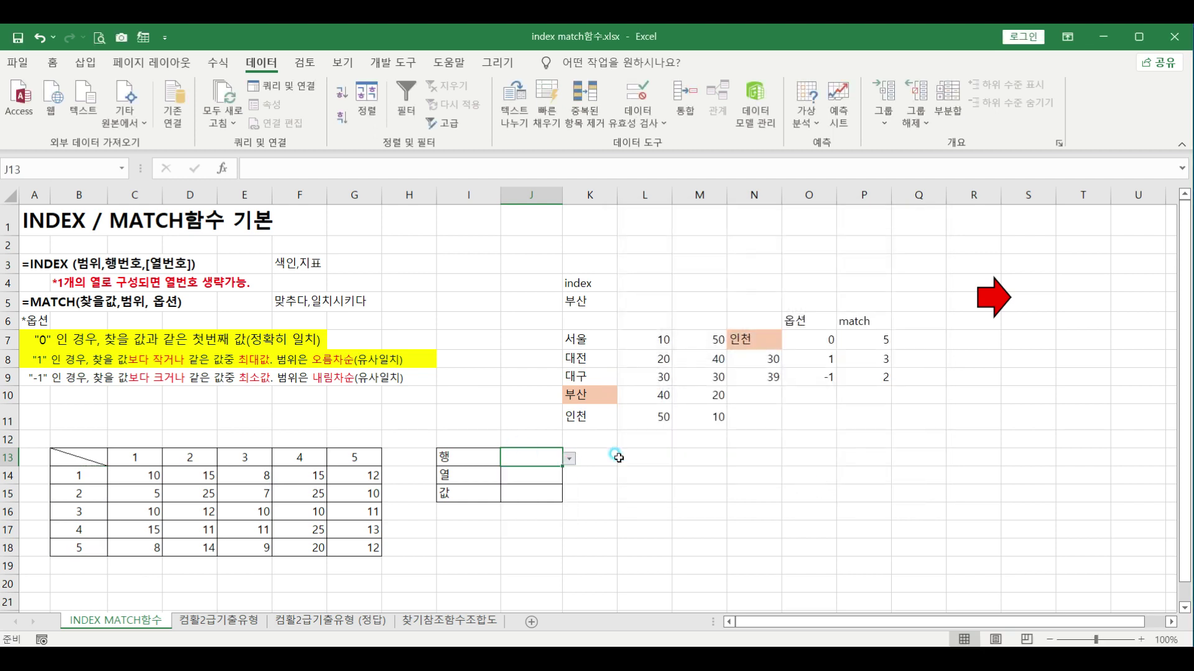
# Add a list (목록) data validation to the 열 cell J14 with the column numbers C13:G13 as source and check its choices
pyautogui.click(532, 475)
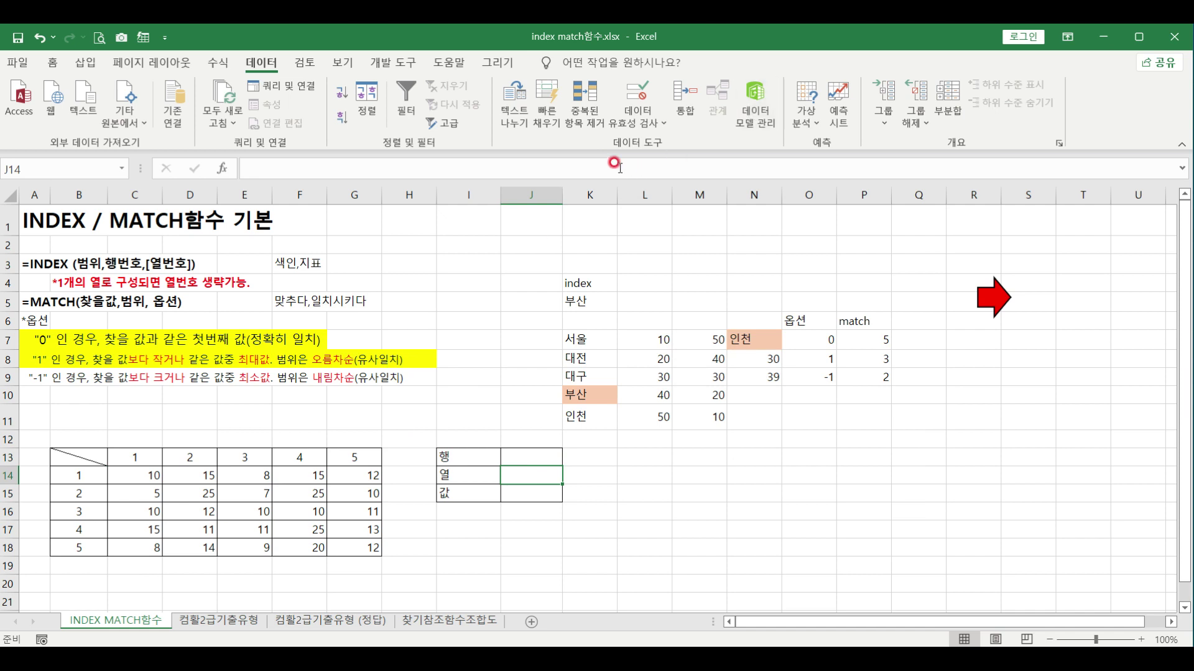
pyautogui.click(637, 94)
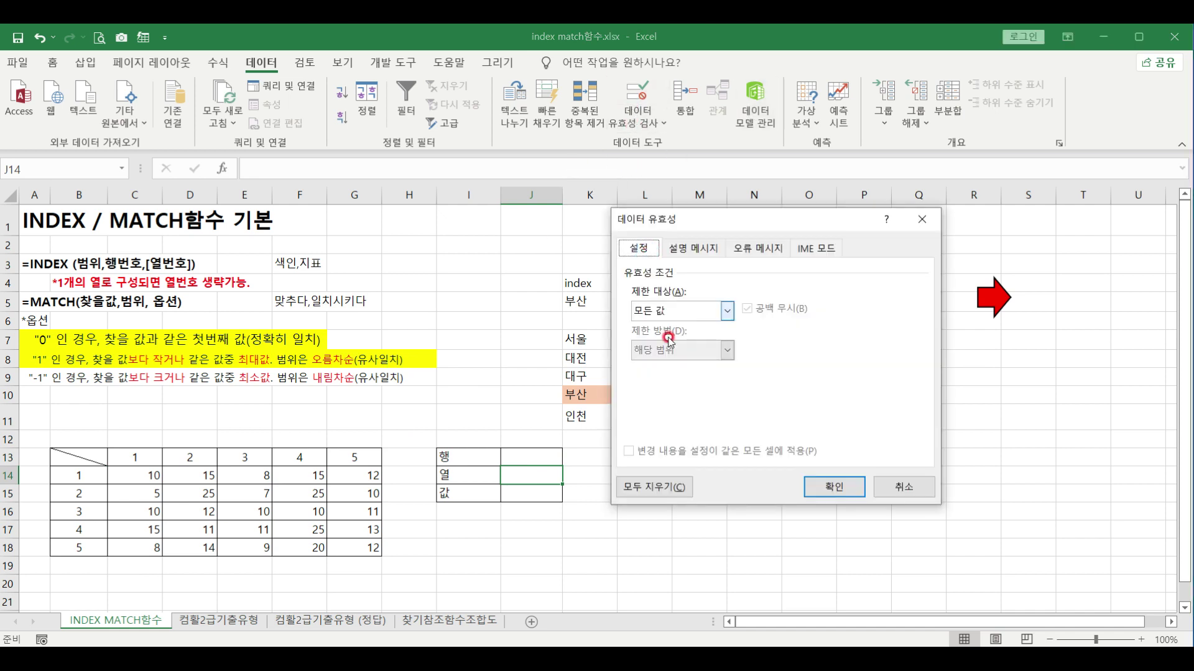
pyautogui.click(677, 318)
pyautogui.click(650, 366)
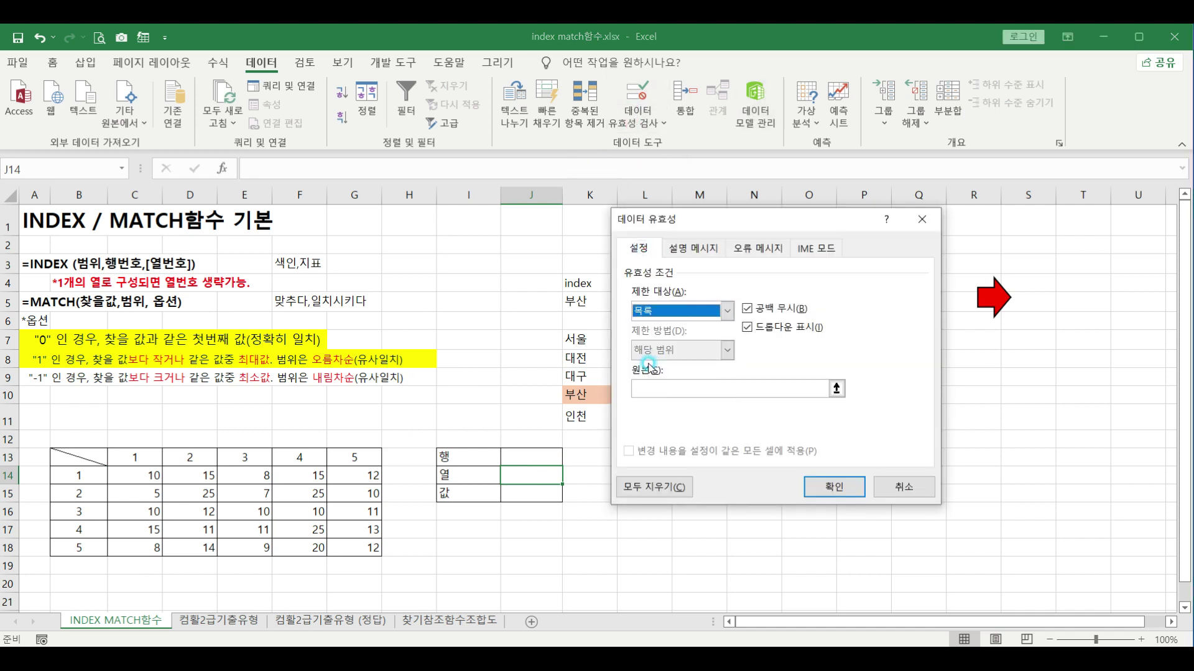
pyautogui.click(634, 389)
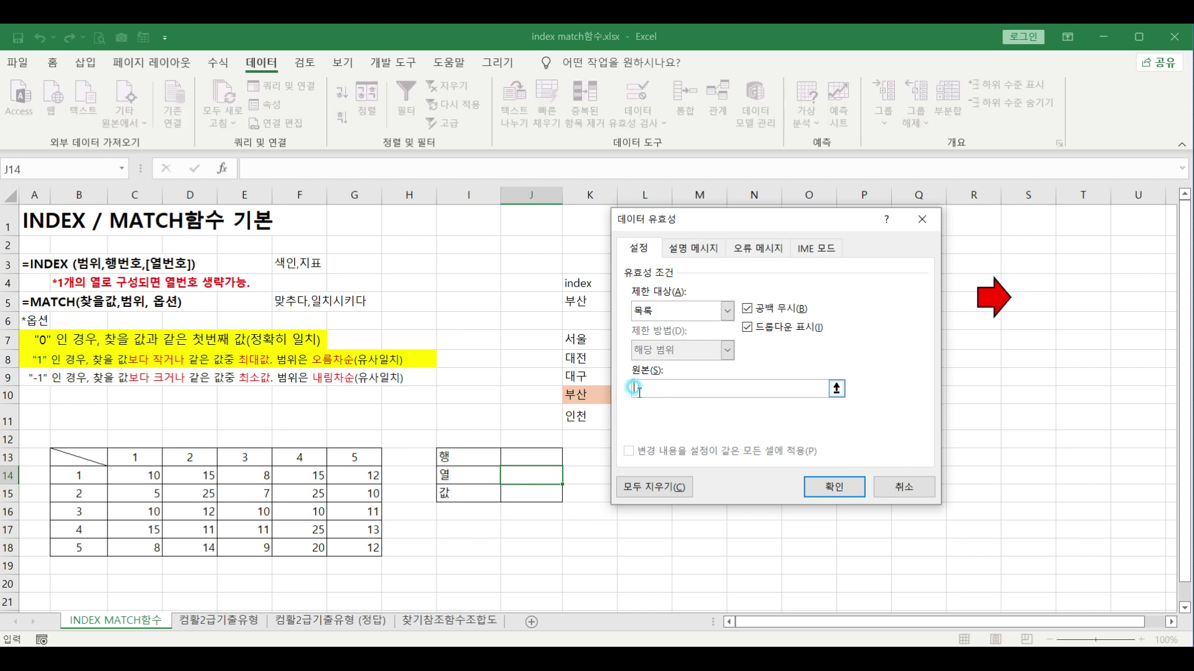
pyautogui.click(146, 456)
pyautogui.moveTo(194, 458); pyautogui.dragTo(352, 458)
pyautogui.click(833, 486)
pyautogui.click(570, 476)
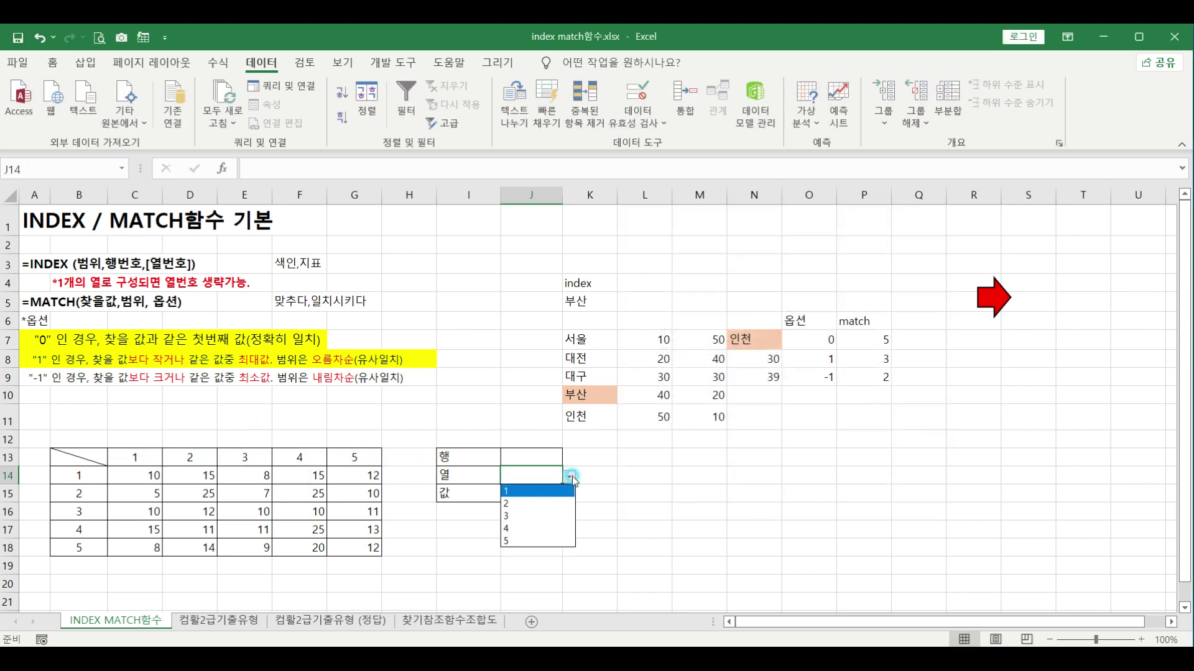
pyautogui.click(571, 476)
# Choose 2 for the 열 cell J14 and 2 for the 행 cell J13 from their validation lists
pyautogui.click(571, 476)
pyautogui.click(509, 504)
pyautogui.click(515, 458)
pyautogui.click(568, 459)
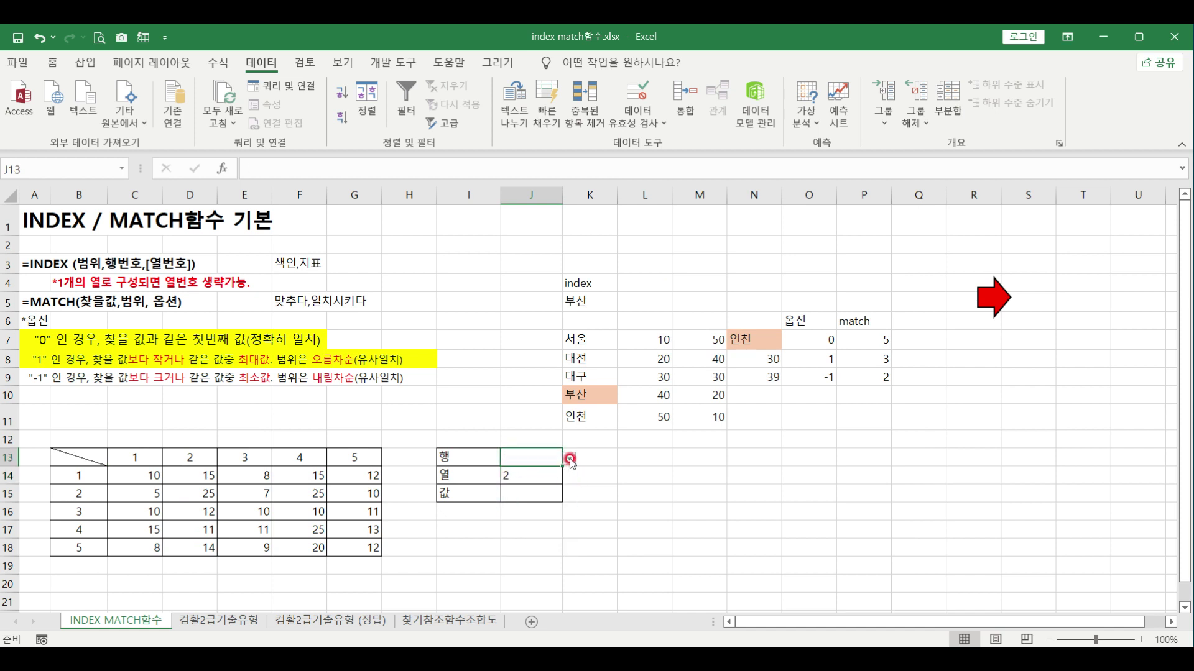
pyautogui.click(525, 486)
# Enter the formula =INDEX(C14:G18,J13,J14) in the 값 cell J15
pyautogui.click(516, 494)
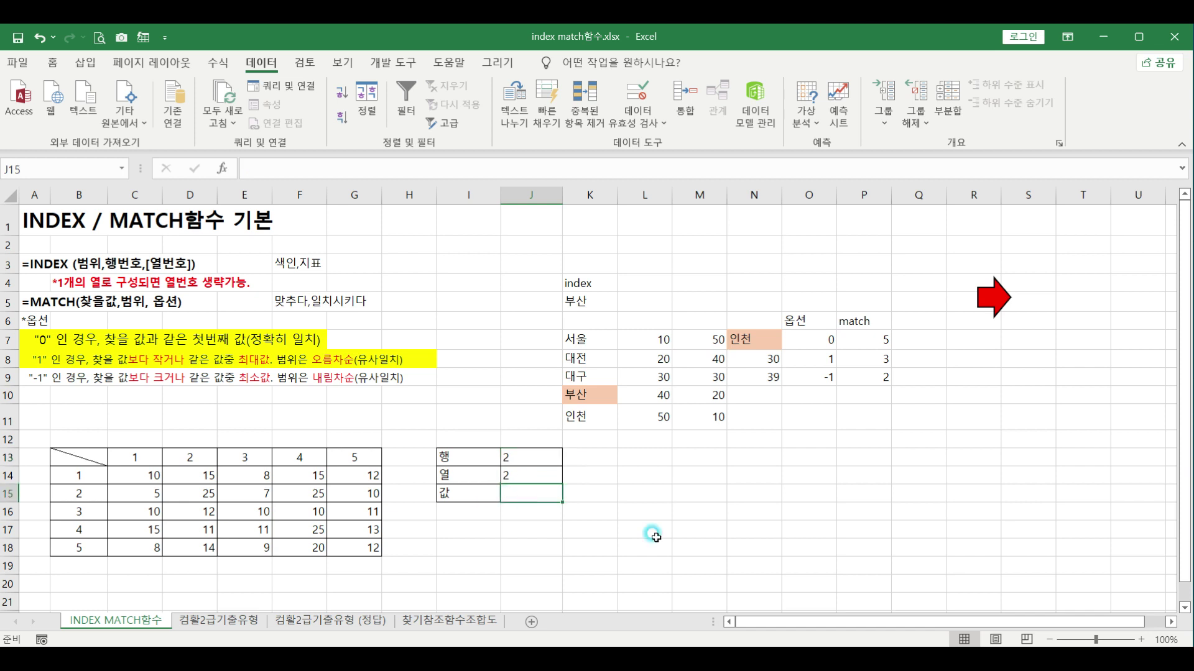
pyautogui.write('=in')
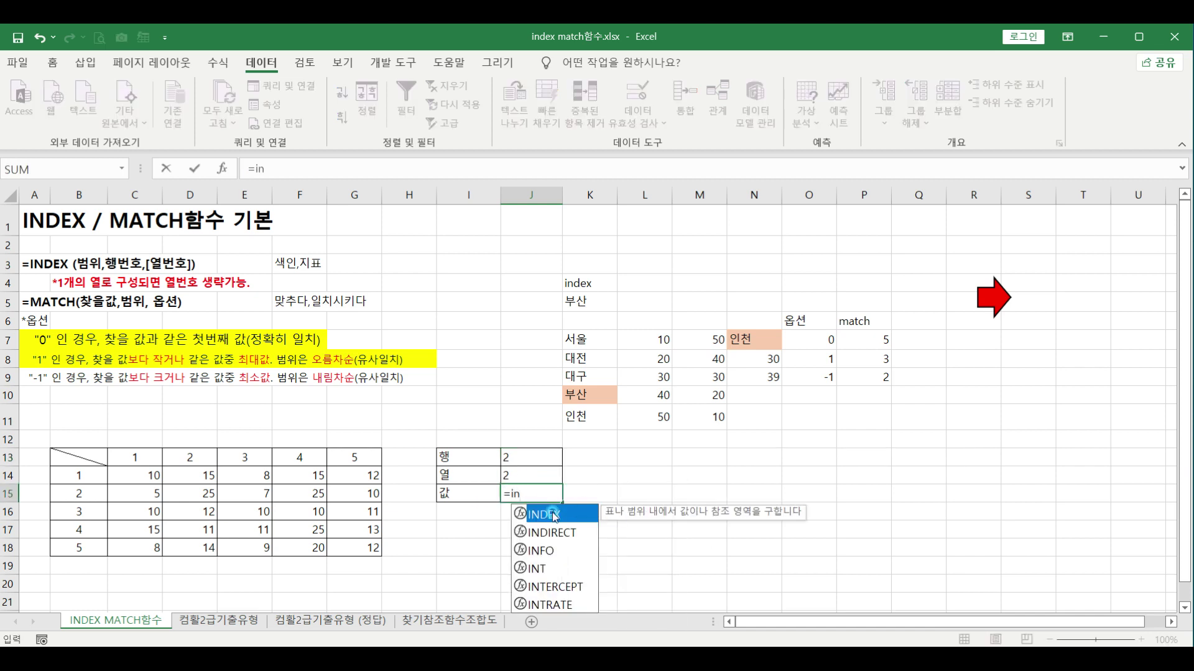
pyautogui.doubleClick(554, 516)
pyautogui.click(145, 477)
pyautogui.moveTo(145, 477); pyautogui.dragTo(347, 545)
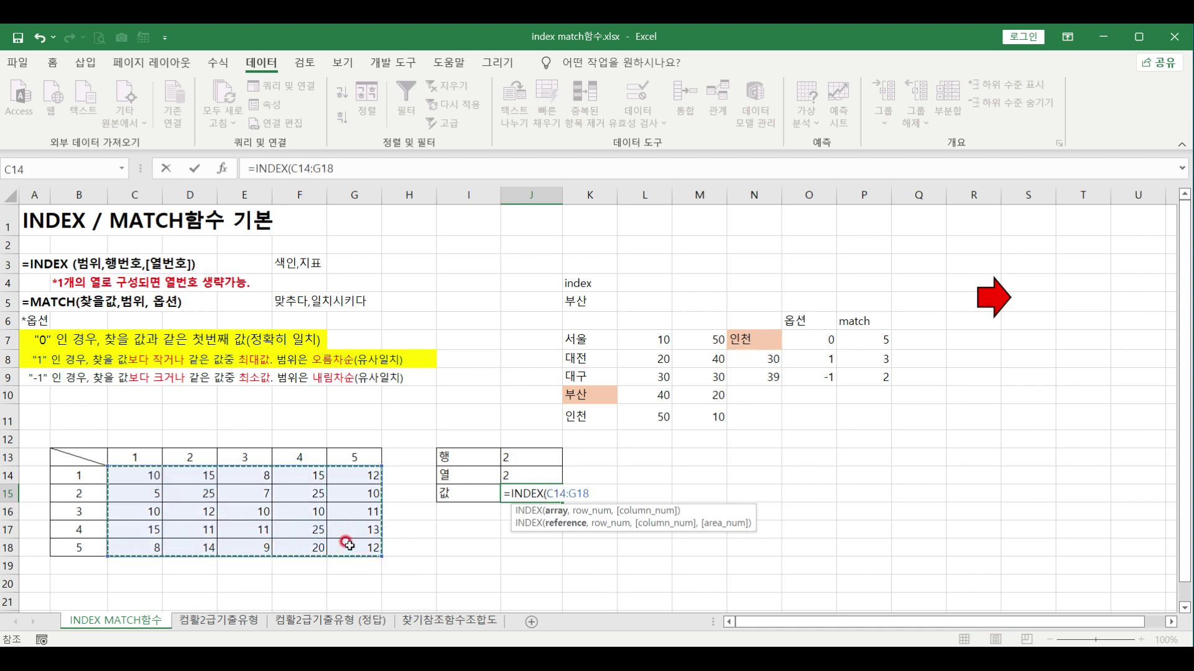
pyautogui.write(',')
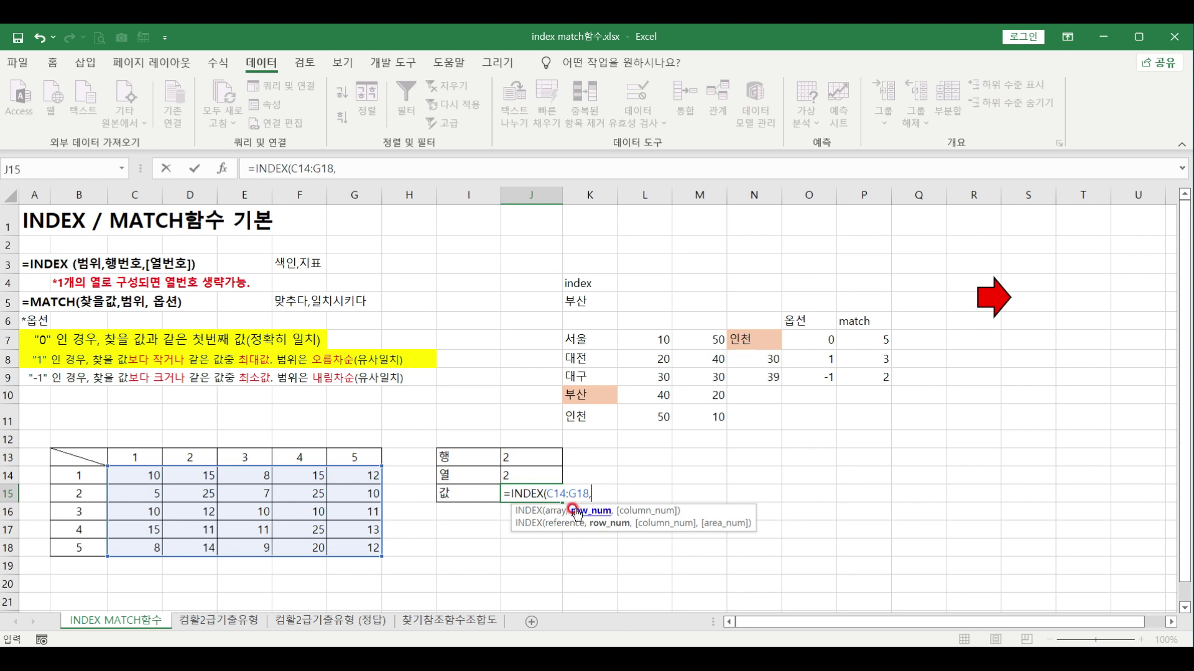
pyautogui.click(513, 457)
pyautogui.write(',')
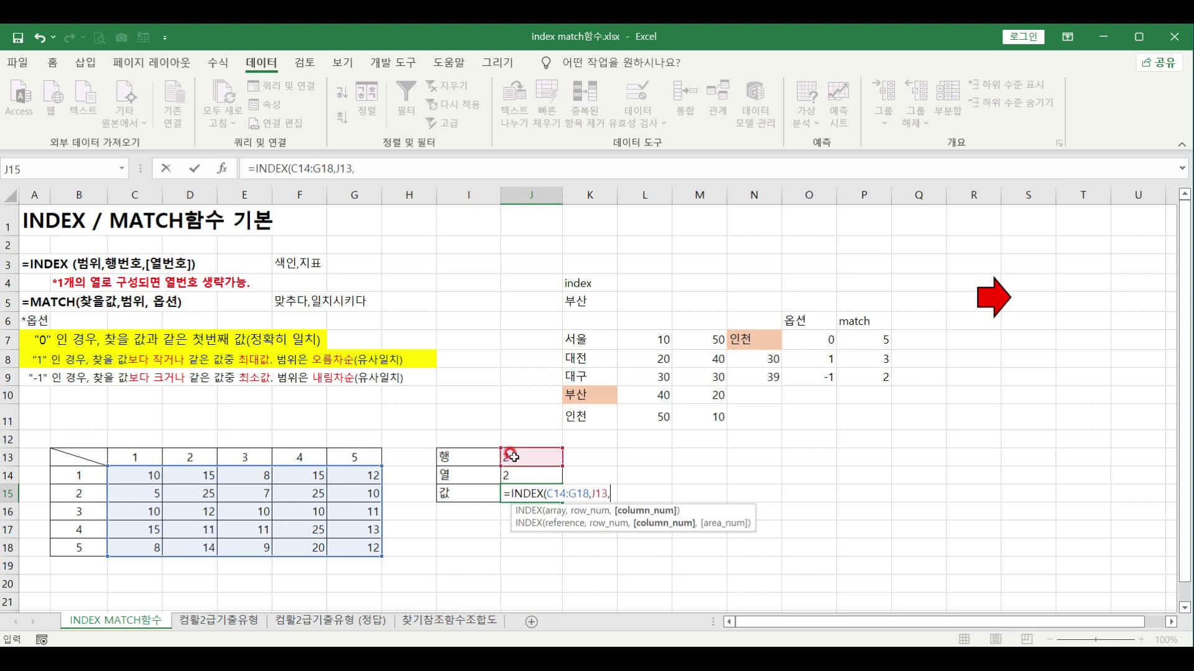
pyautogui.click(526, 476)
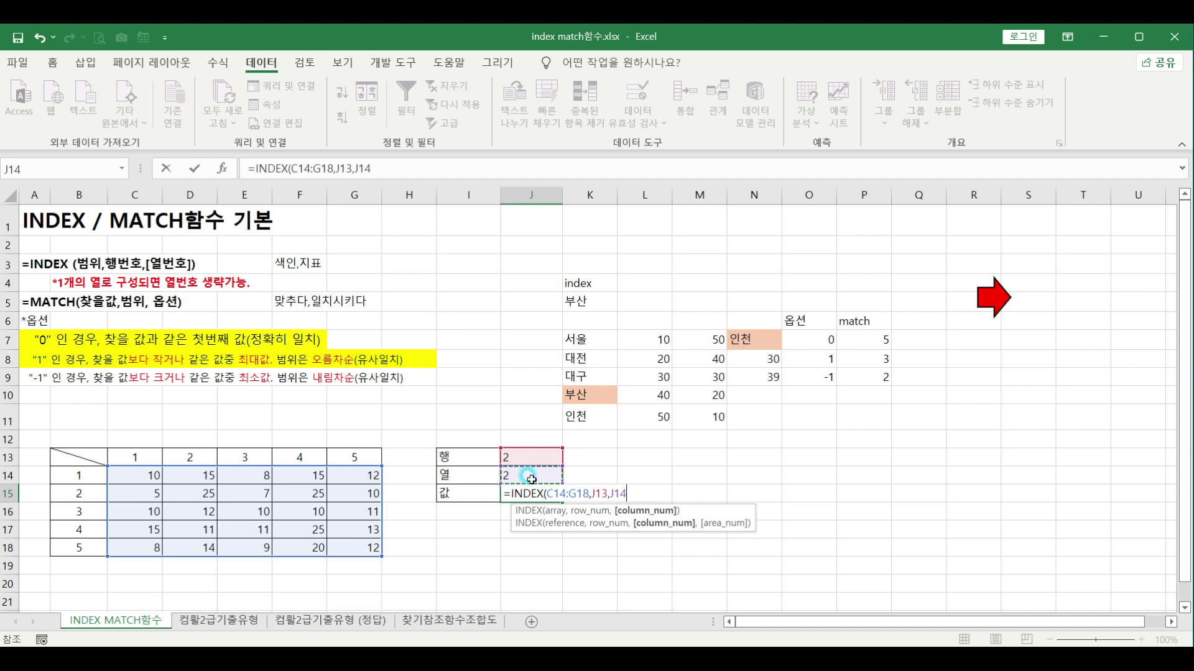
pyautogui.write(')')
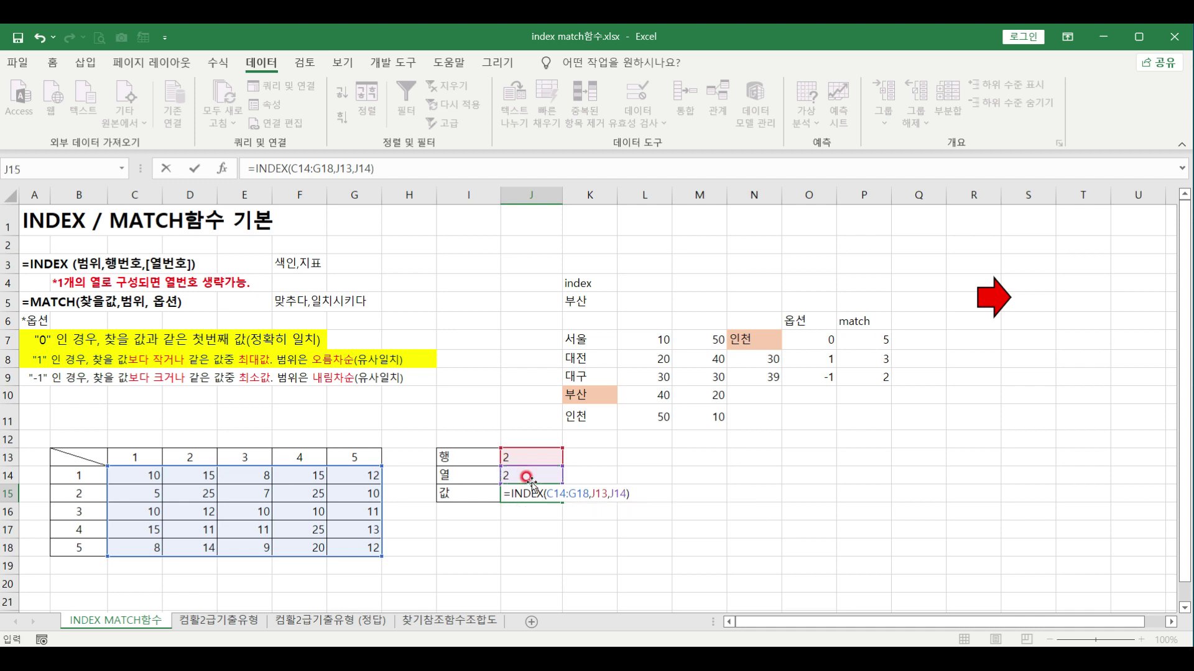
pyautogui.press('Return')
# Check the J15 result against the table by highlighting column D and row 15 at their intersection
pyautogui.click(530, 491)
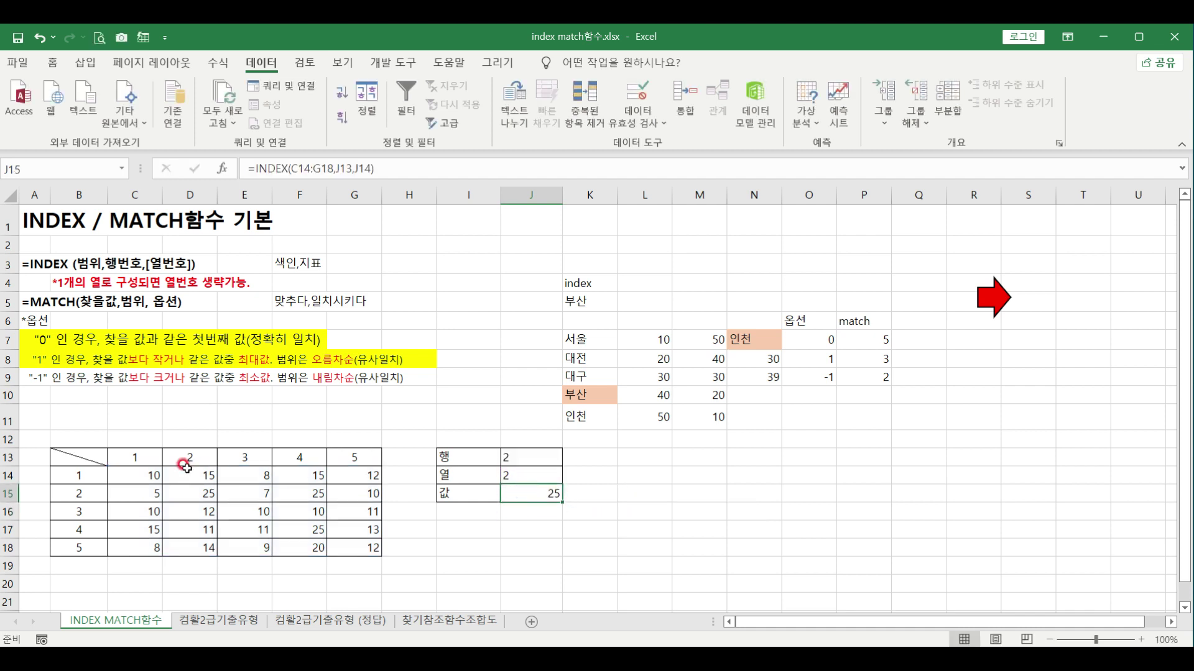
pyautogui.click(69, 490)
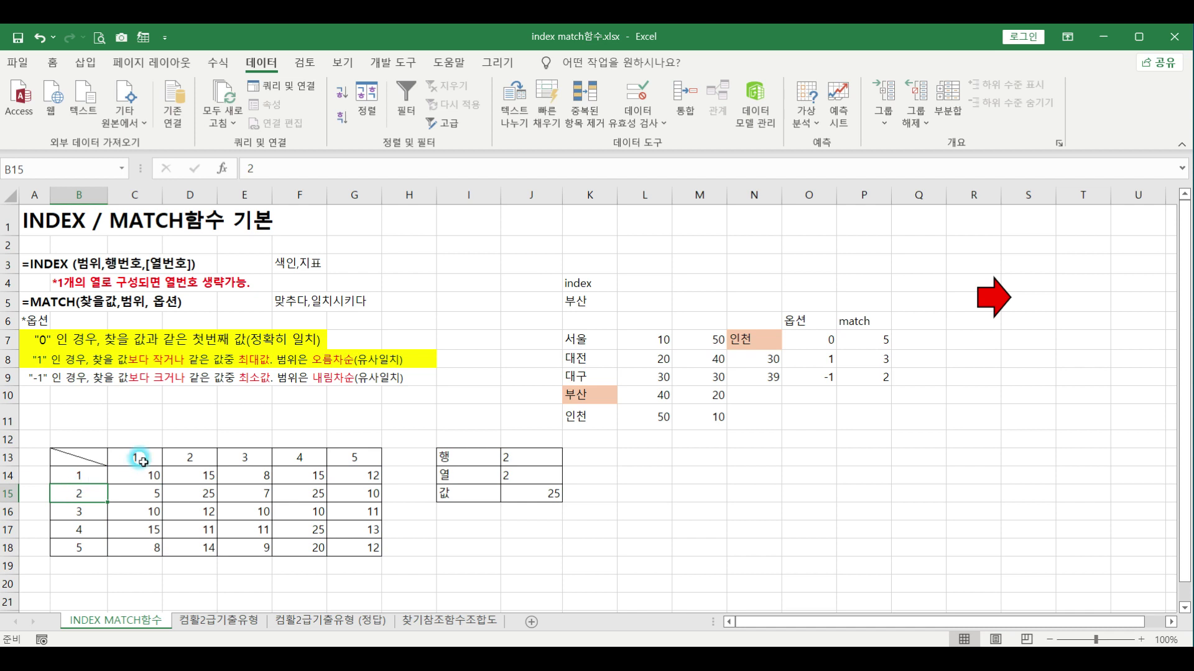
pyautogui.click(190, 194)
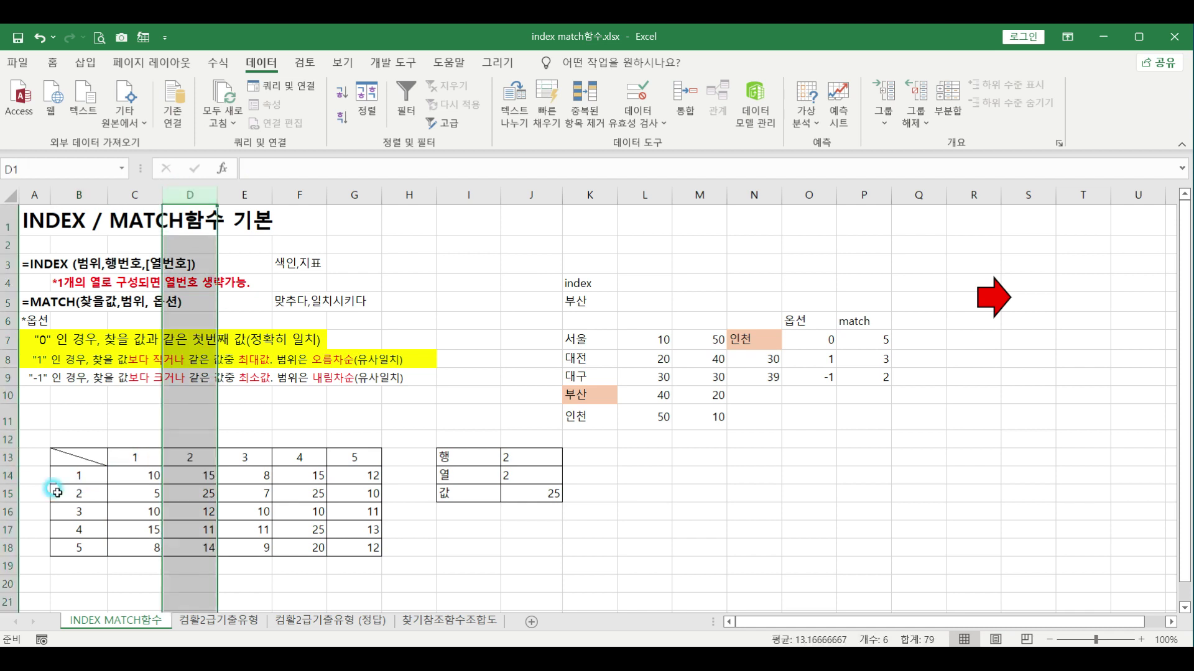
pyautogui.keyDown('ctrl'); pyautogui.click(8, 493); pyautogui.keyUp('ctrl')
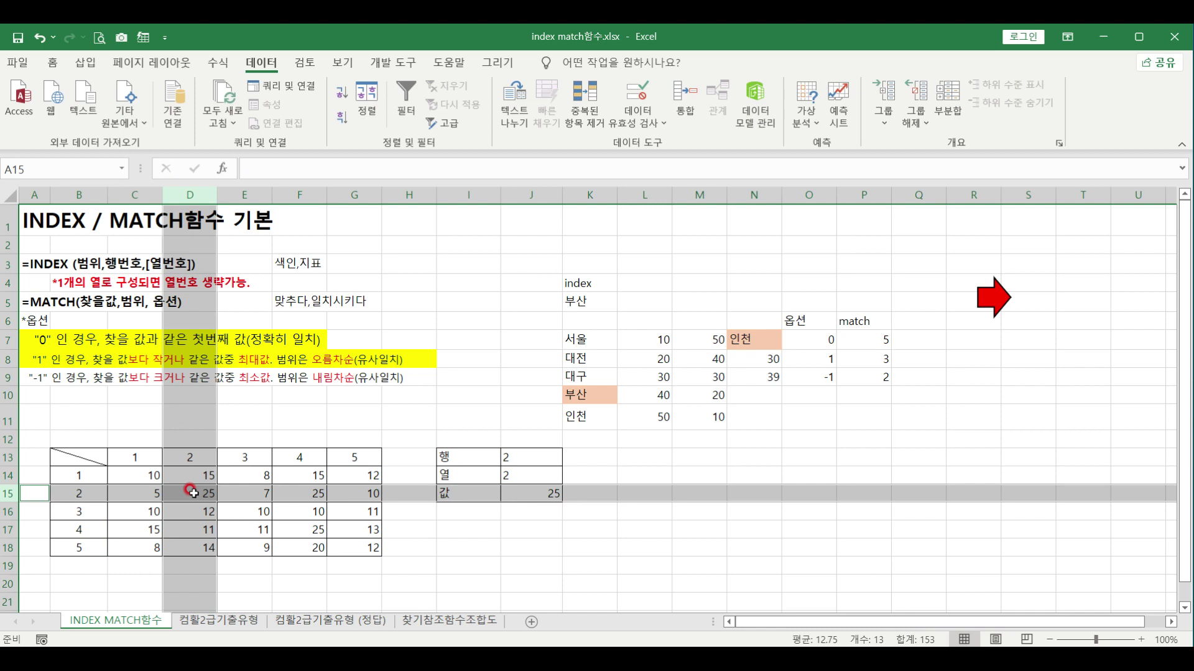
# Set the 행 cell J13 to 3 and the 열 cell J14 to 3, and check the lookup in J15
pyautogui.click(504, 458)
pyautogui.click(569, 458)
pyautogui.click(495, 508)
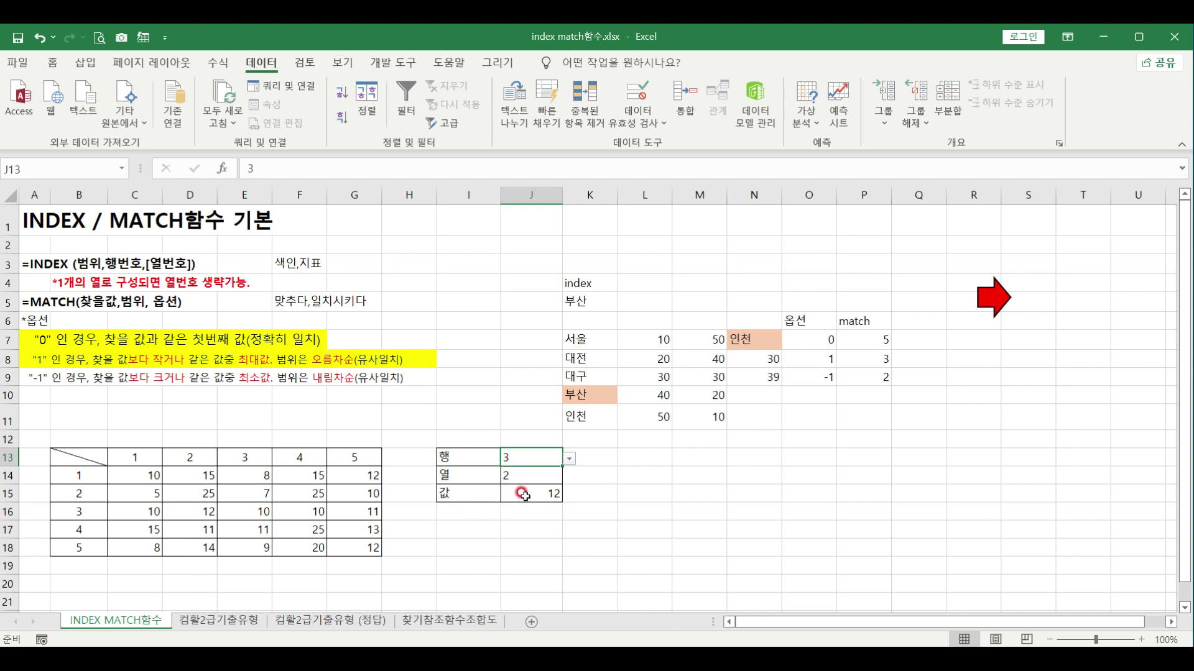
pyautogui.click(516, 479)
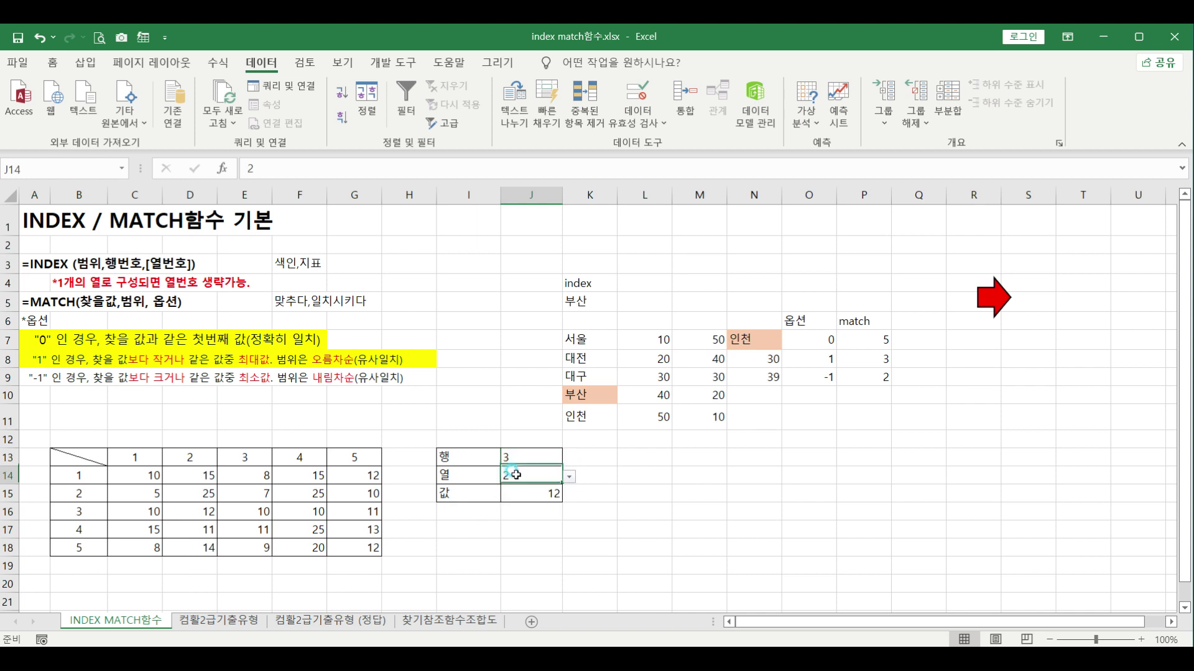
pyautogui.click(569, 477)
pyautogui.click(516, 516)
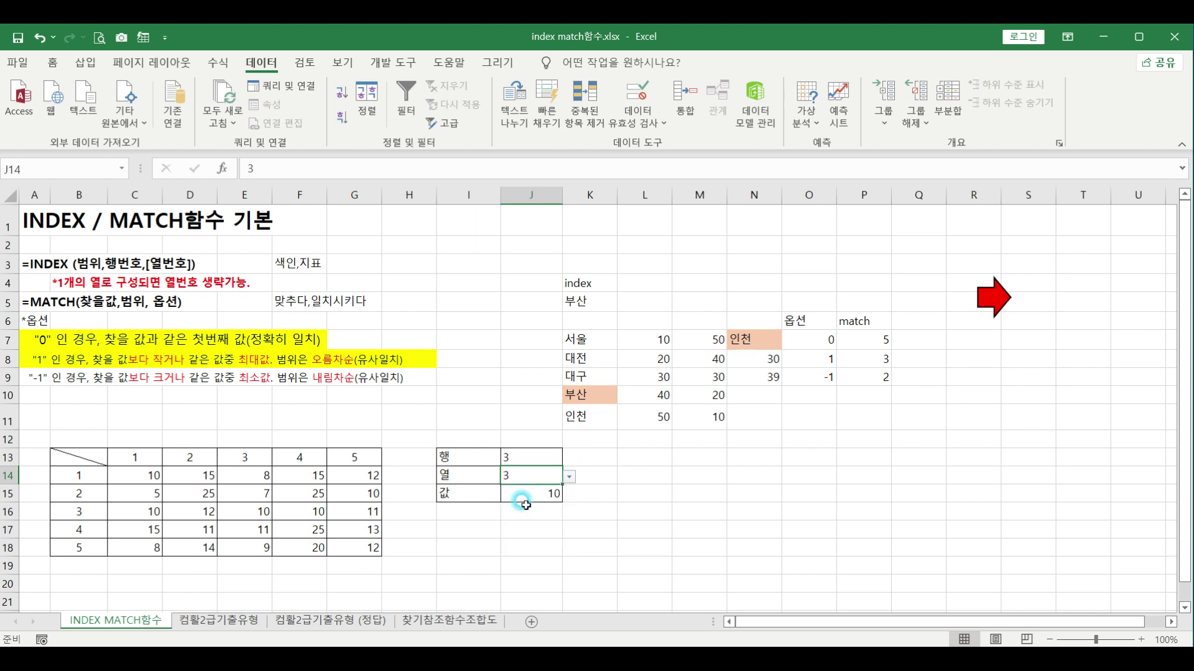
pyautogui.click(519, 493)
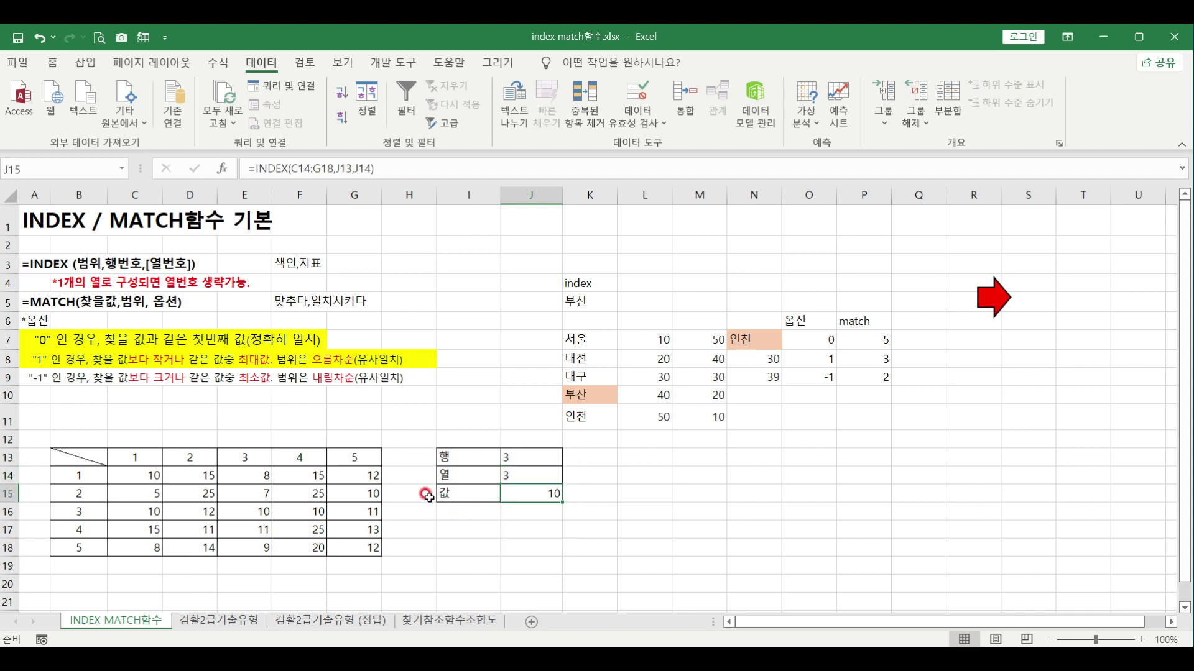
# Switch to the 컴활2급기출유형 sheet and review the 판매총액 instructions in A1:A4 and the 가격표 price table in F8:I10
pyautogui.click(460, 397)
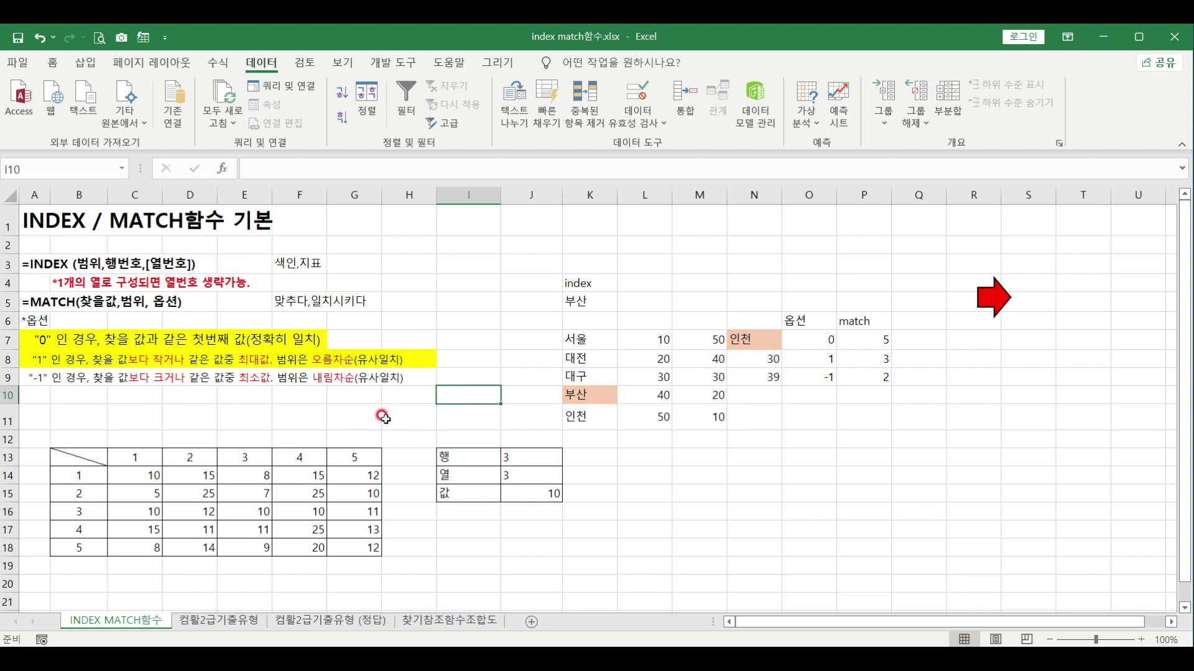
pyautogui.click(534, 459)
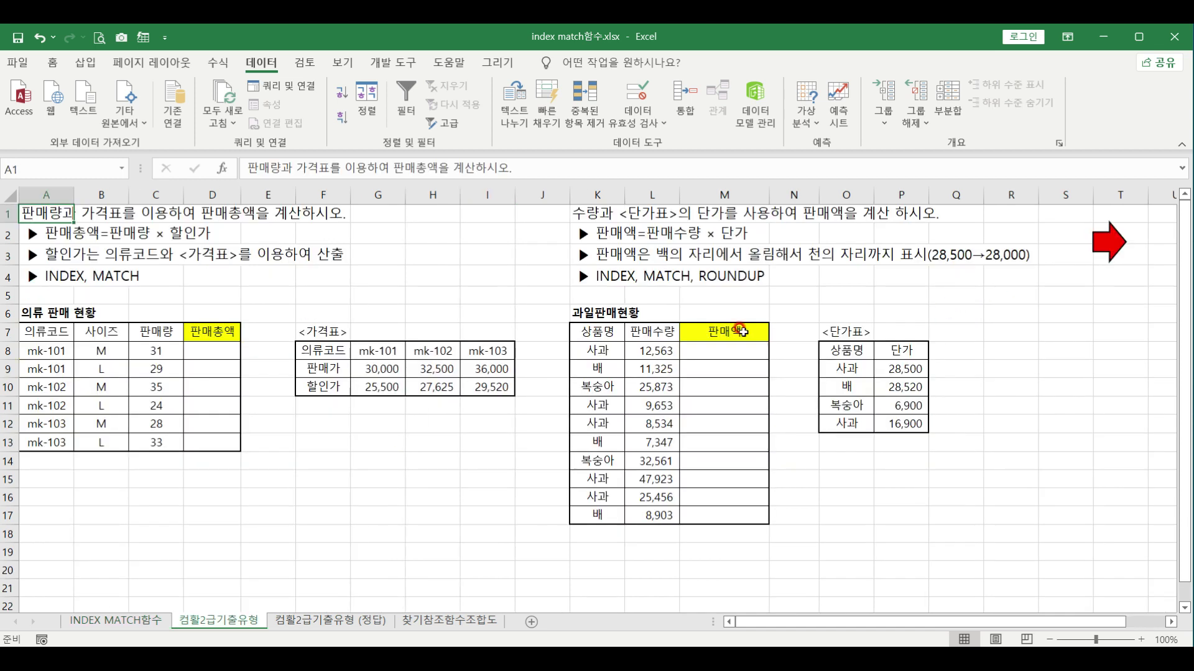
pyautogui.click(341, 281)
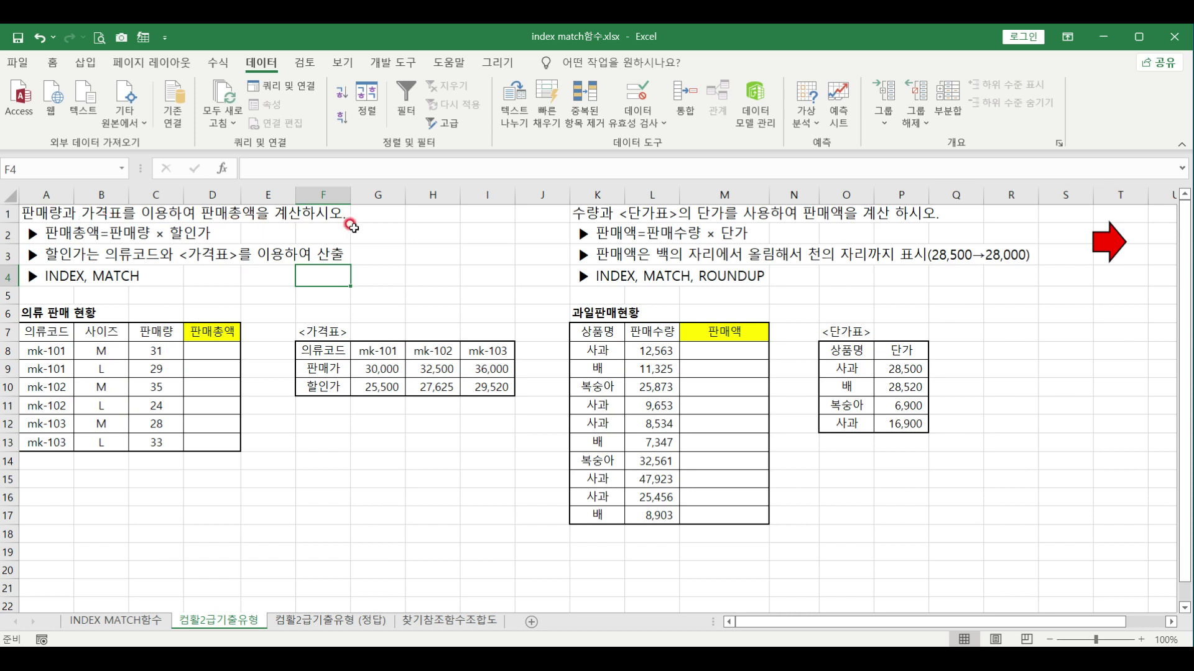
pyautogui.click(54, 235)
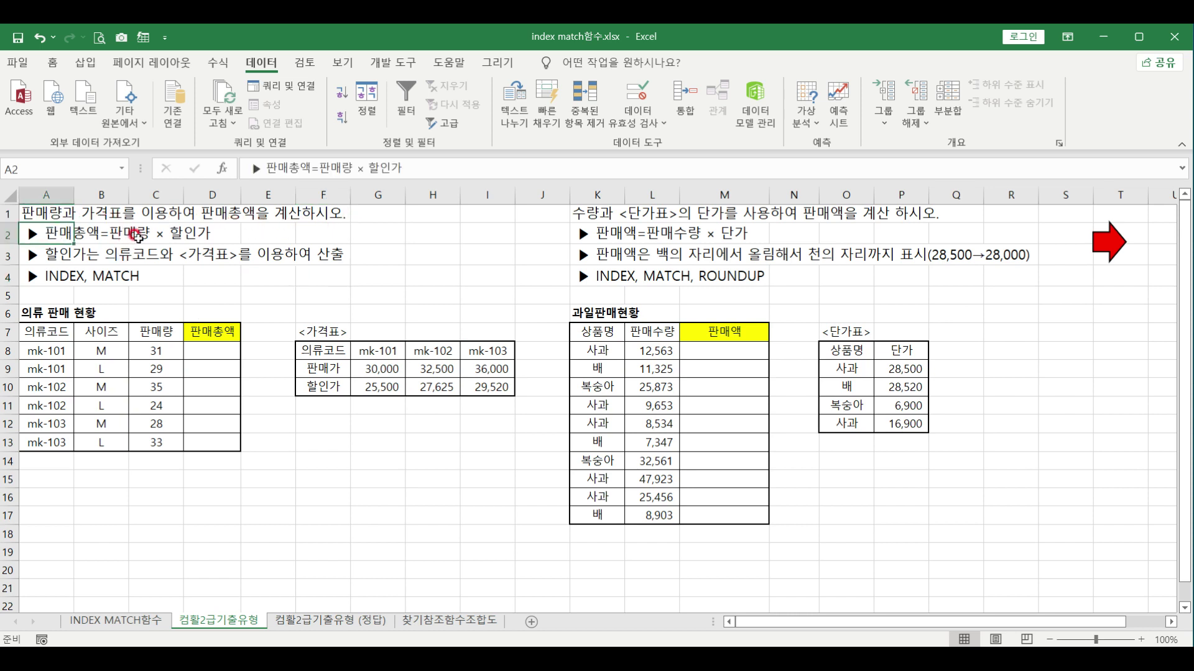
pyautogui.click(59, 259)
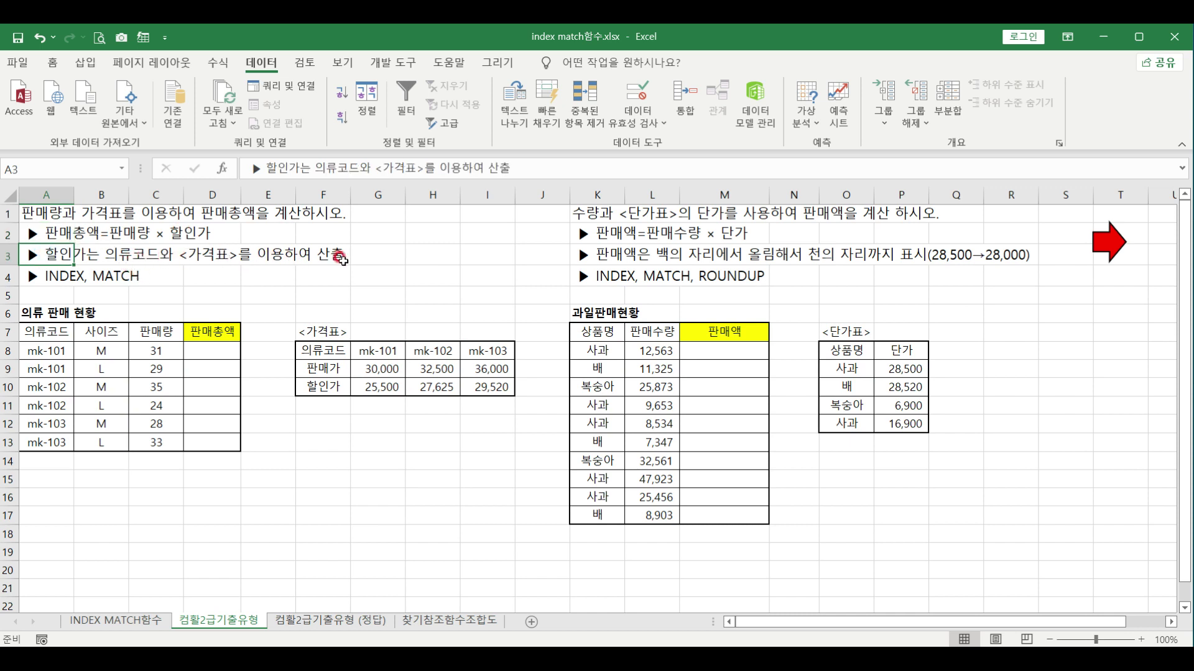
pyautogui.click(44, 273)
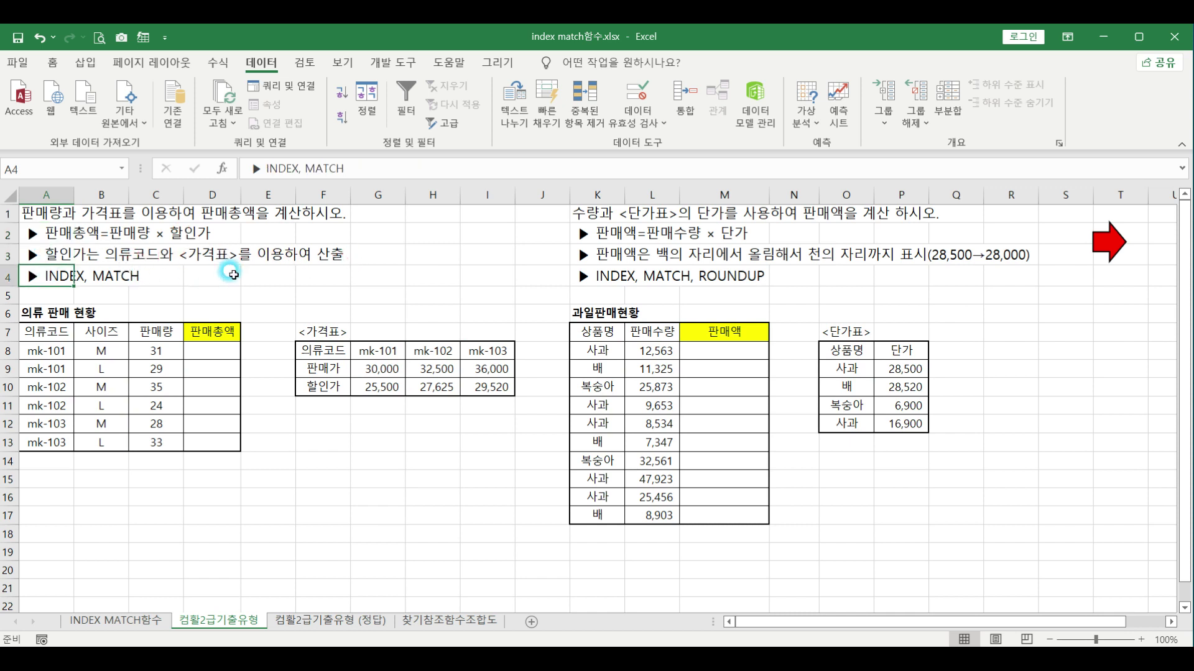
pyautogui.click(268, 282)
pyautogui.click(213, 350)
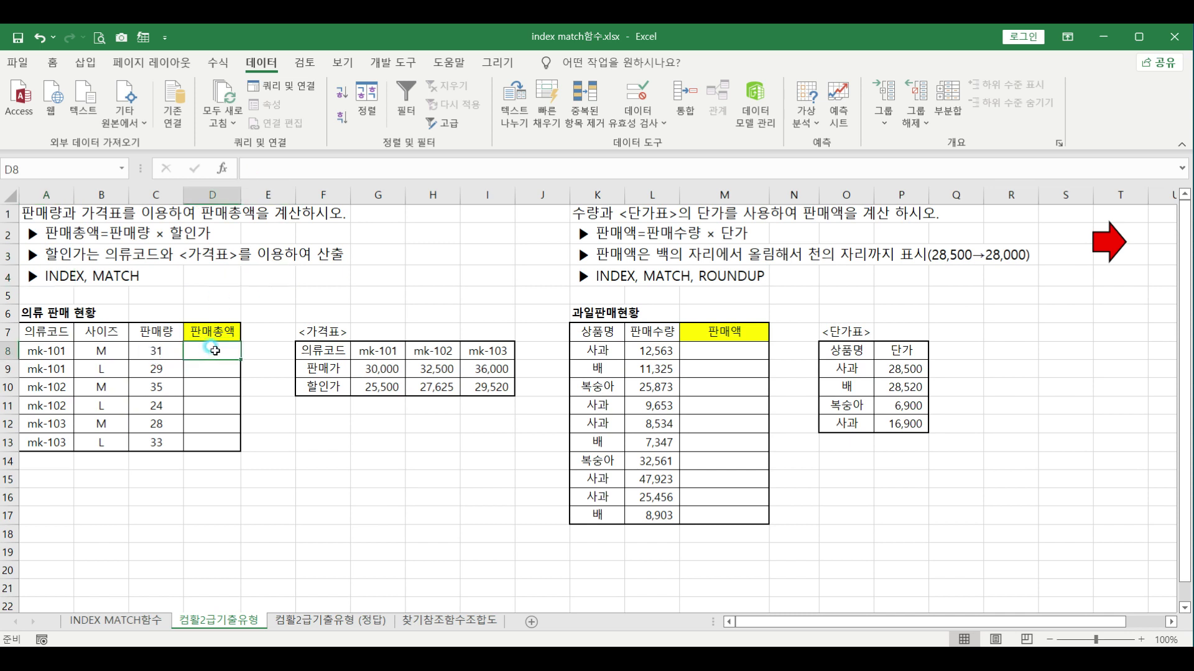
pyautogui.moveTo(317, 350); pyautogui.dragTo(493, 387)
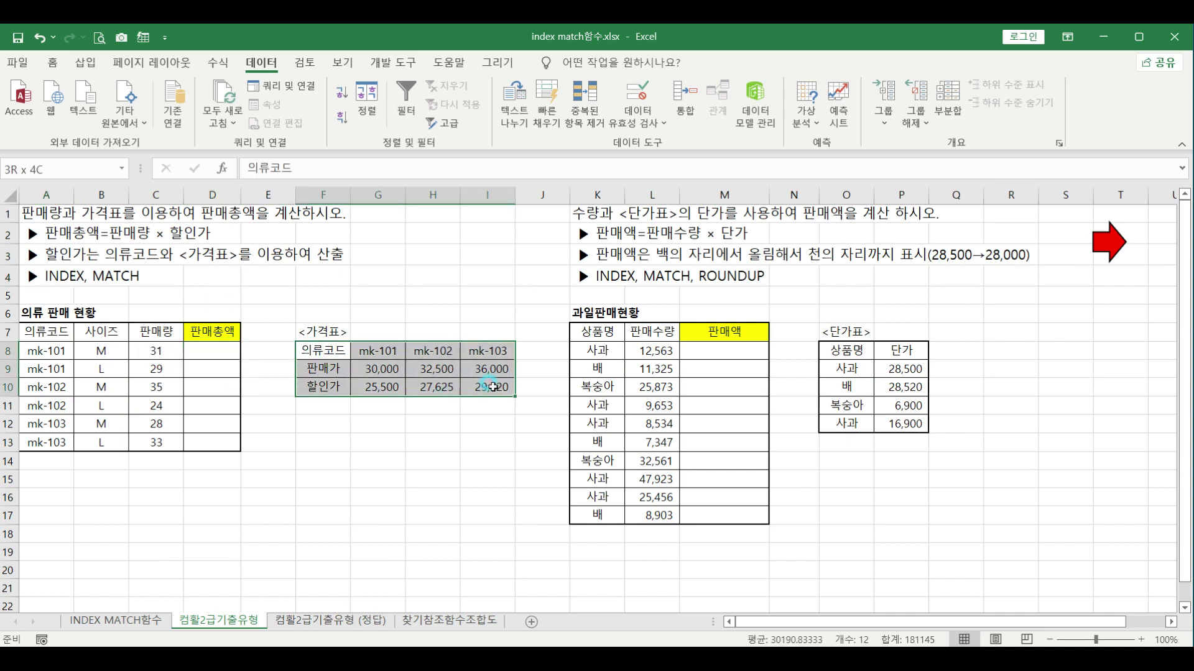
pyautogui.click(371, 369)
pyautogui.moveTo(371, 368); pyautogui.dragTo(501, 387)
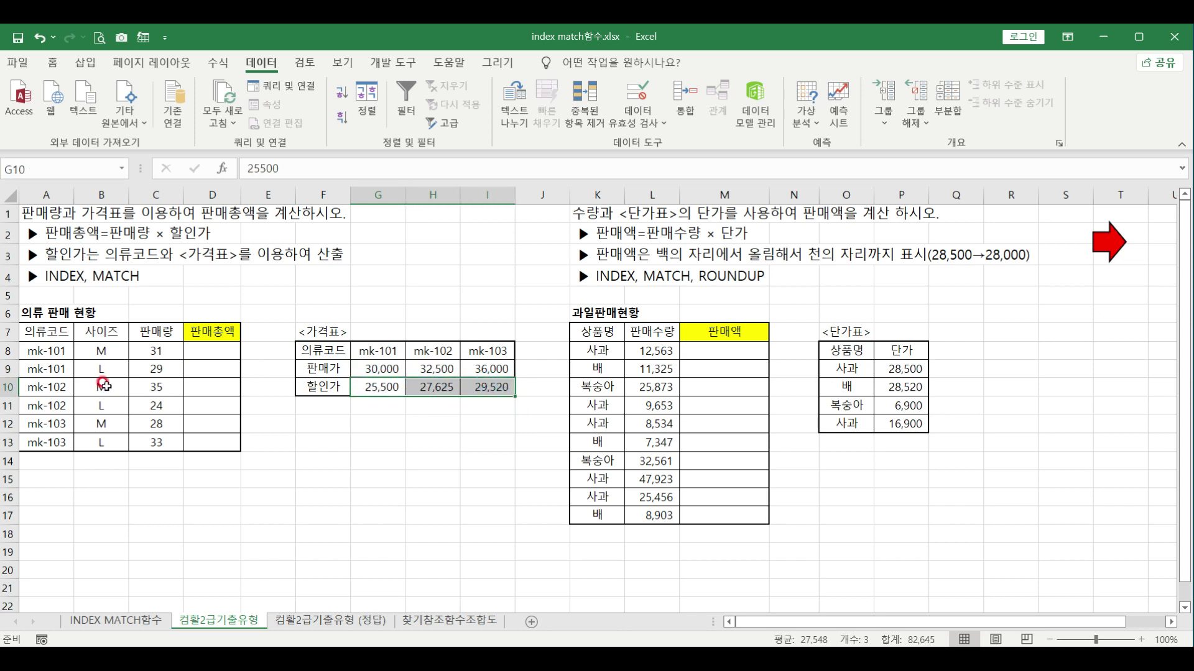
# Start an INDEX formula in the 판매총액 cell D8 with the array $G$9:$I$10 and row number 2
pyautogui.click(199, 346)
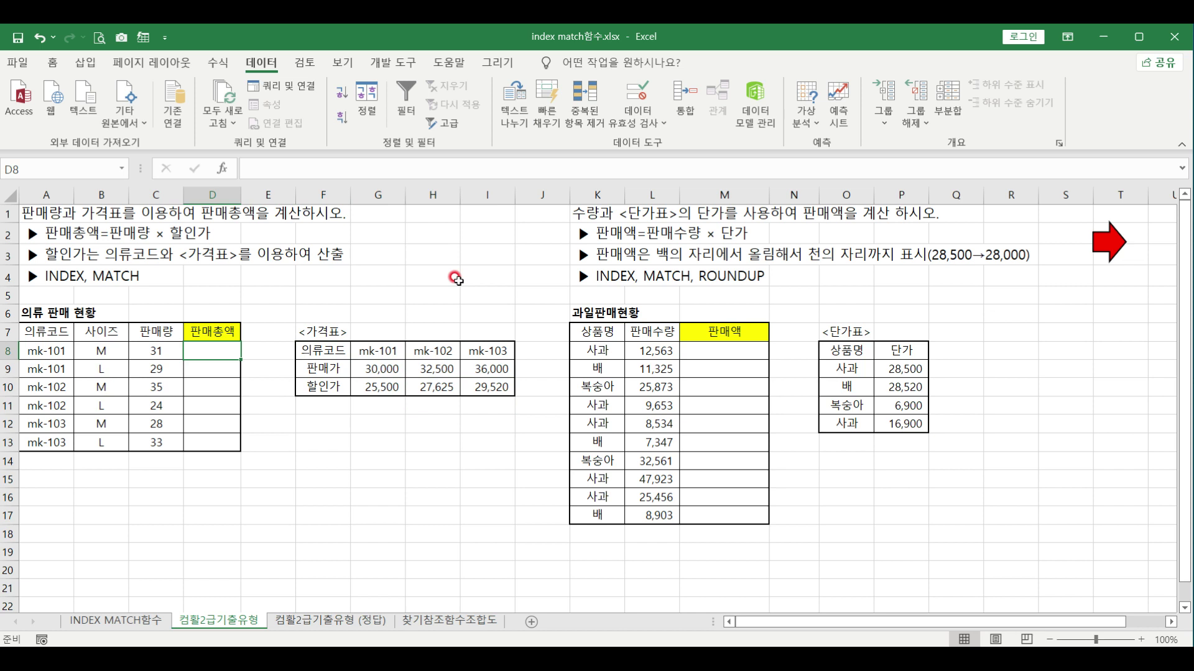
pyautogui.write('=in')
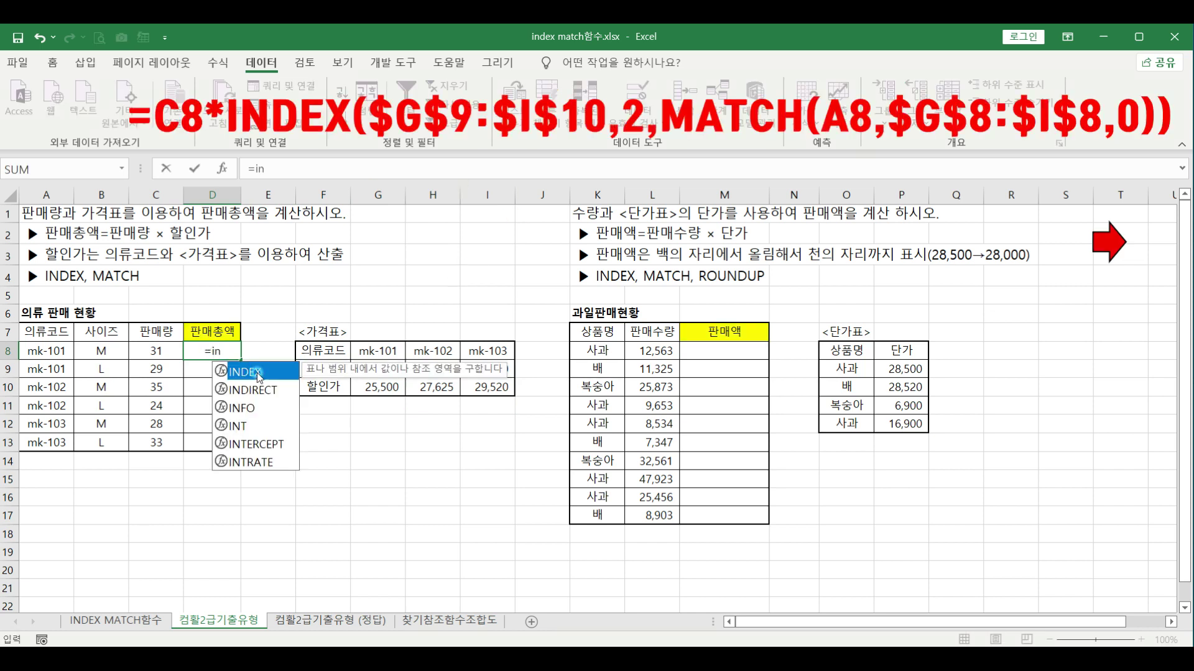
pyautogui.doubleClick(259, 372)
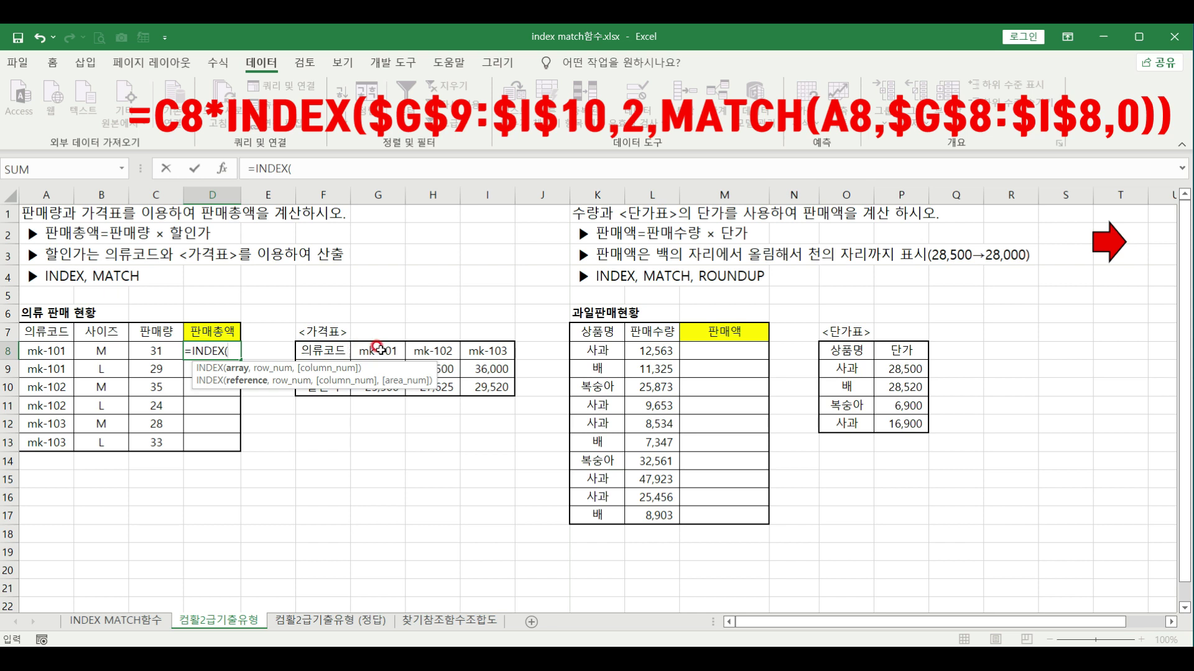
pyautogui.click(379, 368)
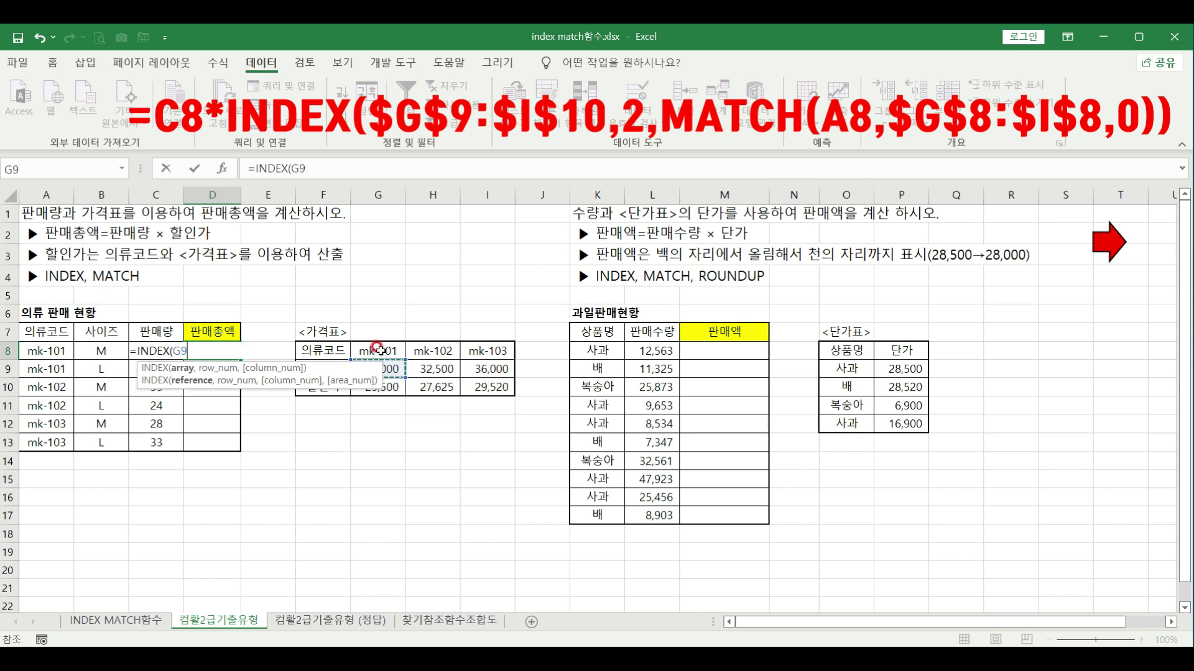
pyautogui.moveTo(393, 367); pyautogui.dragTo(486, 381)
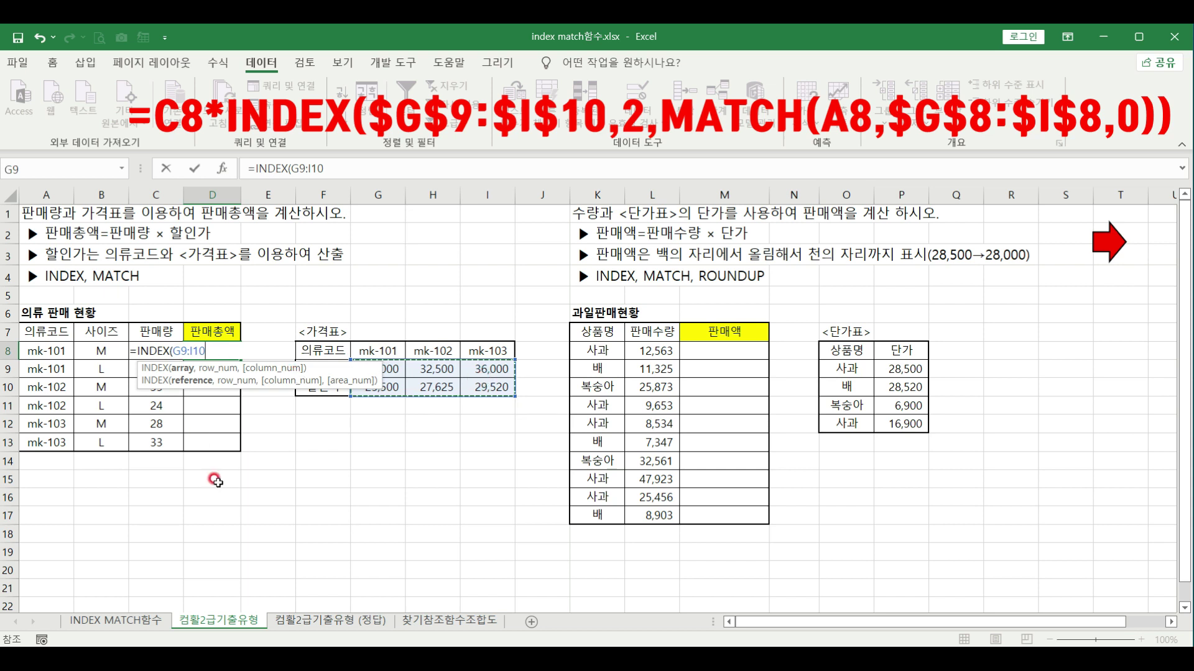
pyautogui.press('F4')
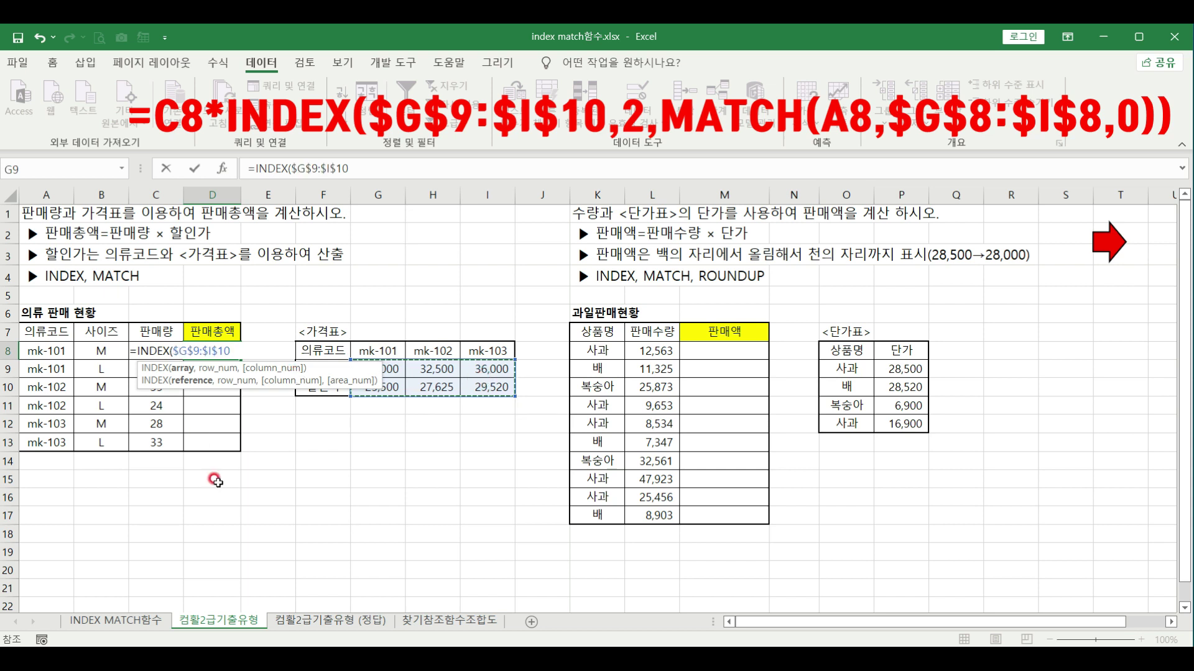
pyautogui.write(',2')
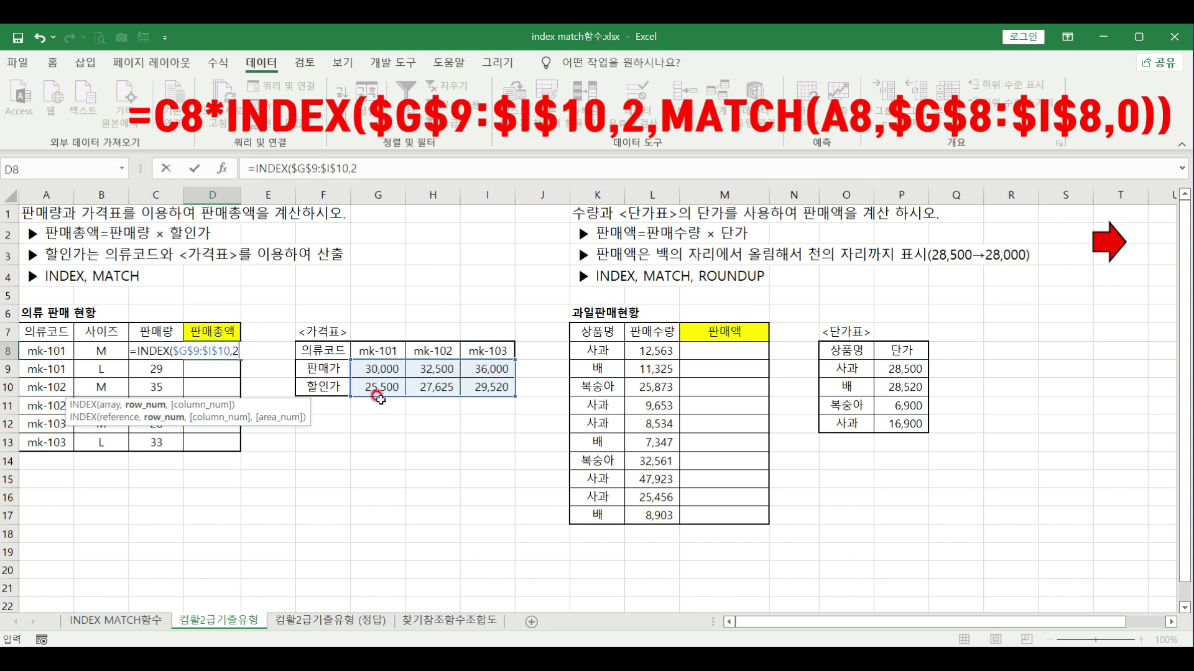
pyautogui.write(',')
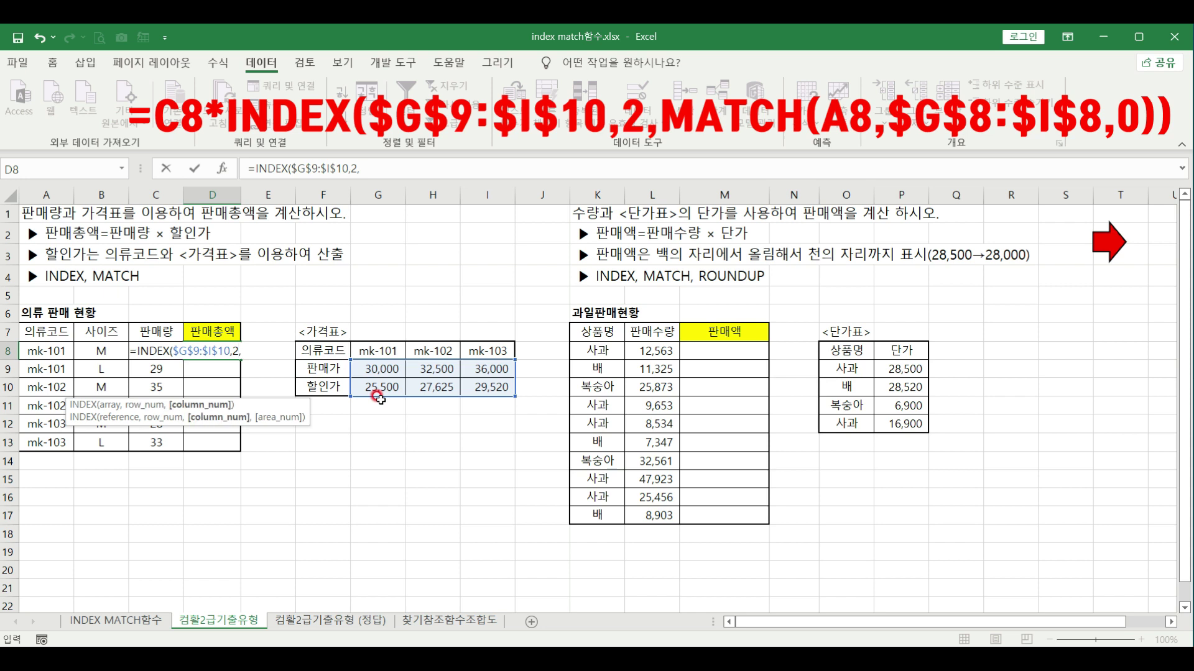
# Complete the D8 formula with MATCH(A8,$G$8:$I$8,0) as the column number, and fill it down to D13
pyautogui.write('m')
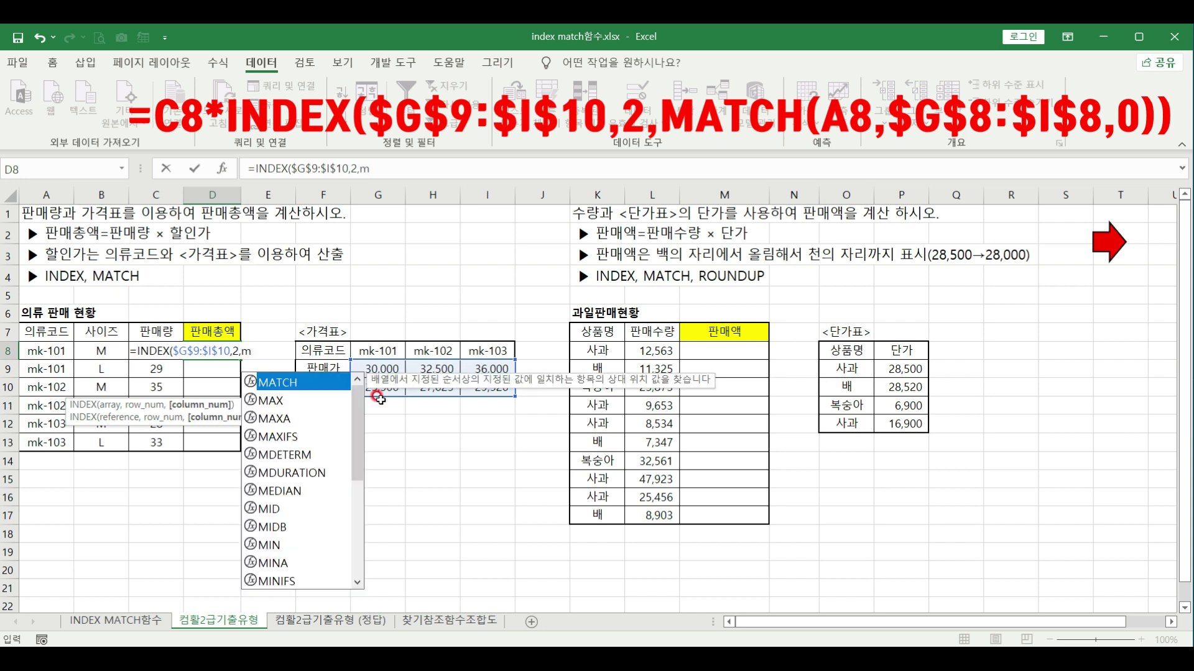
pyautogui.doubleClick(297, 383)
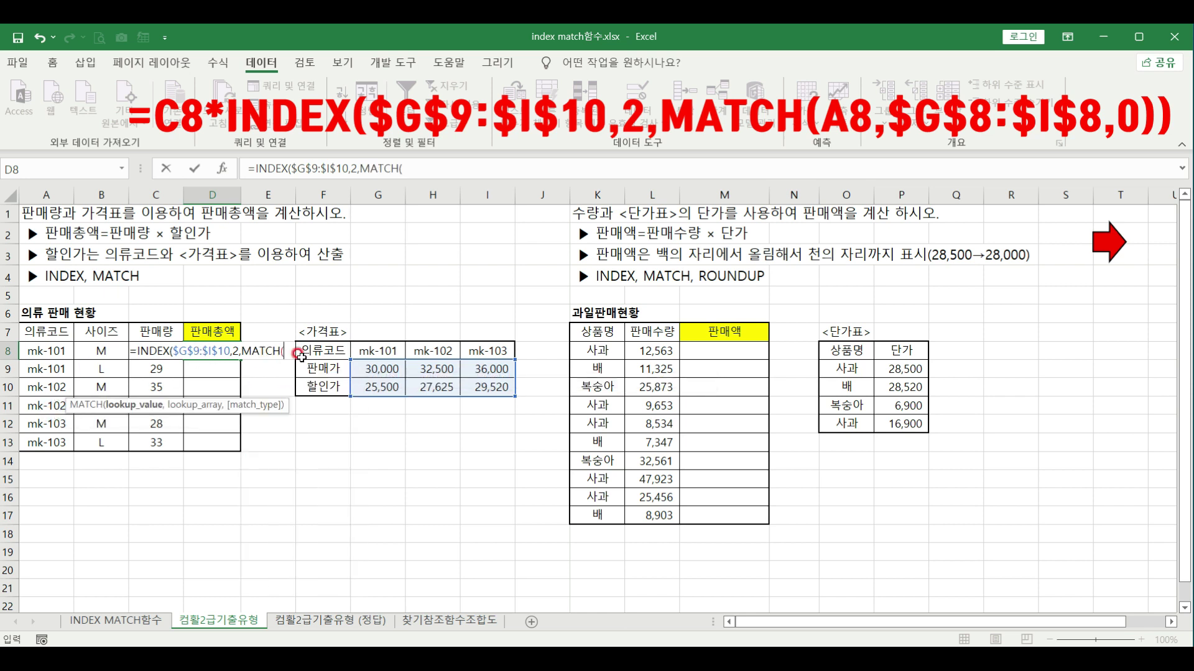
pyautogui.click(56, 352)
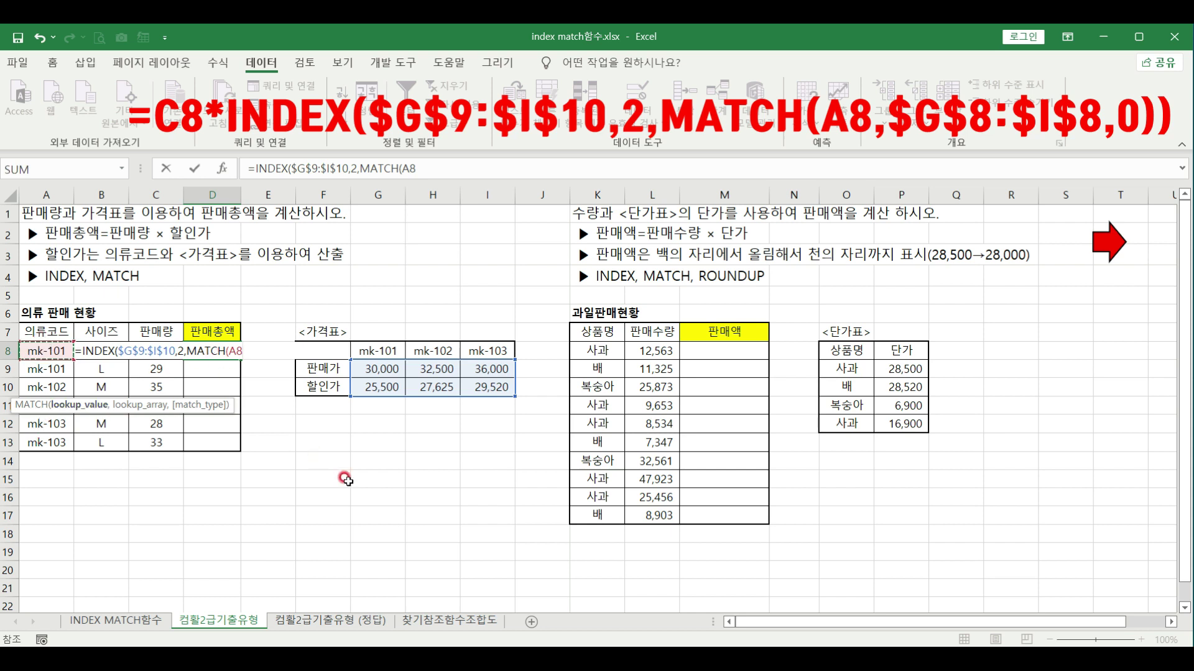
pyautogui.write(',')
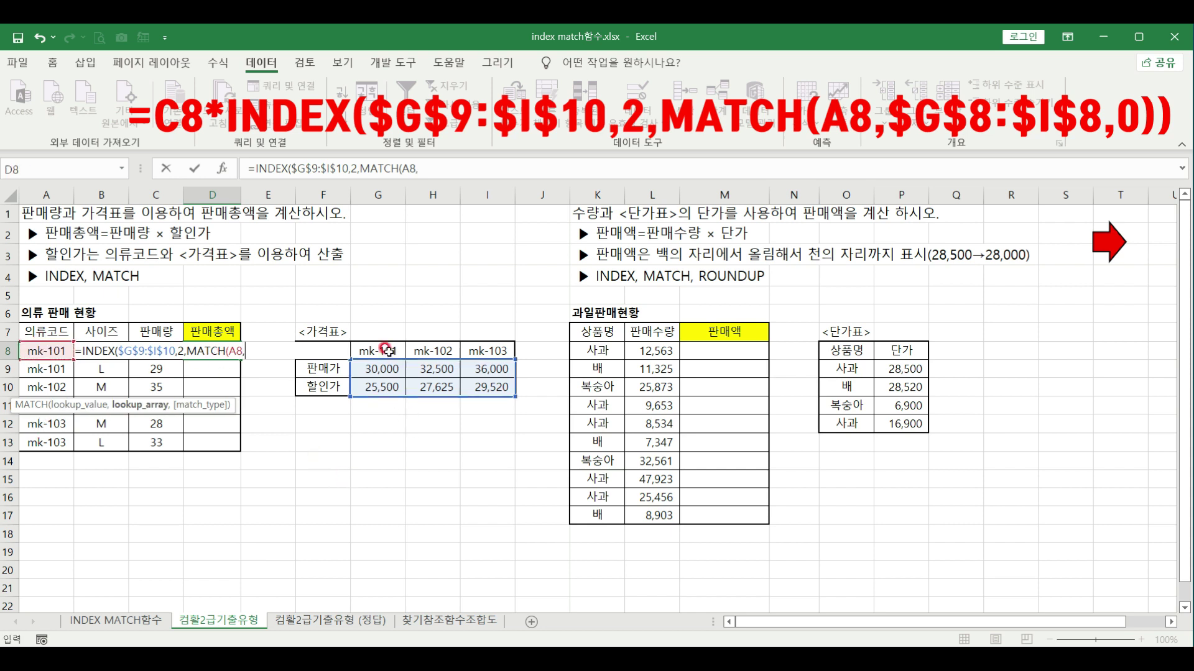
pyautogui.moveTo(377, 351); pyautogui.dragTo(470, 348)
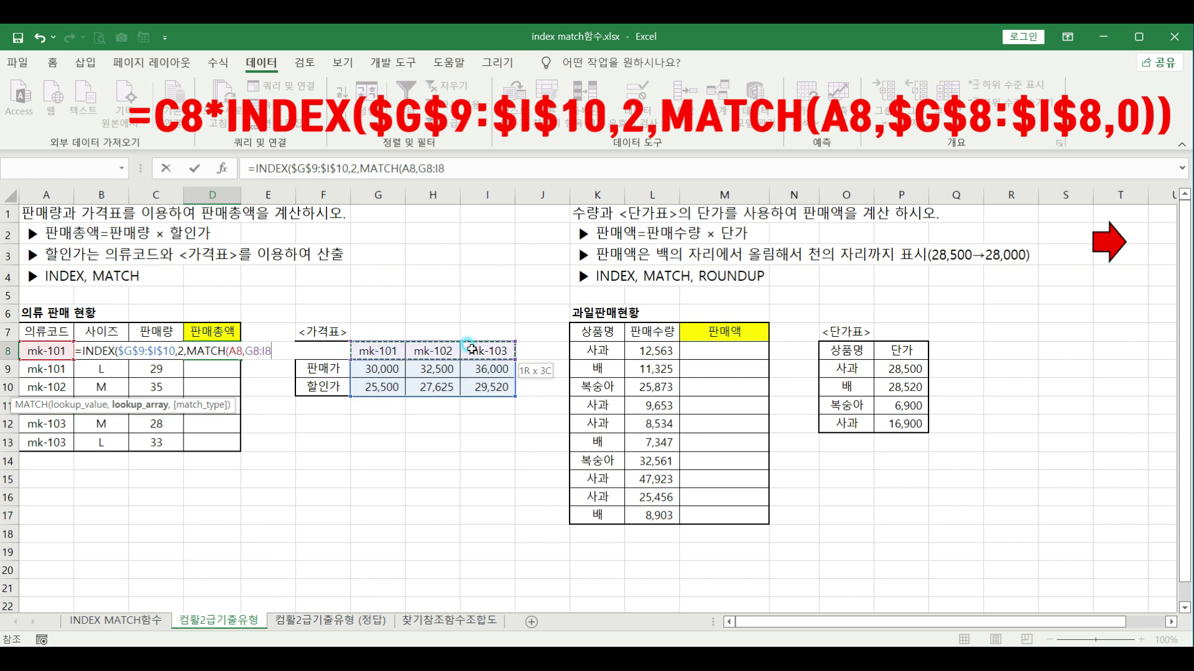
pyautogui.moveTo(471, 348); pyautogui.dragTo(471, 349)
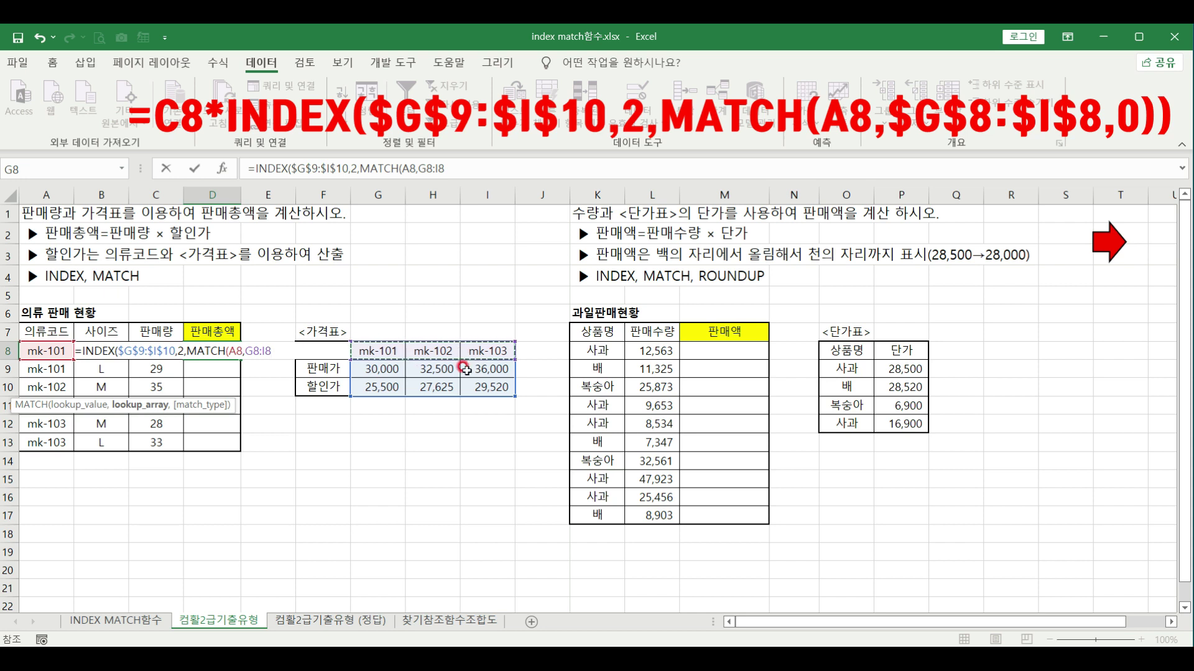
pyautogui.press('F4')
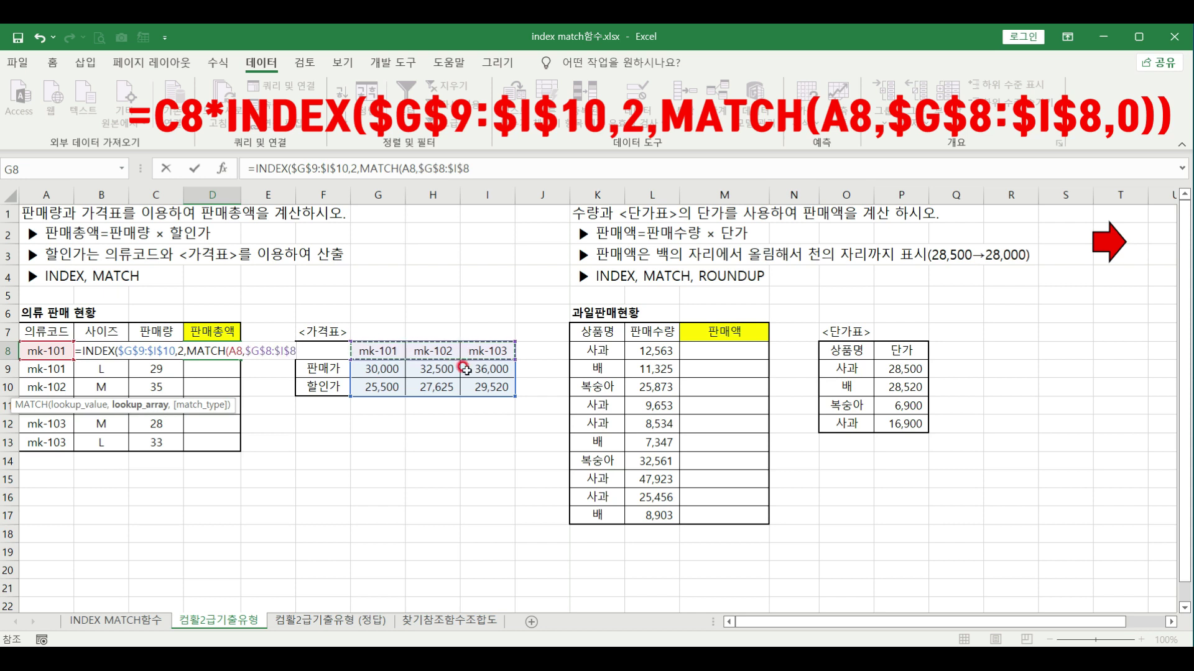
pyautogui.write(',')
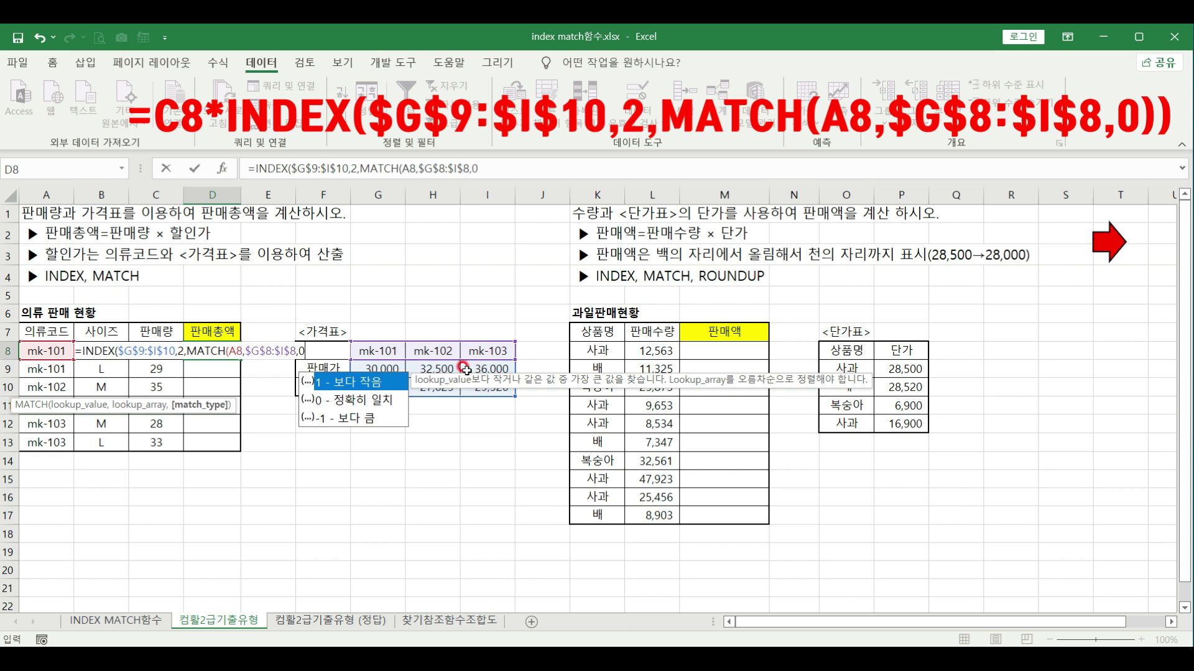
pyautogui.write('0)')
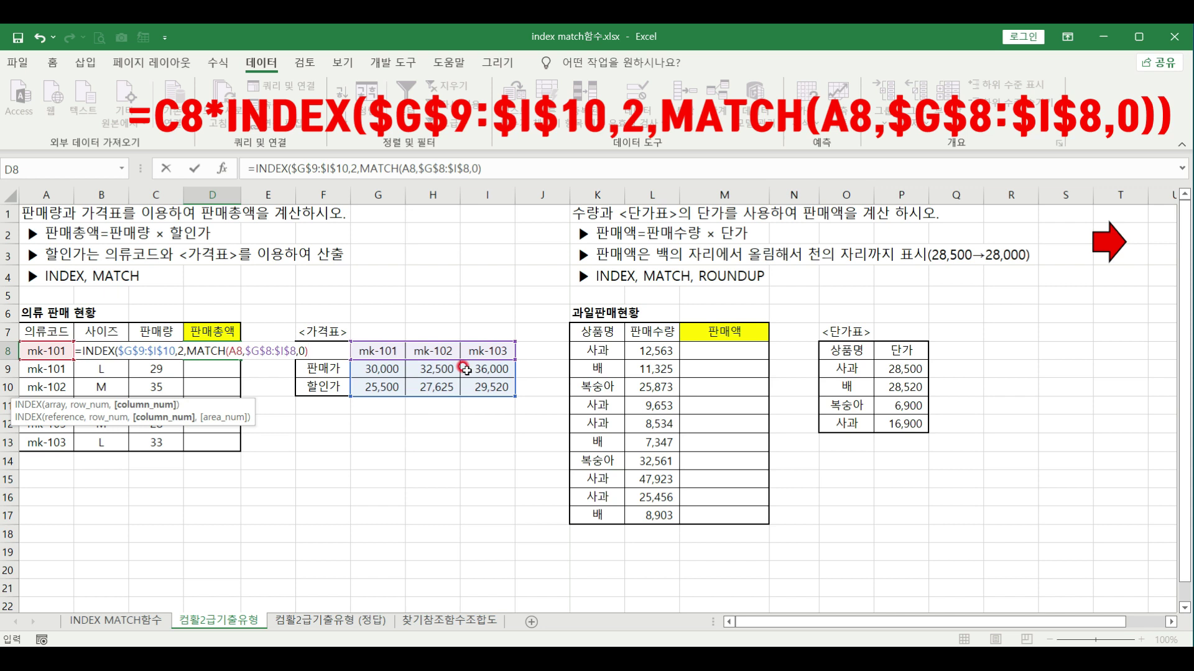
pyautogui.write(')')
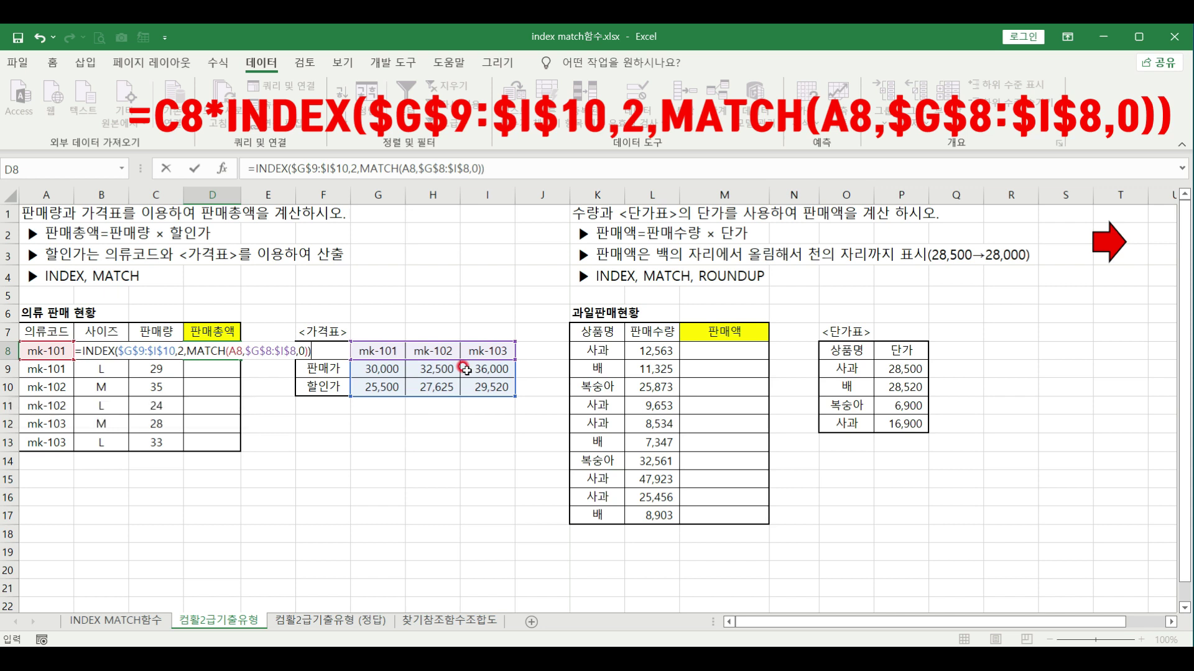
pyautogui.press('Return')
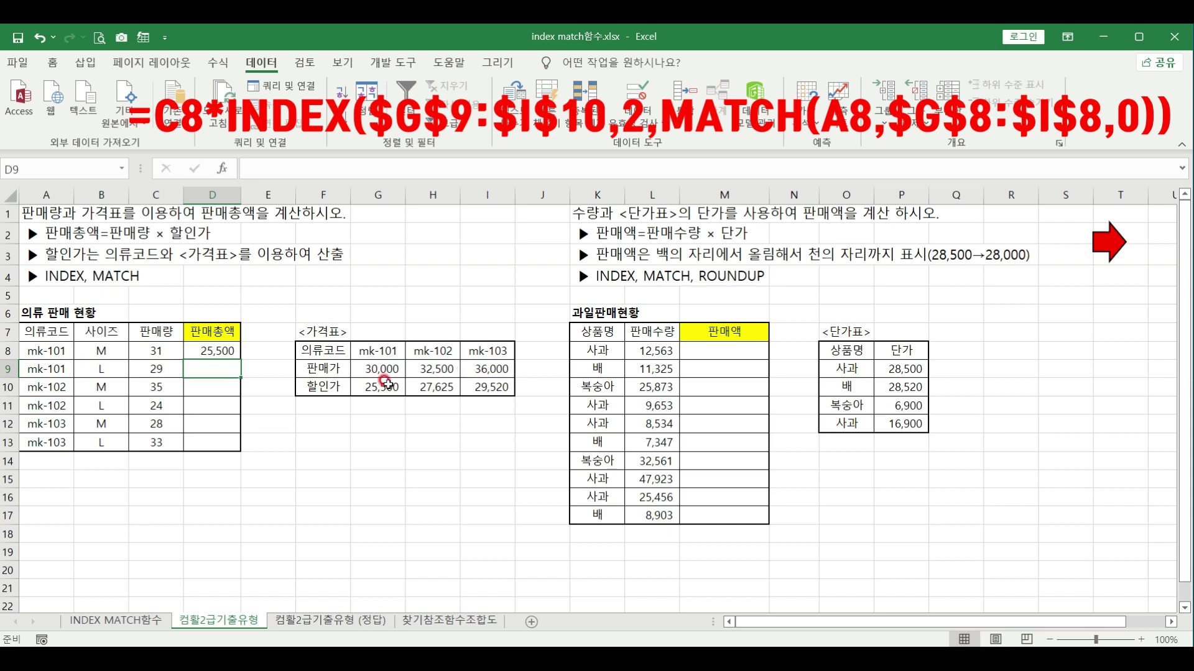
pyautogui.click(207, 351)
pyautogui.moveTo(240, 360); pyautogui.dragTo(240, 450)
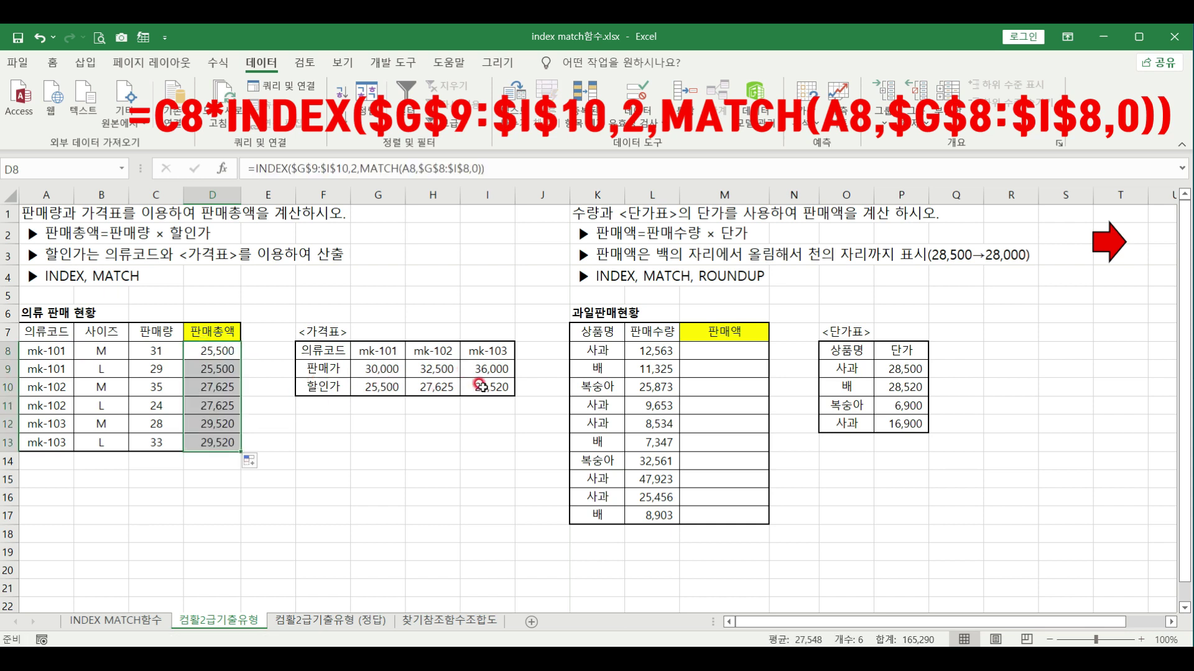
# Change the D8 formula to =C8*INDEX($G$9:$I$10,2,MATCH(A8,$G$8:$I$8,0)) and refill it down to D13
pyautogui.click(191, 346)
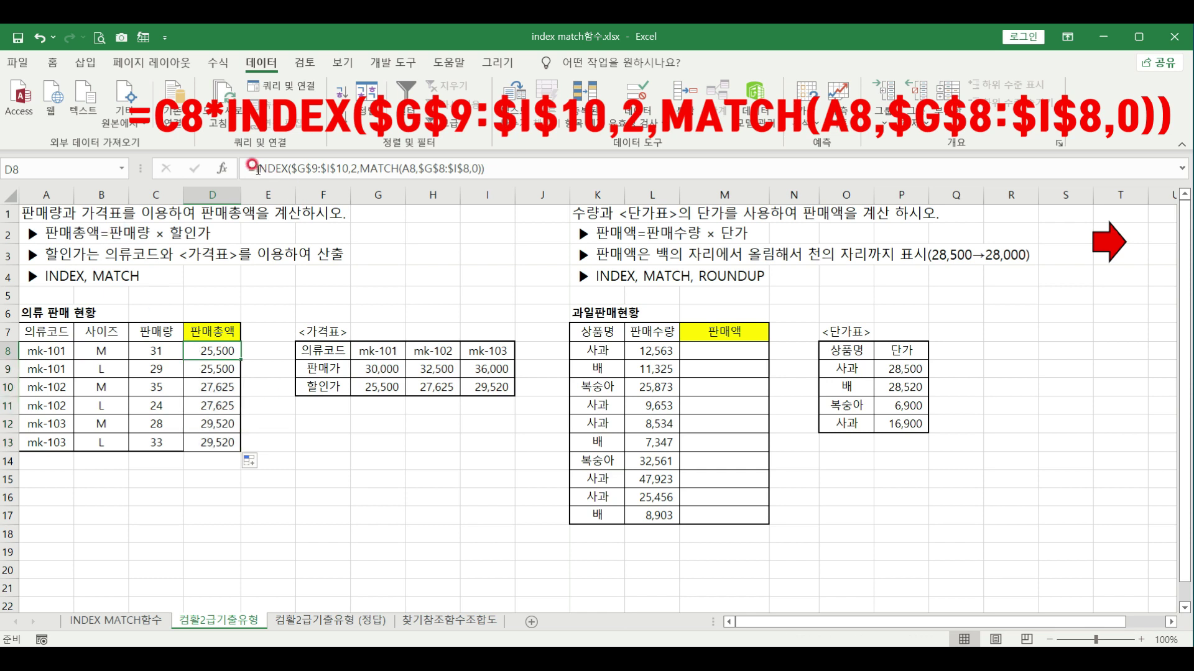
pyautogui.click(251, 167)
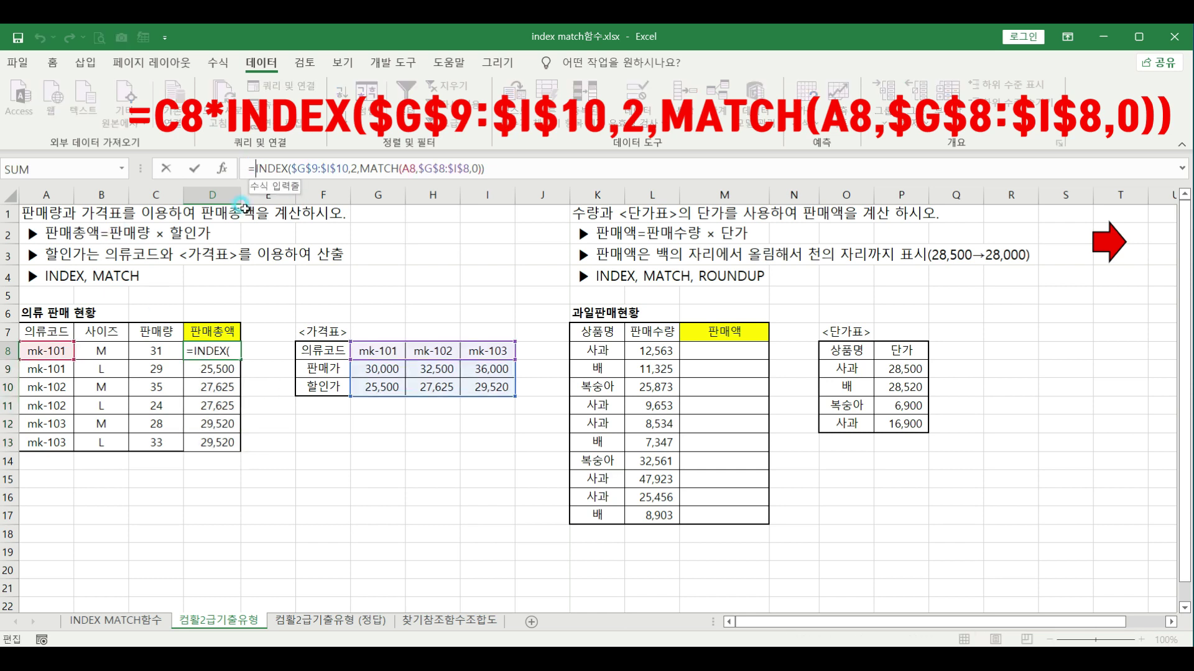
pyautogui.click(138, 349)
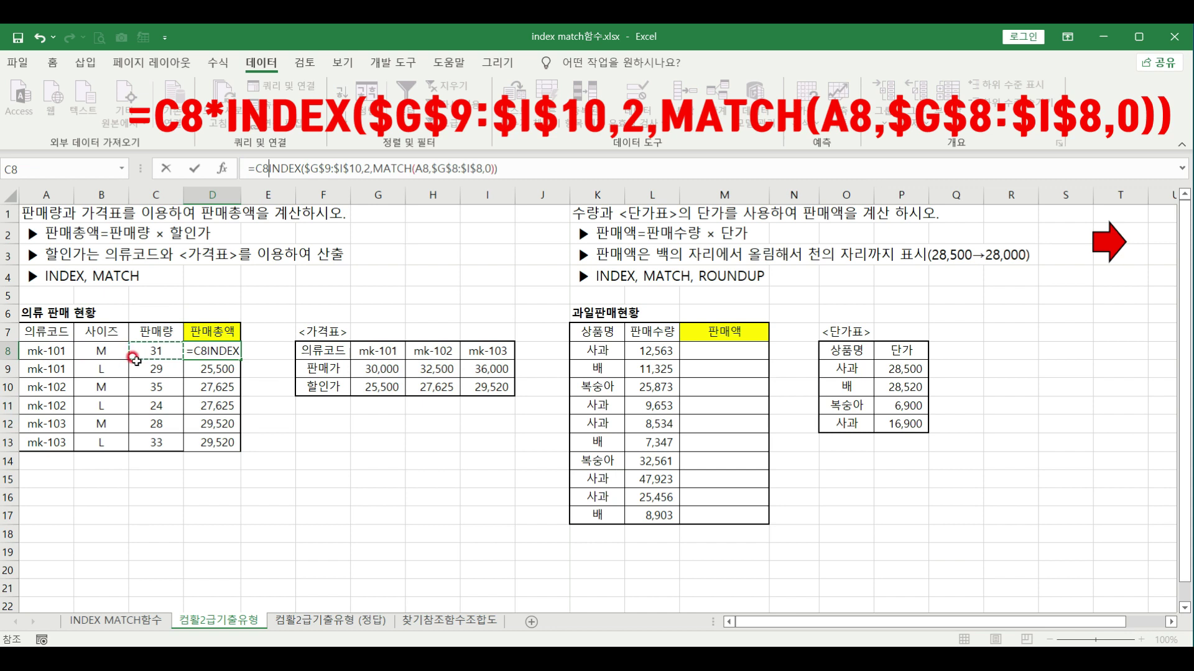
pyautogui.write('*')
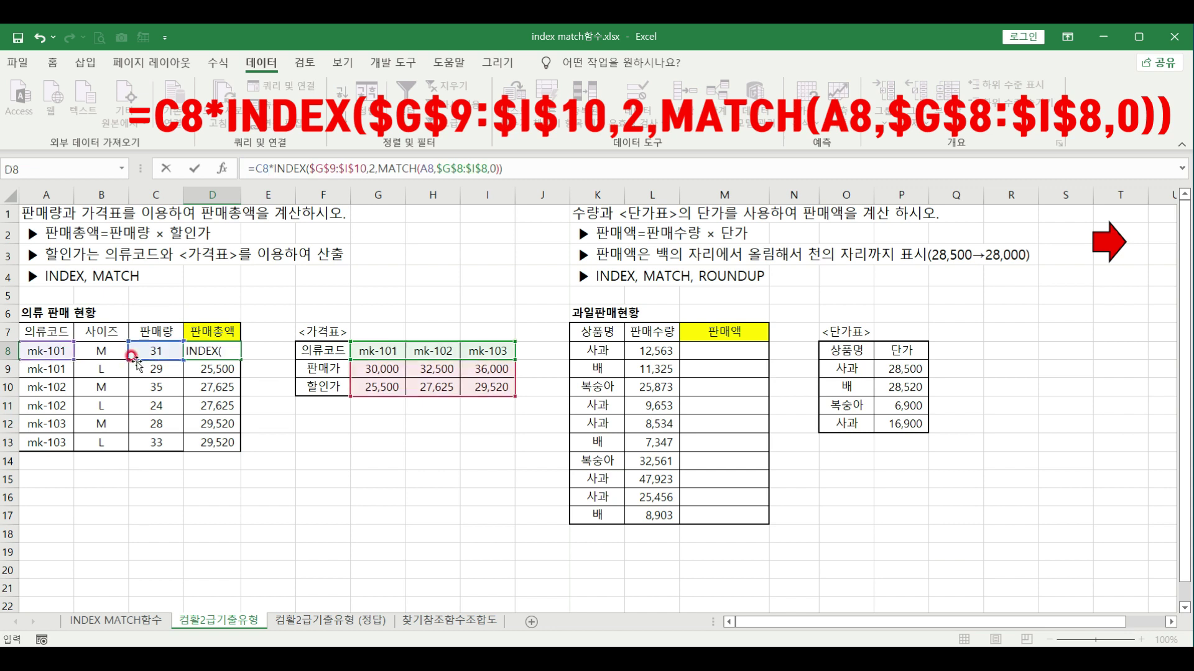
pyautogui.press('Return')
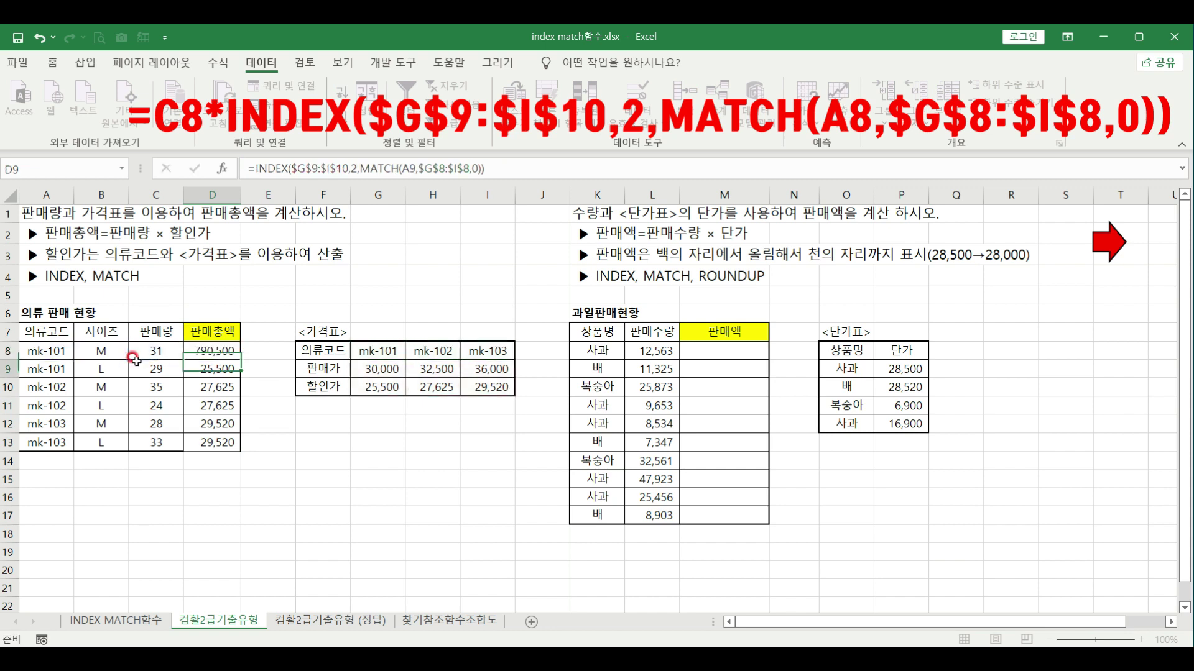
pyautogui.click(229, 352)
pyautogui.moveTo(239, 359); pyautogui.dragTo(224, 444)
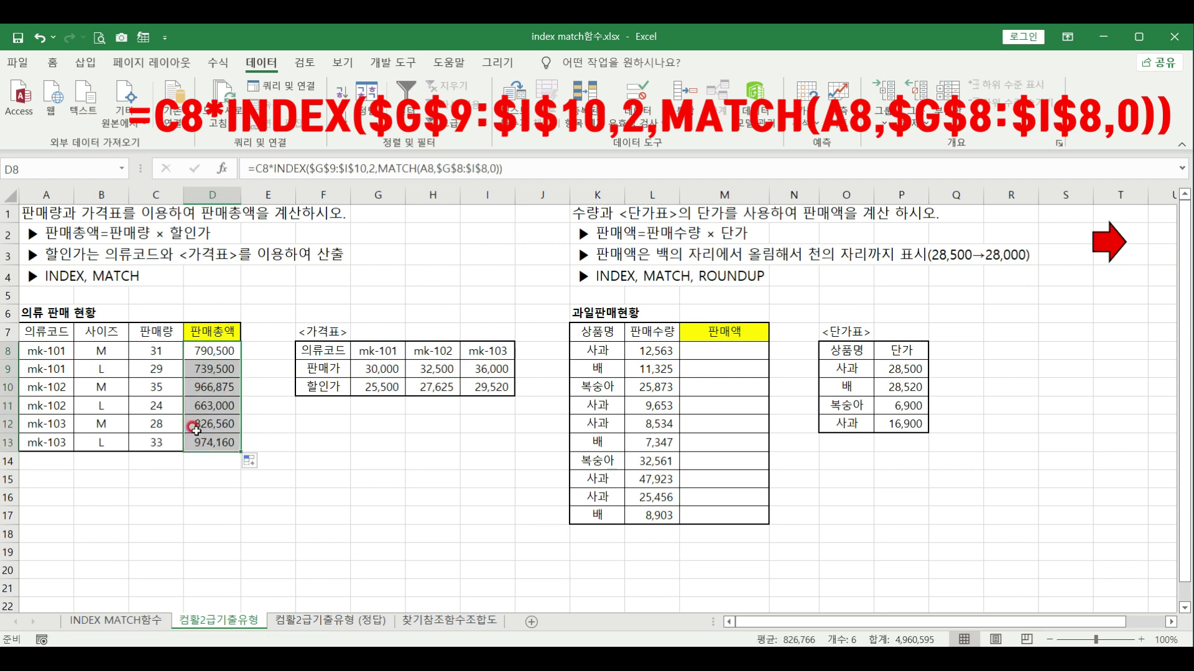
pyautogui.click(210, 386)
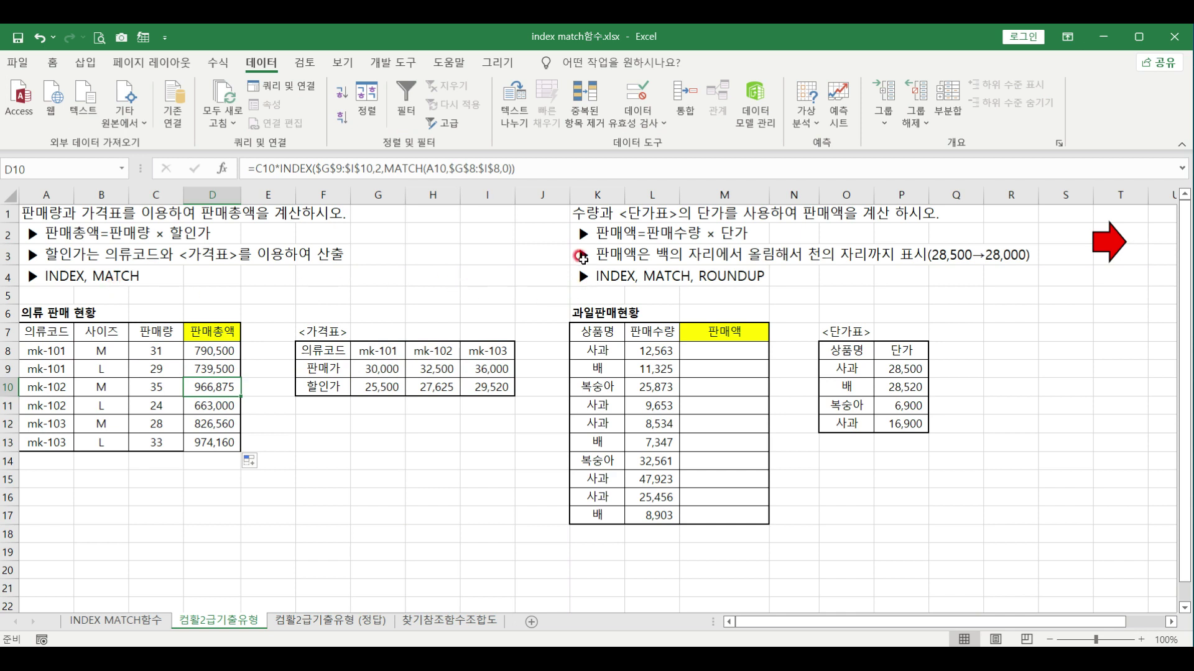
# Review the 판매액 instructions in K1:K4, including the rounding rule and the required functions
pyautogui.click(574, 213)
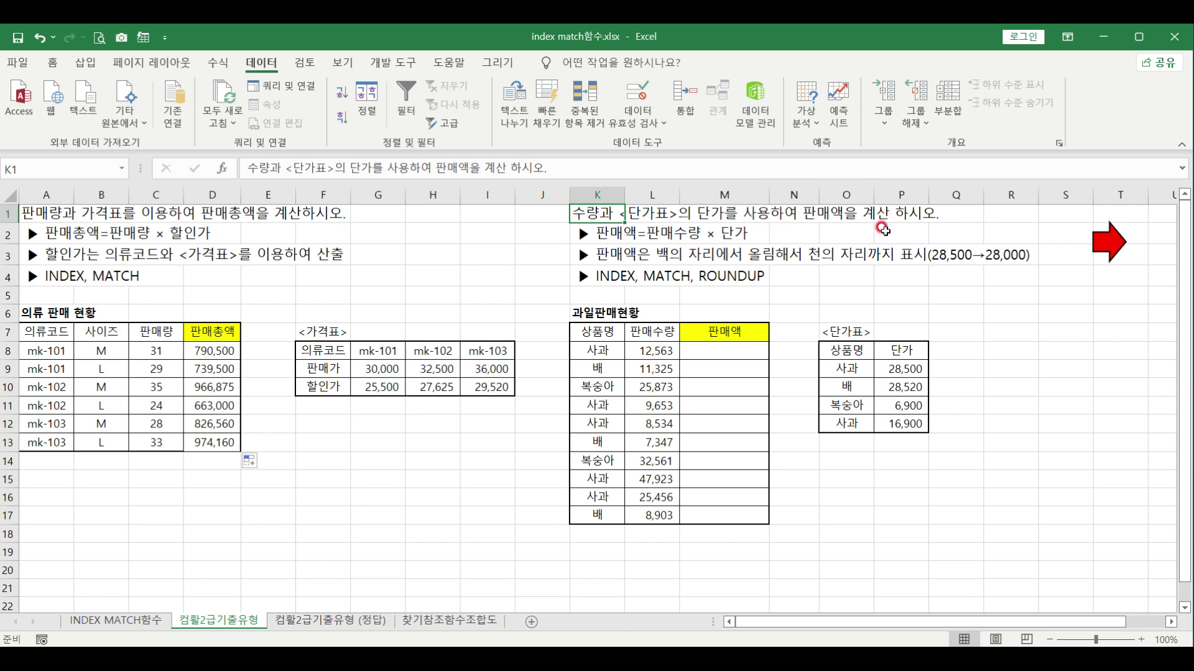
pyautogui.click(601, 242)
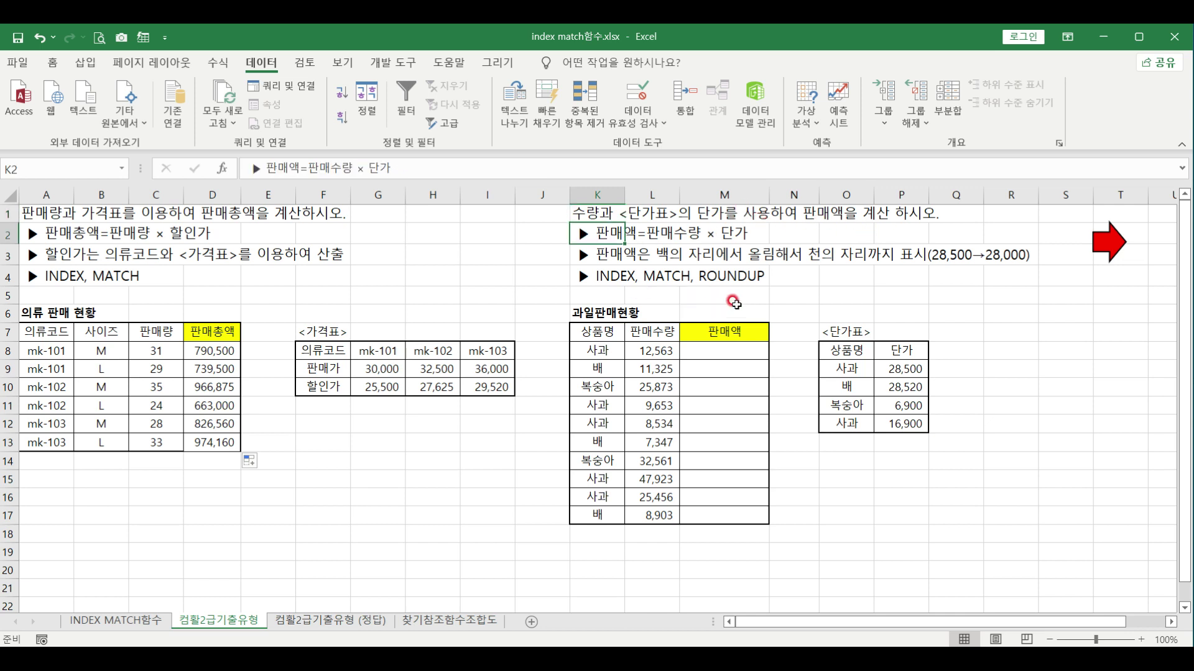
pyautogui.click(594, 256)
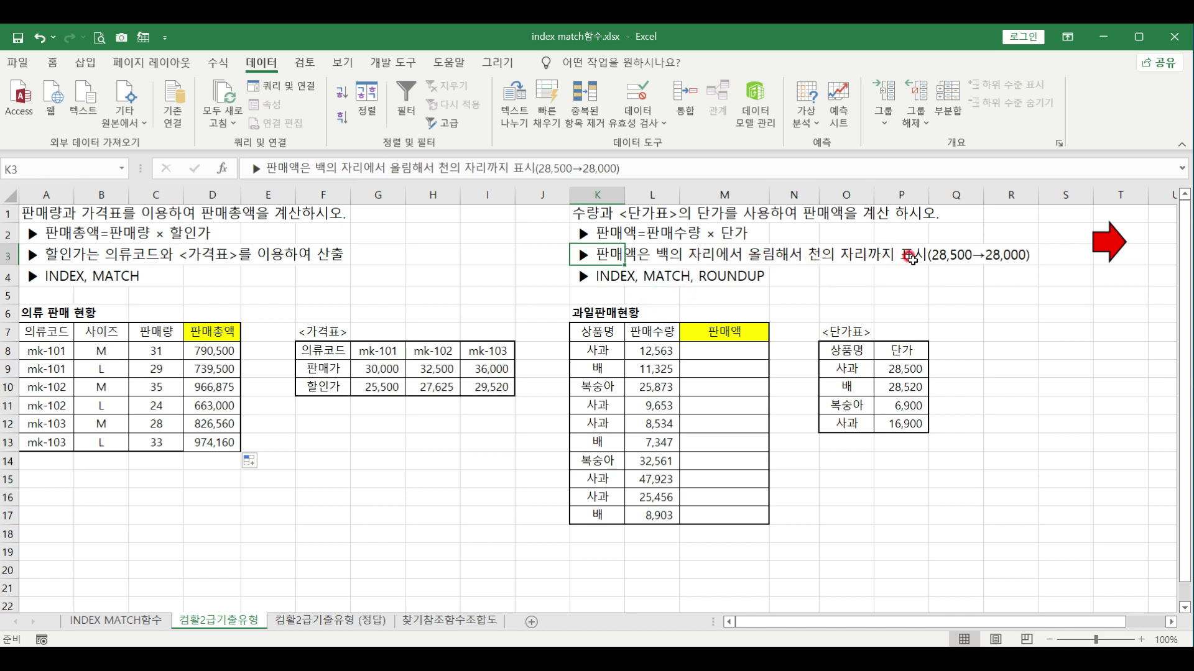
pyautogui.click(596, 283)
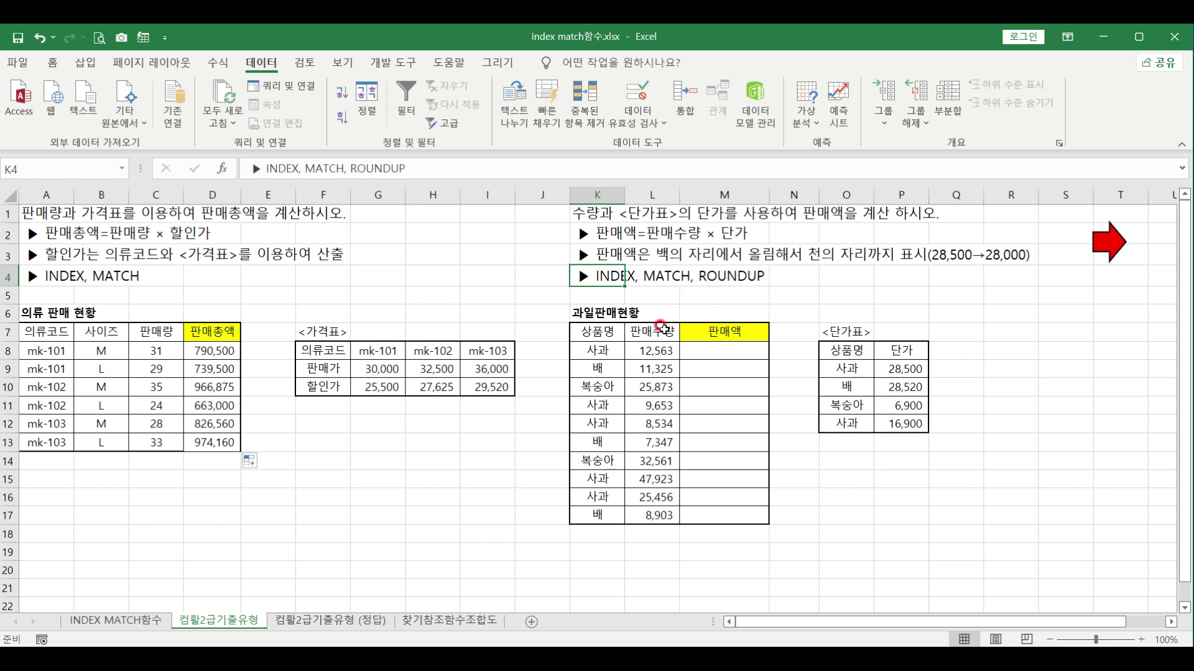
# Start an INDEX formula in the 판매액 cell M8 with the absolute array $P$9:$P$12
pyautogui.click(702, 352)
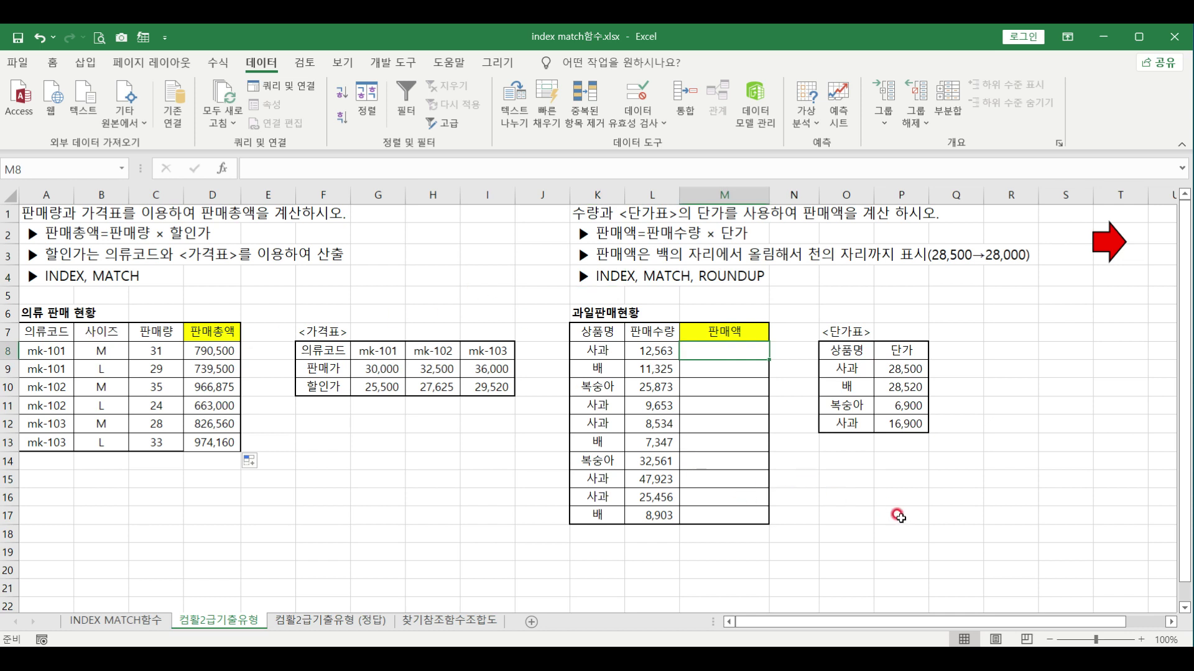
pyautogui.write('=')
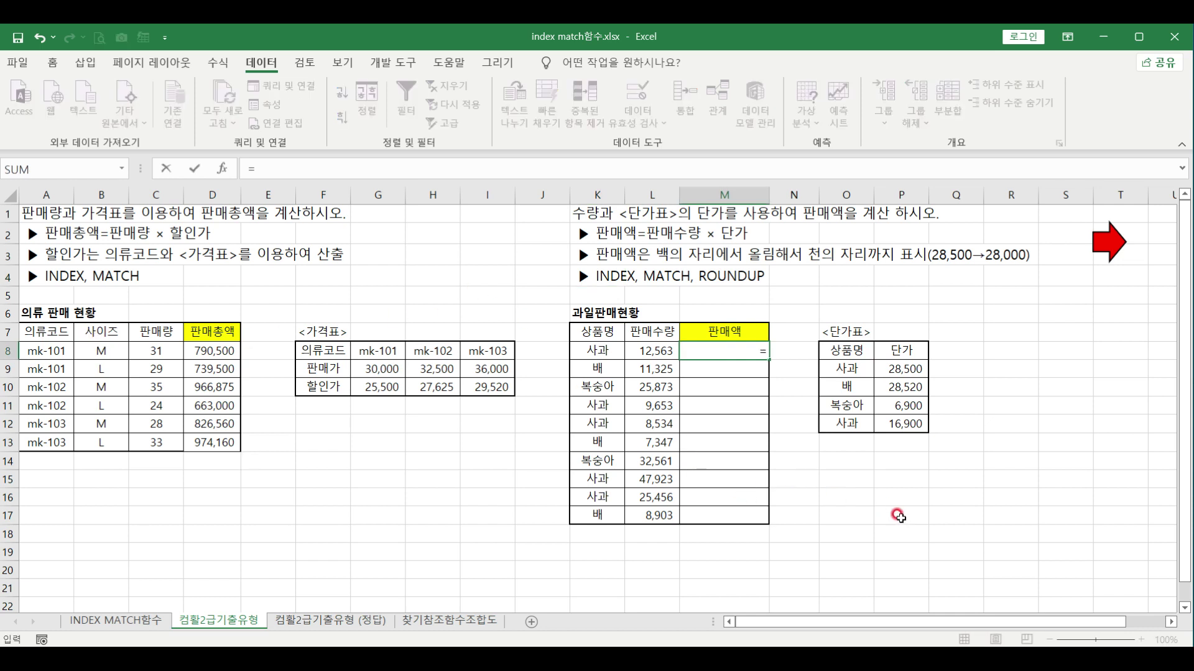
pyautogui.write('in')
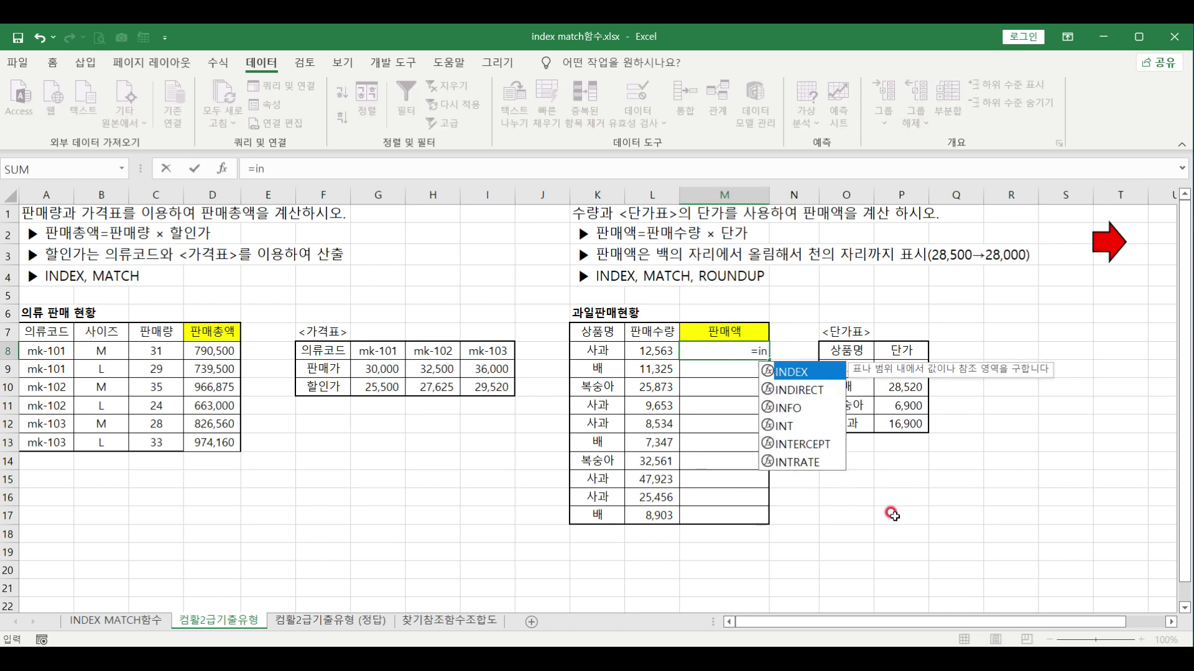
pyautogui.doubleClick(790, 372)
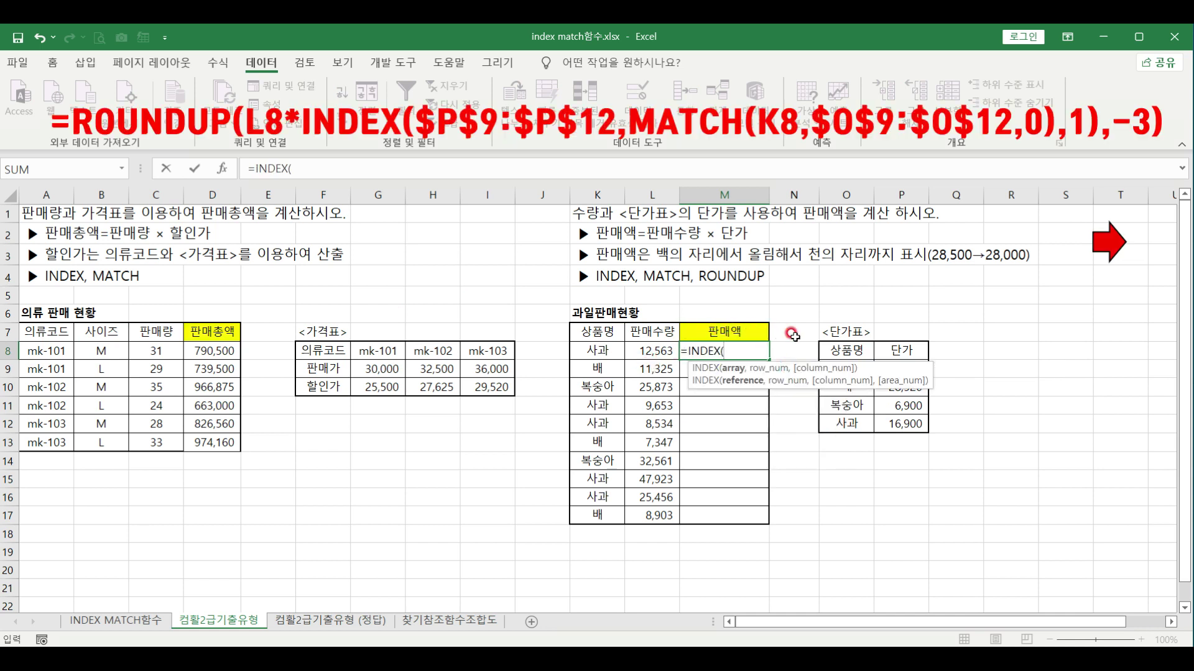
pyautogui.click(907, 352)
pyautogui.press('Down')
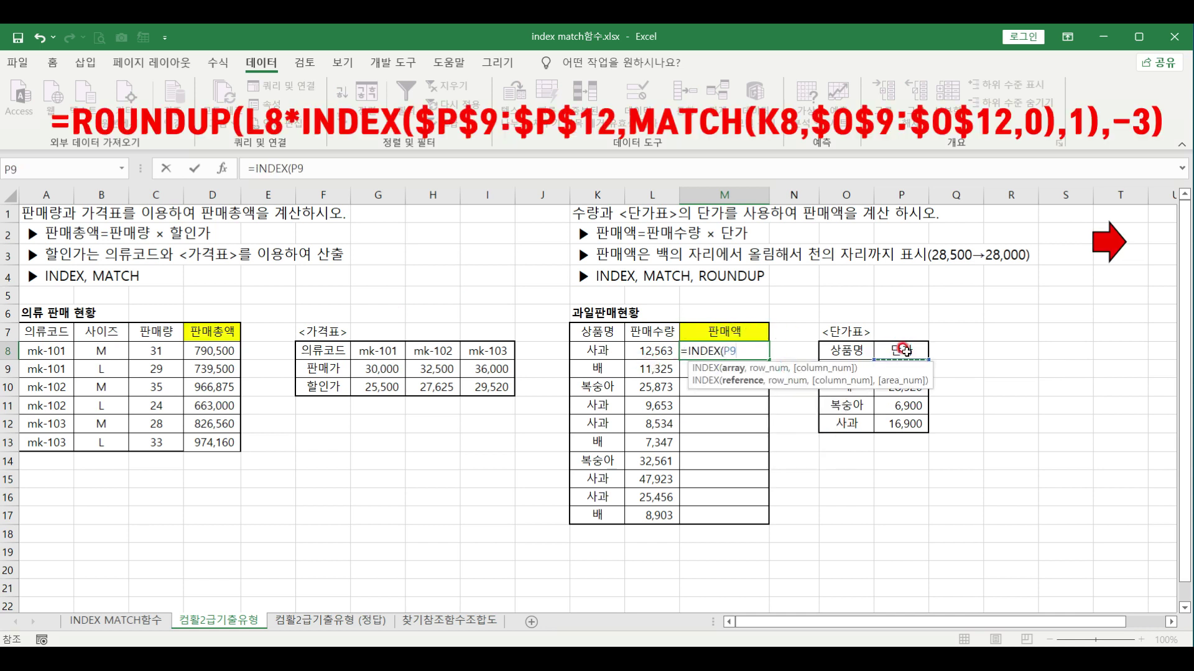
pyautogui.hotkey('shift', 'Down')
pyautogui.hotkey('shift', 'Down')
pyautogui.hotkey('shift', 'Down')
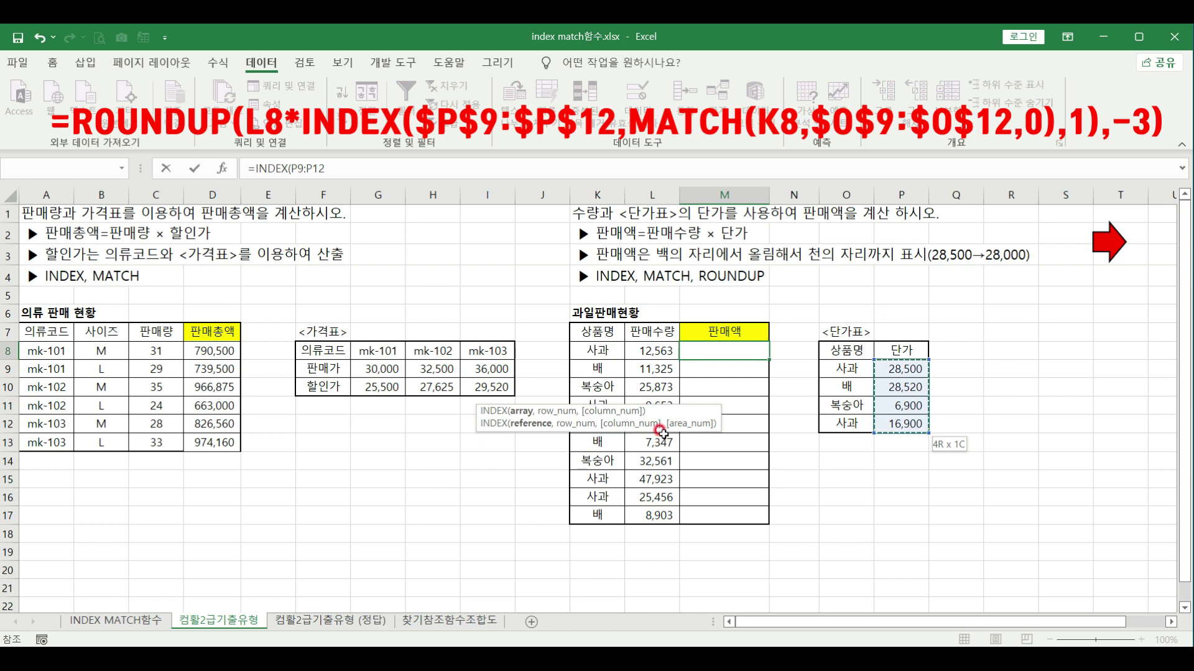
pyautogui.press('F4')
pyautogui.write(',')
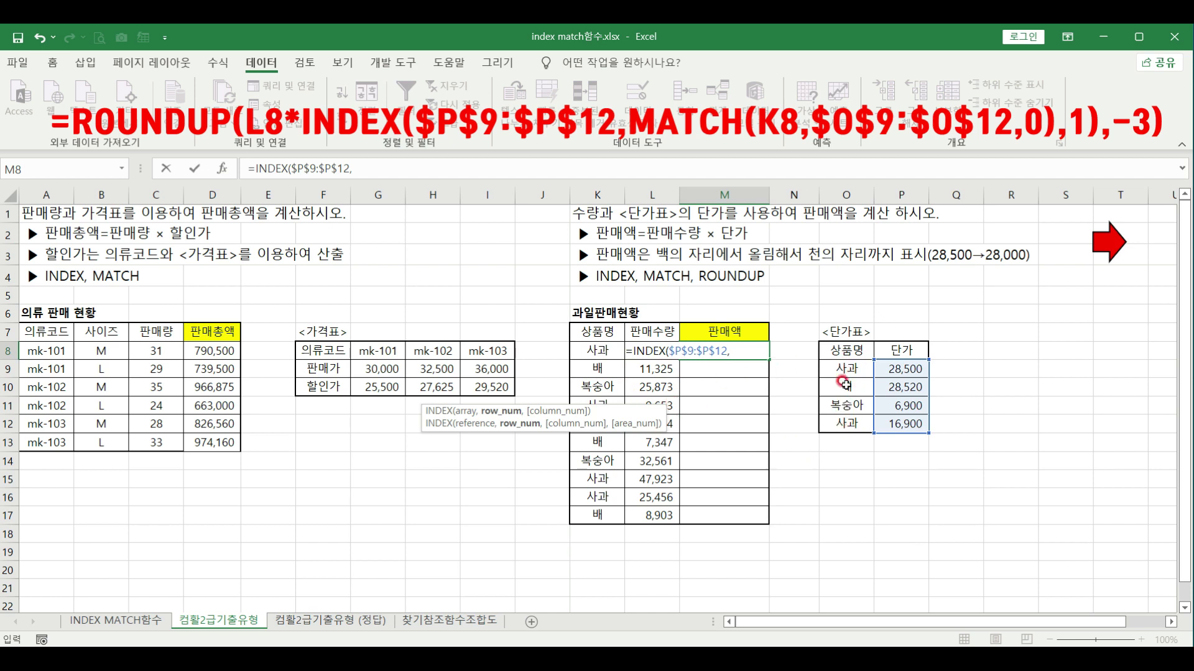
# Add MATCH(K8,$O$9:$O$12,0) as the row number of the INDEX formula in M8
pyautogui.write('m')
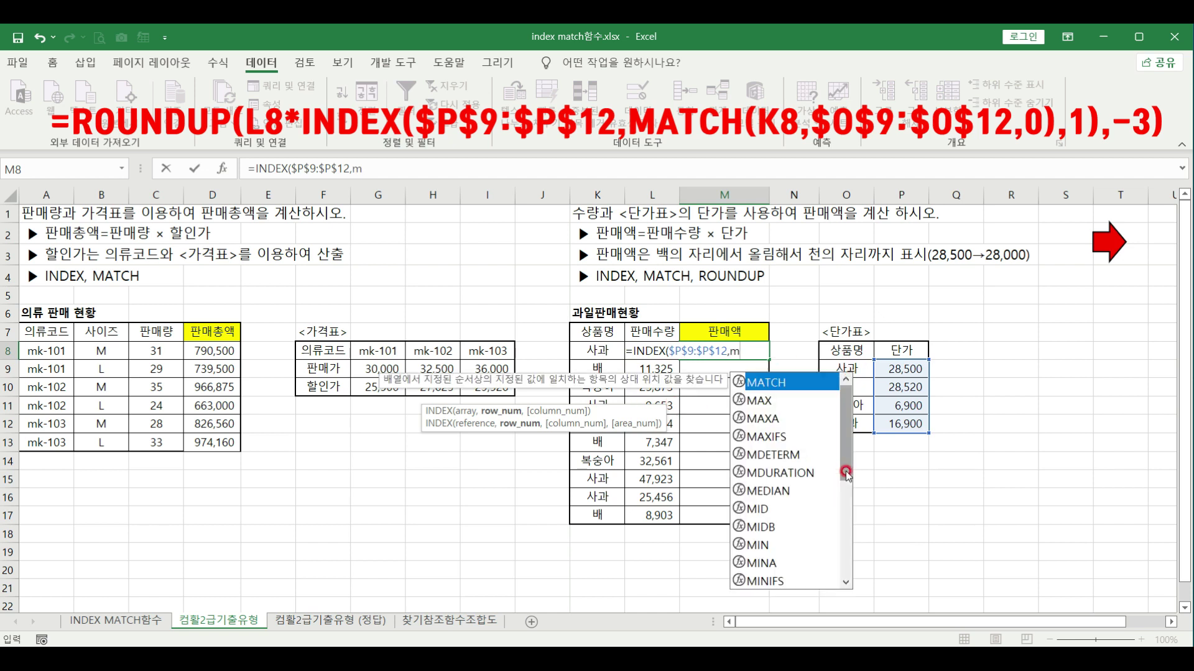
pyautogui.doubleClick(767, 382)
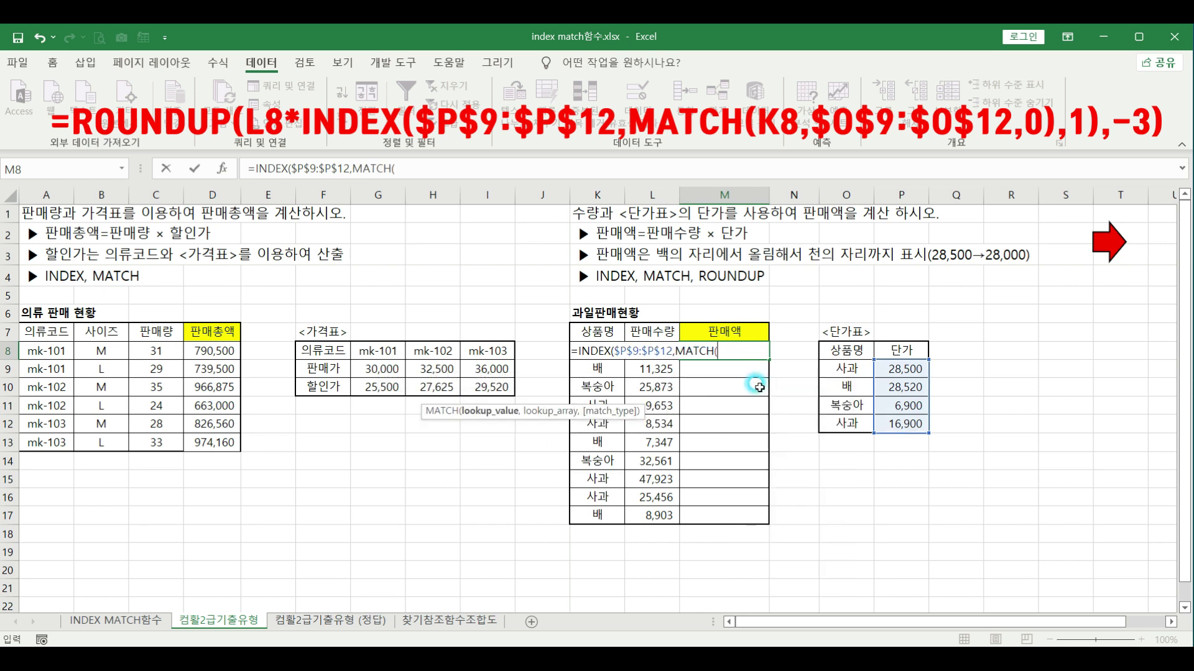
pyautogui.click(598, 345)
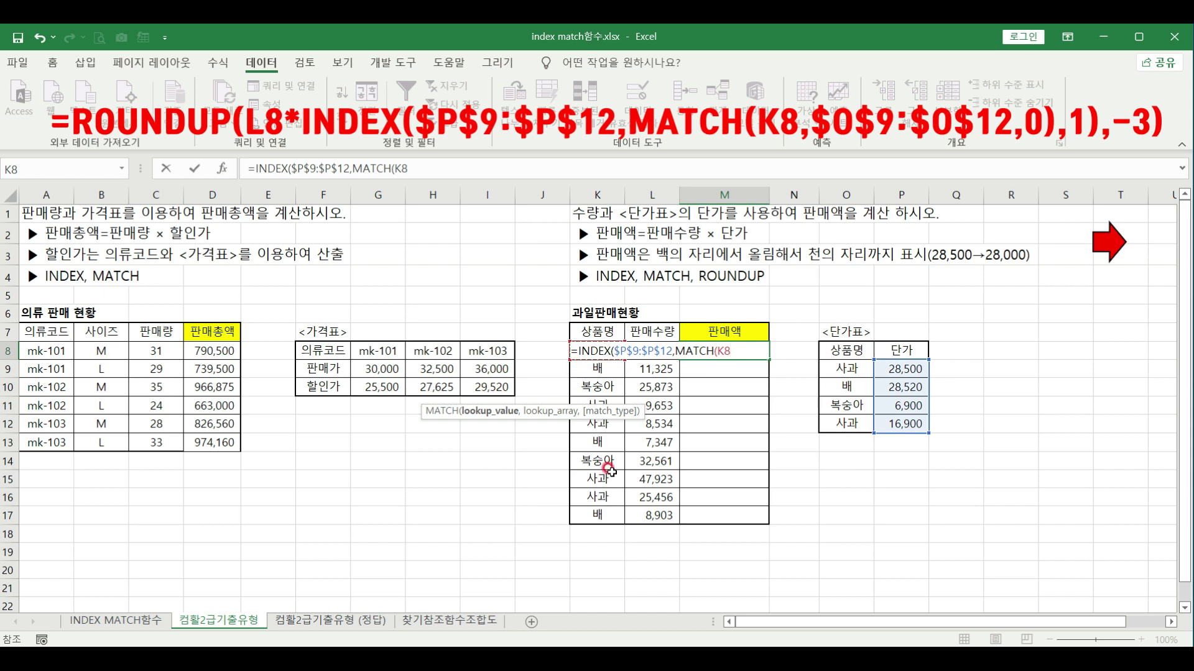
pyautogui.write(',')
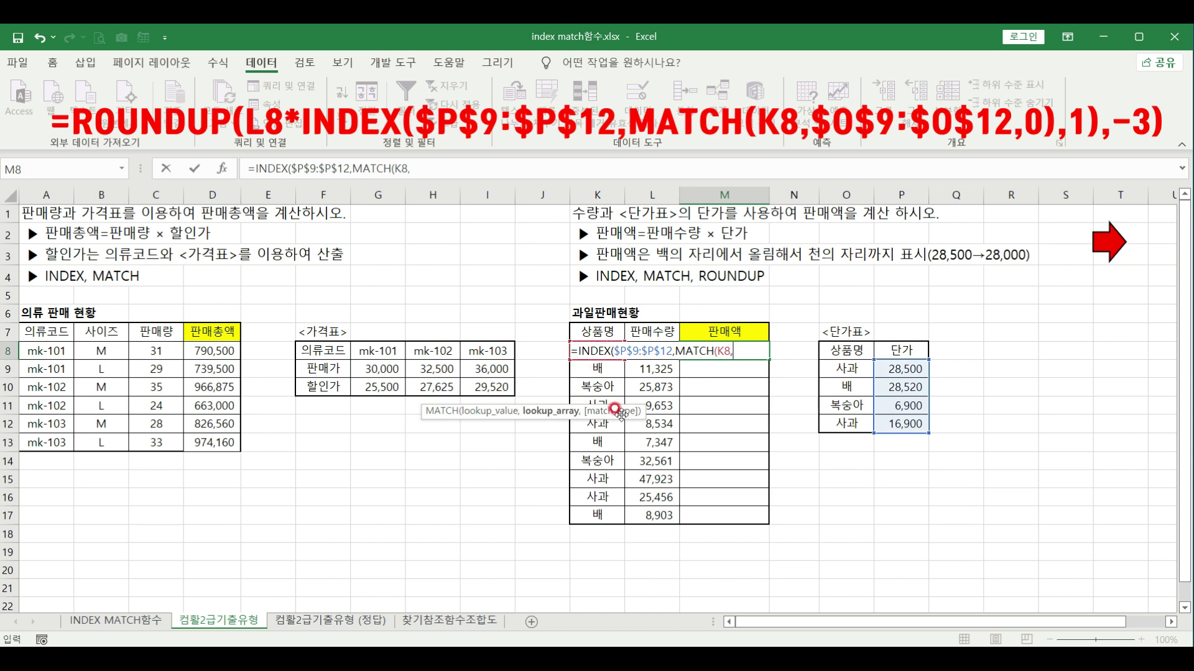
pyautogui.moveTo(844, 368); pyautogui.dragTo(845, 419)
pyautogui.press('F4')
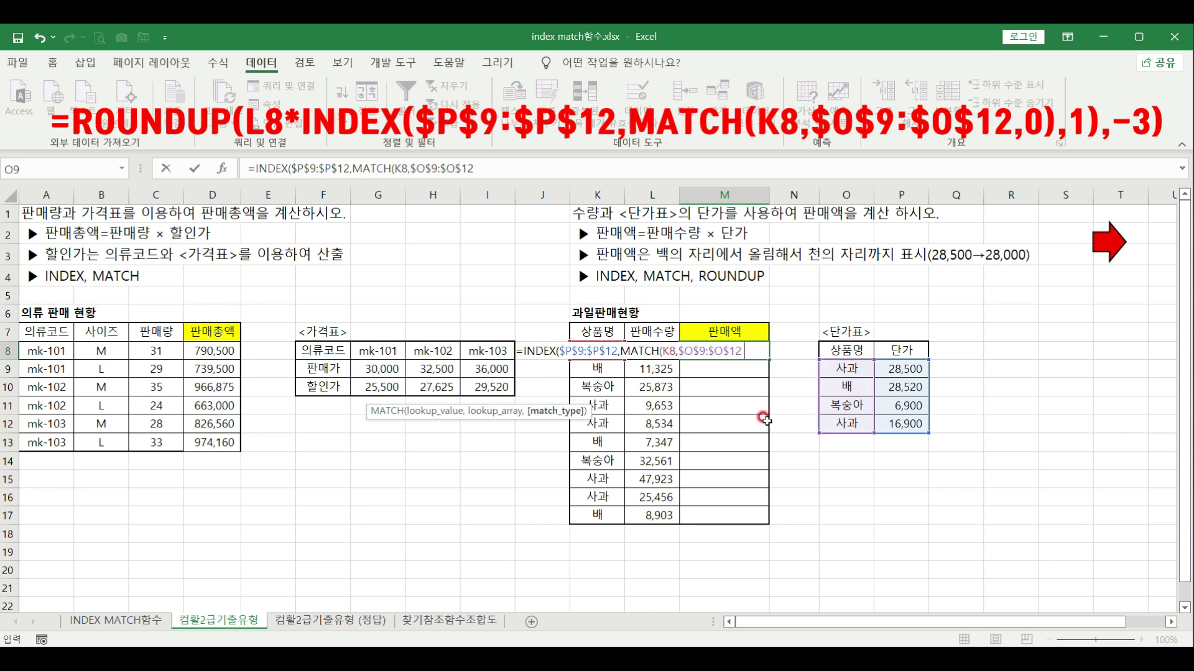
pyautogui.write(',')
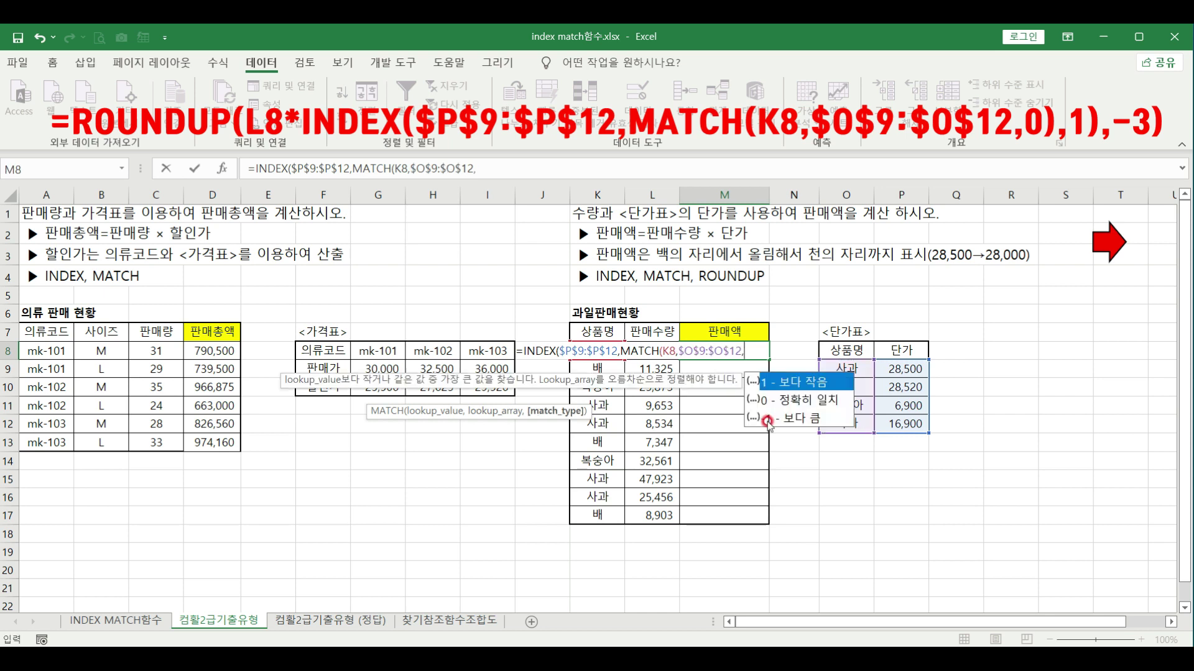
pyautogui.write('0)')
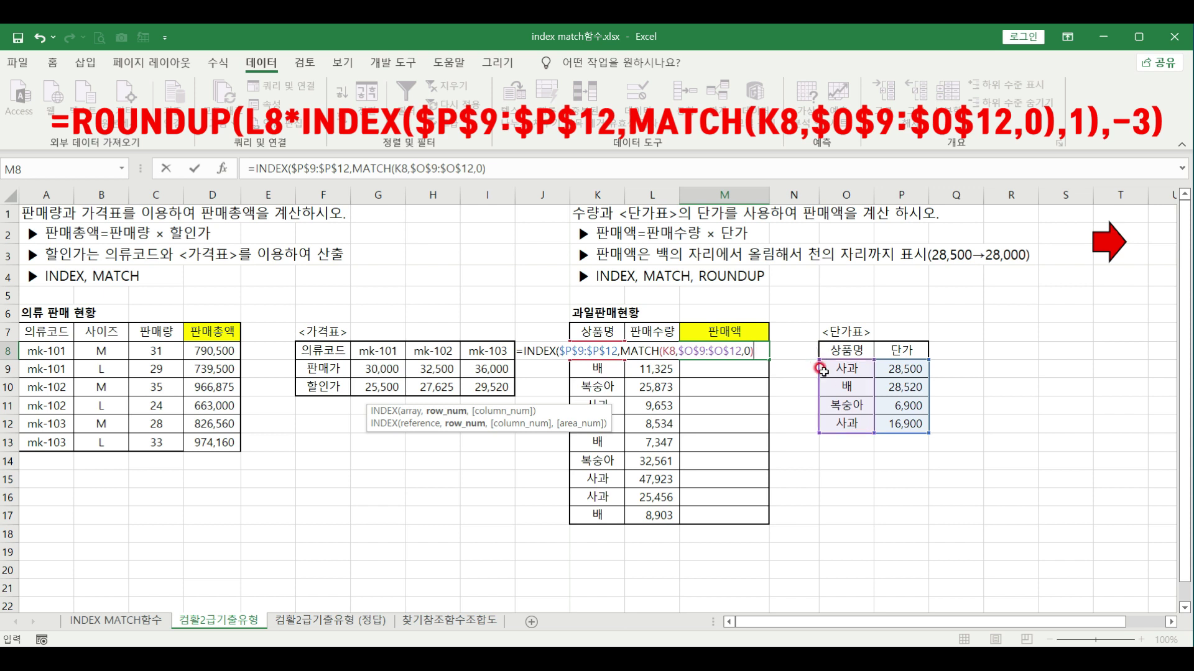
# Complete the M8 INDEX formula with column number 1, and fill it down to M17
pyautogui.write(',')
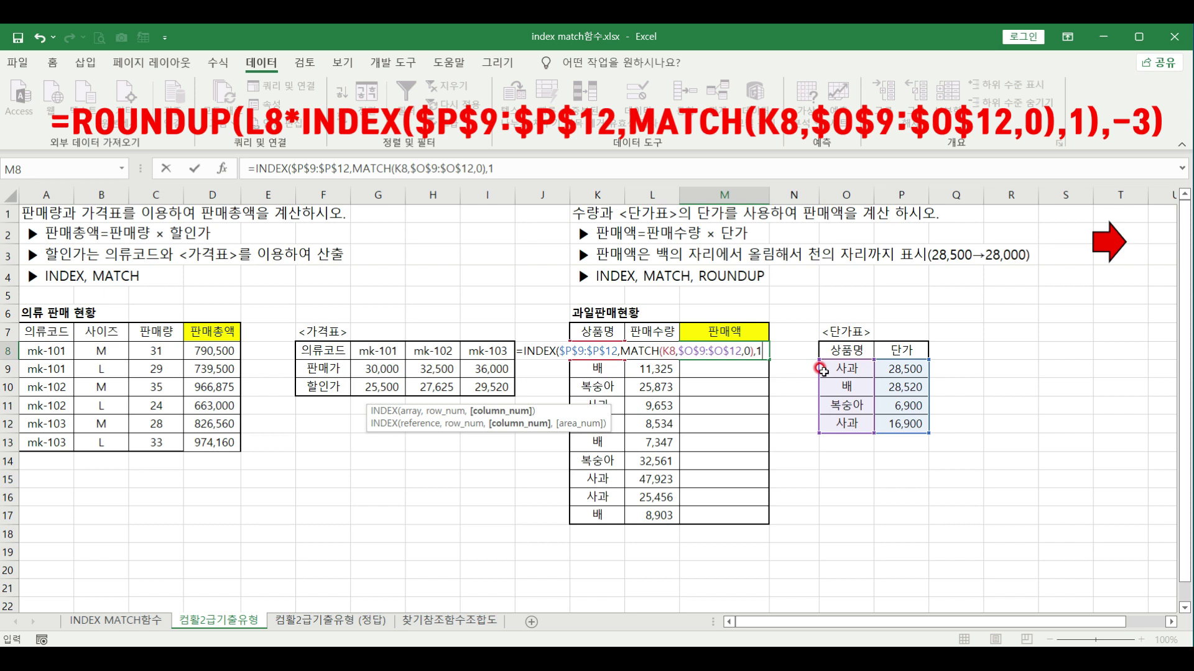
pyautogui.write('1)')
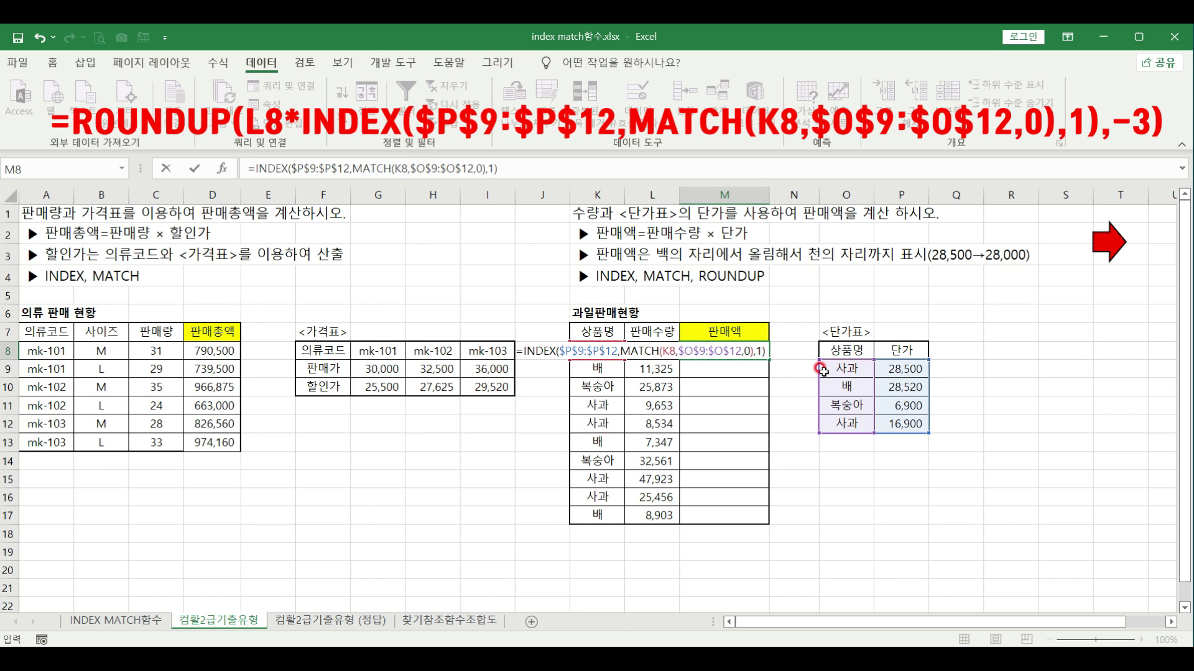
pyautogui.press('Return')
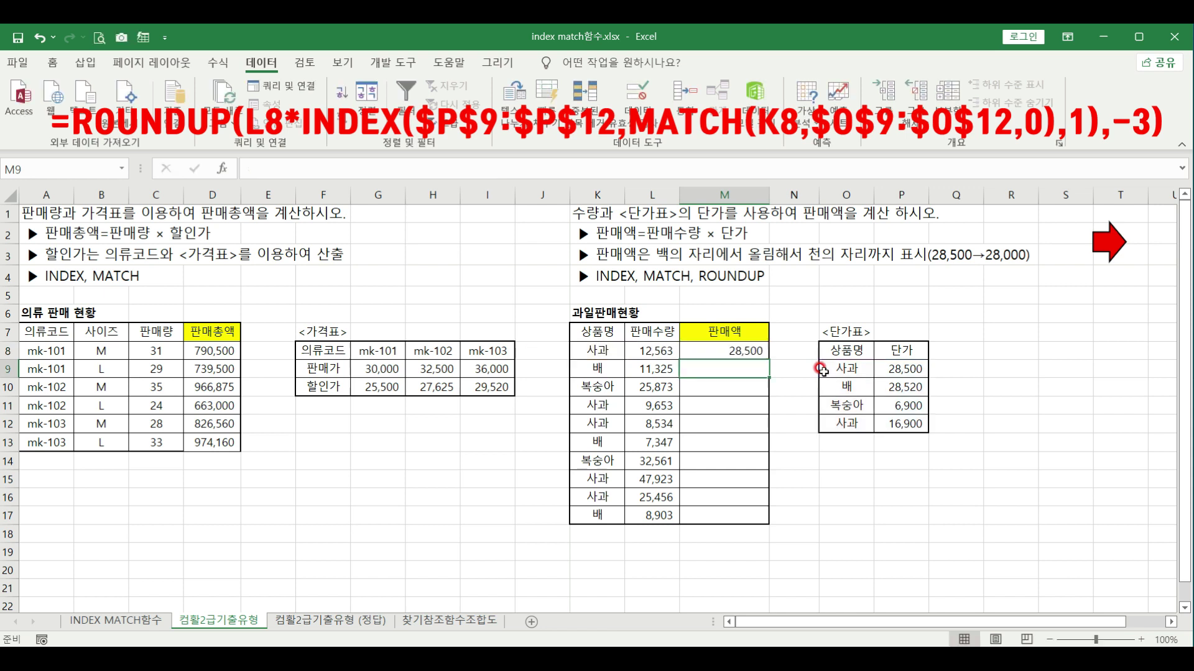
pyautogui.click(741, 350)
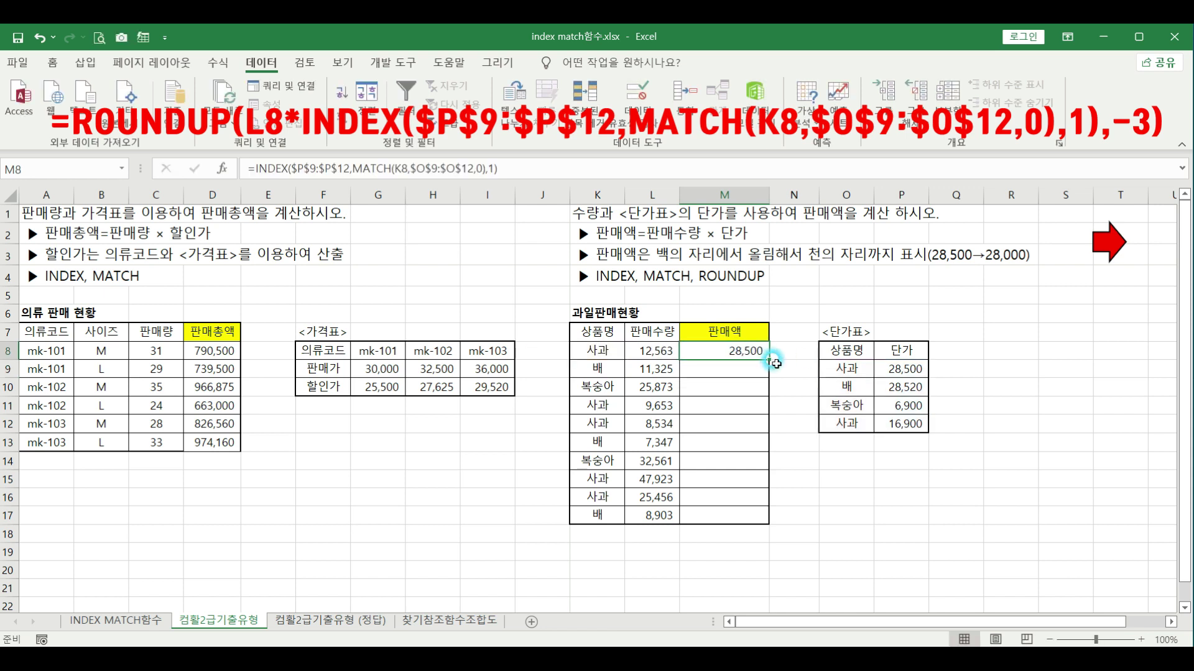
pyautogui.moveTo(769, 359); pyautogui.dragTo(749, 517)
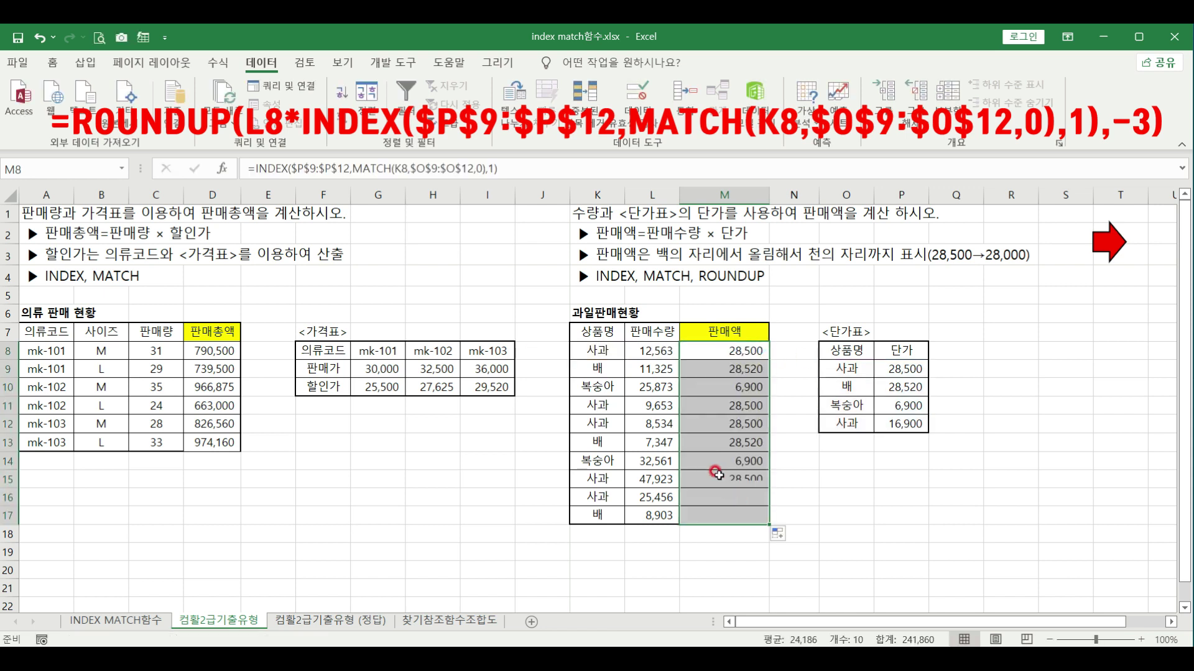
# Change the M8 formula to =L8*INDEX($P$9:$P$12,MATCH(K8,$O$9:$O$12,0),1) and refill it down to M17
pyautogui.click(721, 353)
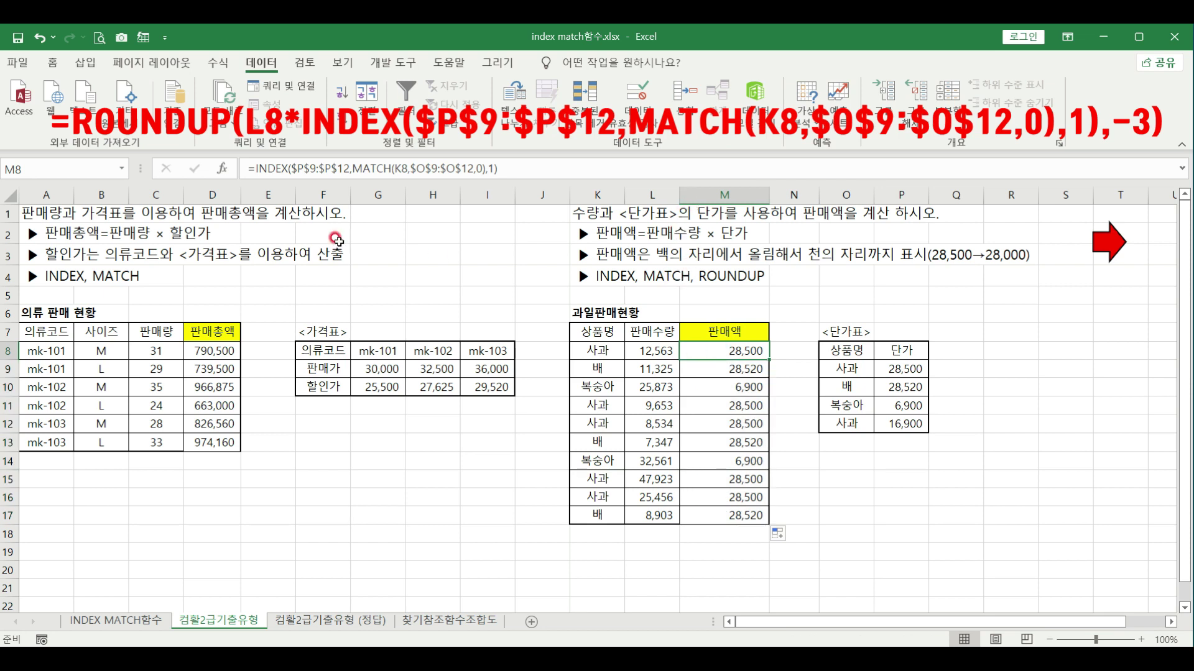
pyautogui.click(255, 168)
pyautogui.click(247, 169)
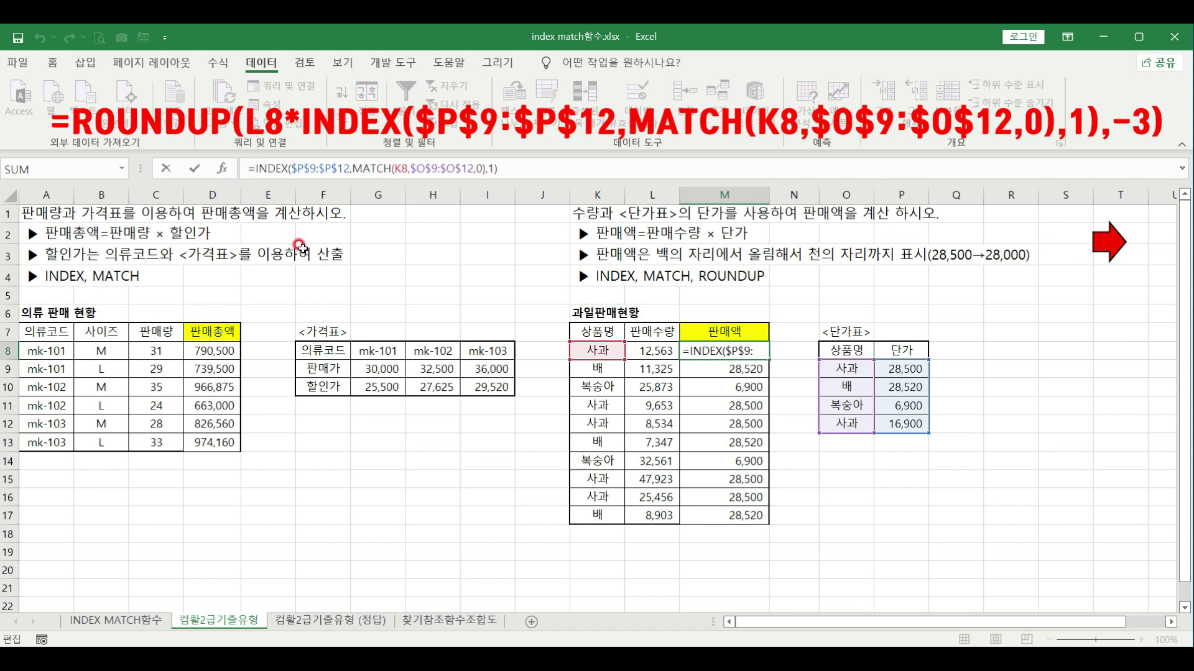
pyautogui.click(649, 352)
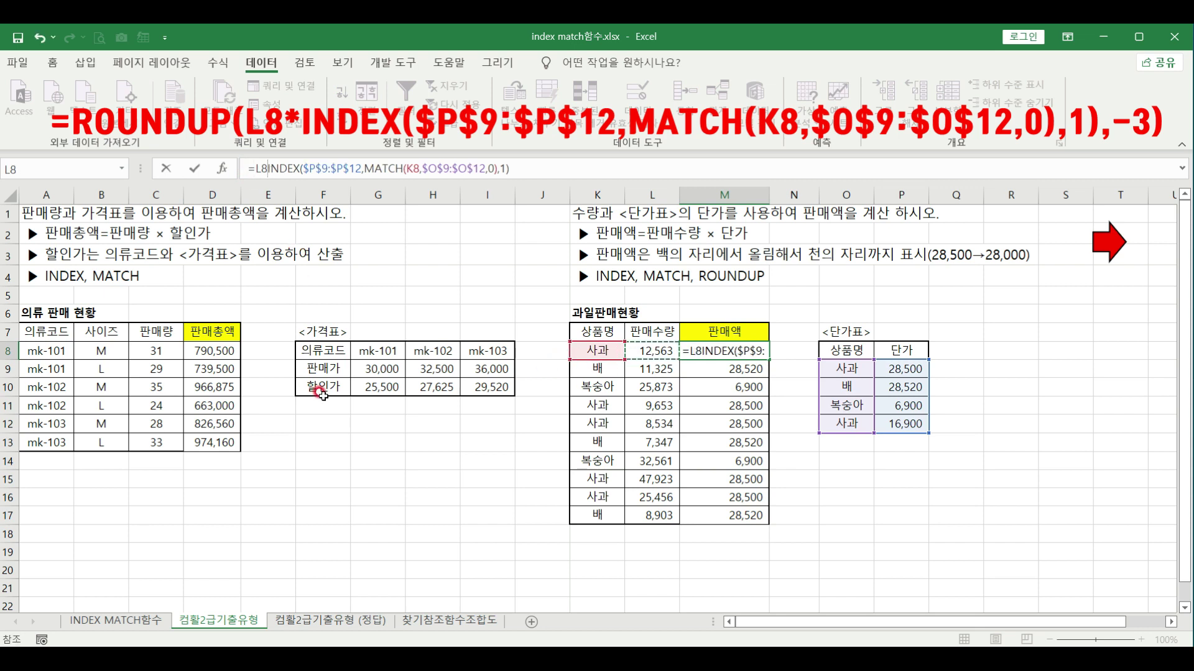
pyautogui.write('*')
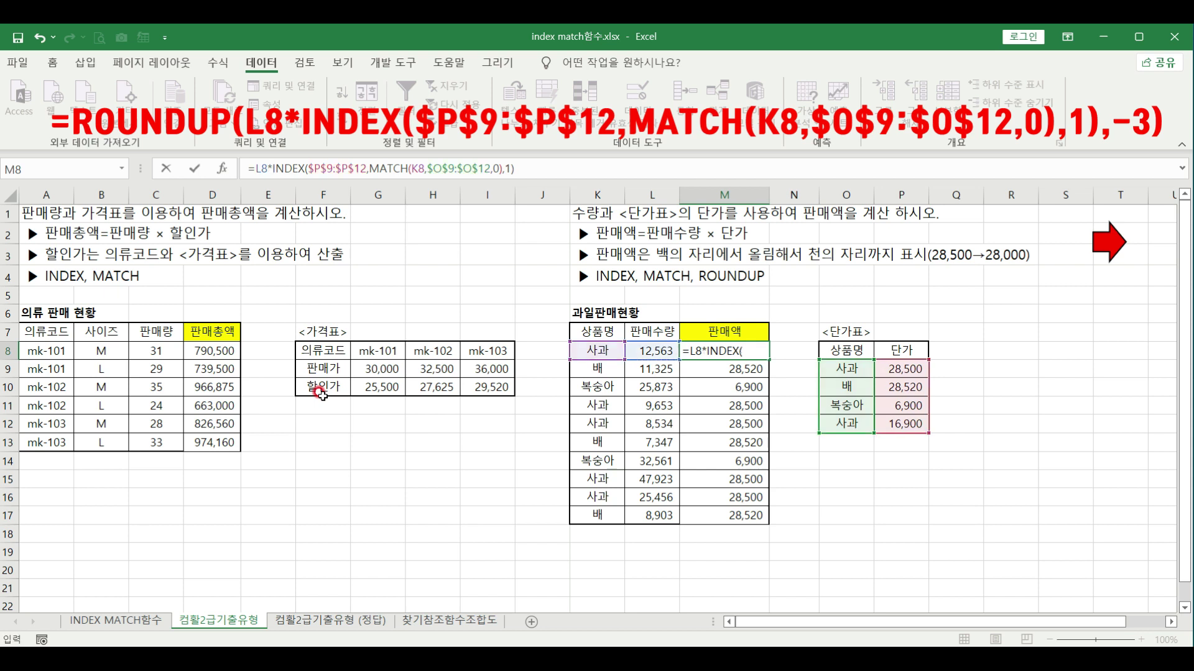
pyautogui.press('Return')
pyautogui.click(753, 352)
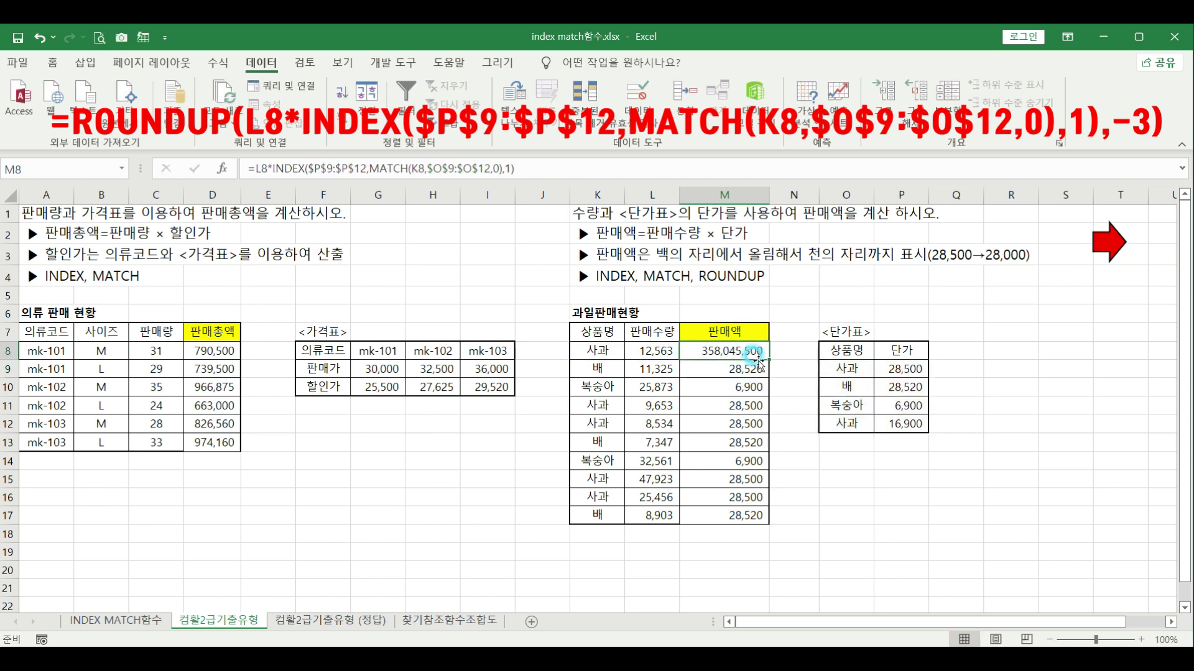
pyautogui.moveTo(757, 361); pyautogui.dragTo(749, 519)
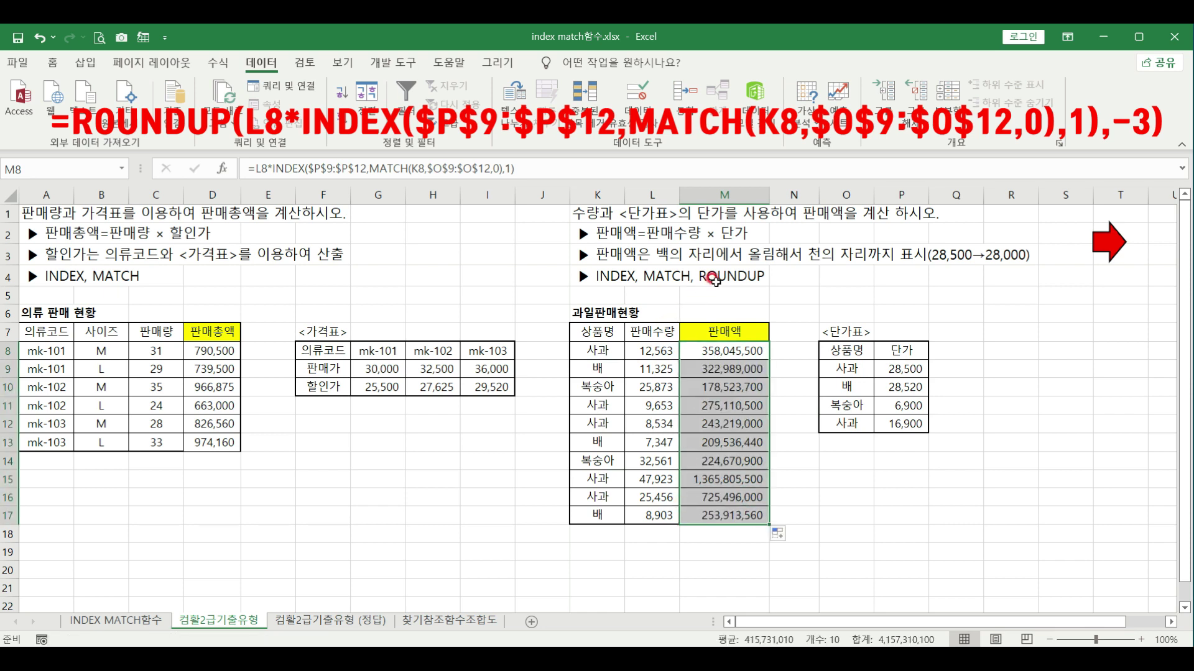
# Review the ROUND, ROUNDUP and ROUNDDOWN syntax and the digit-position diagram on the 컴활2급기출유형 (정답) sheet
pyautogui.click(345, 621)
pyautogui.click(842, 463)
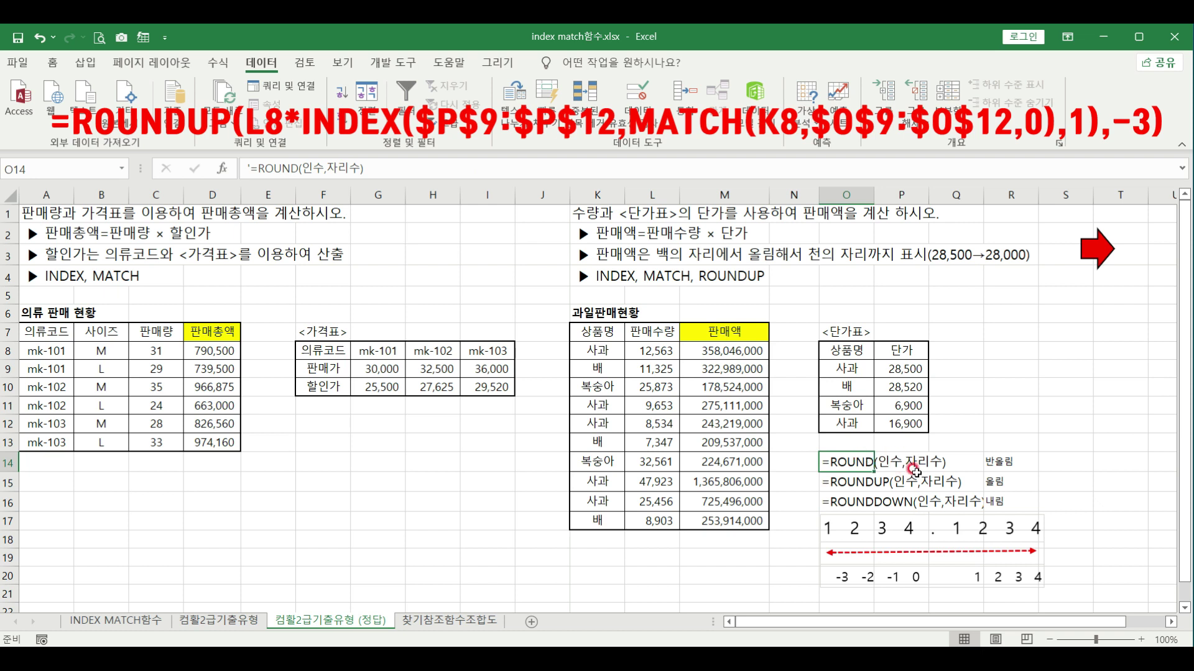
pyautogui.click(993, 463)
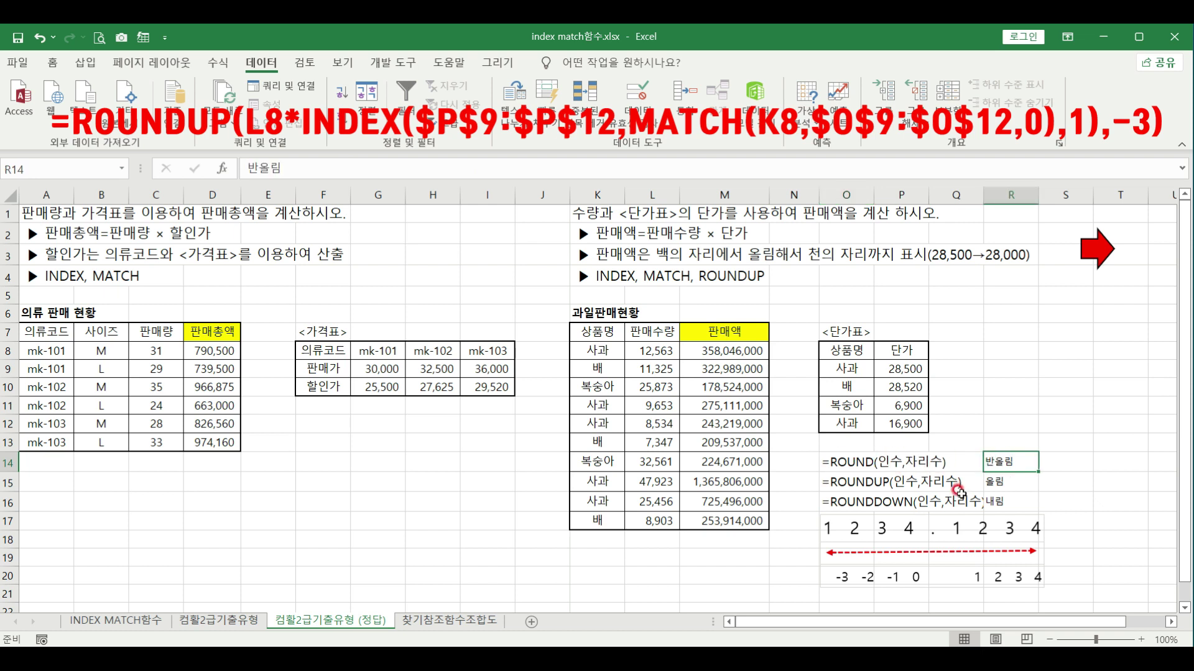
pyautogui.click(988, 480)
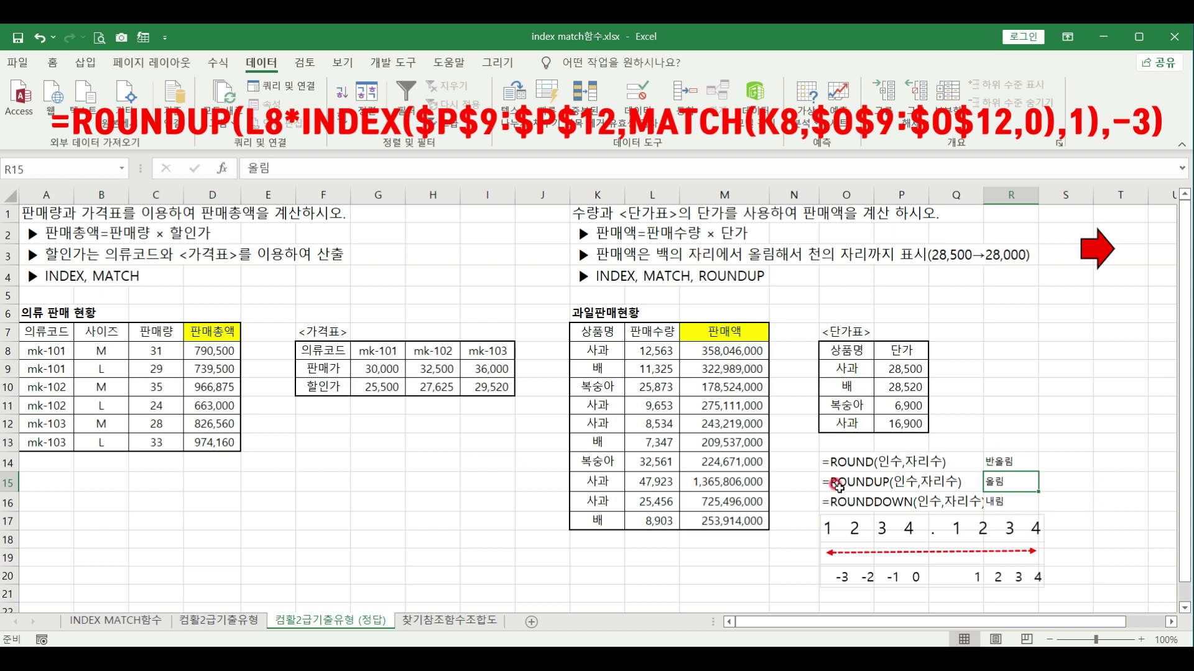
pyautogui.click(990, 501)
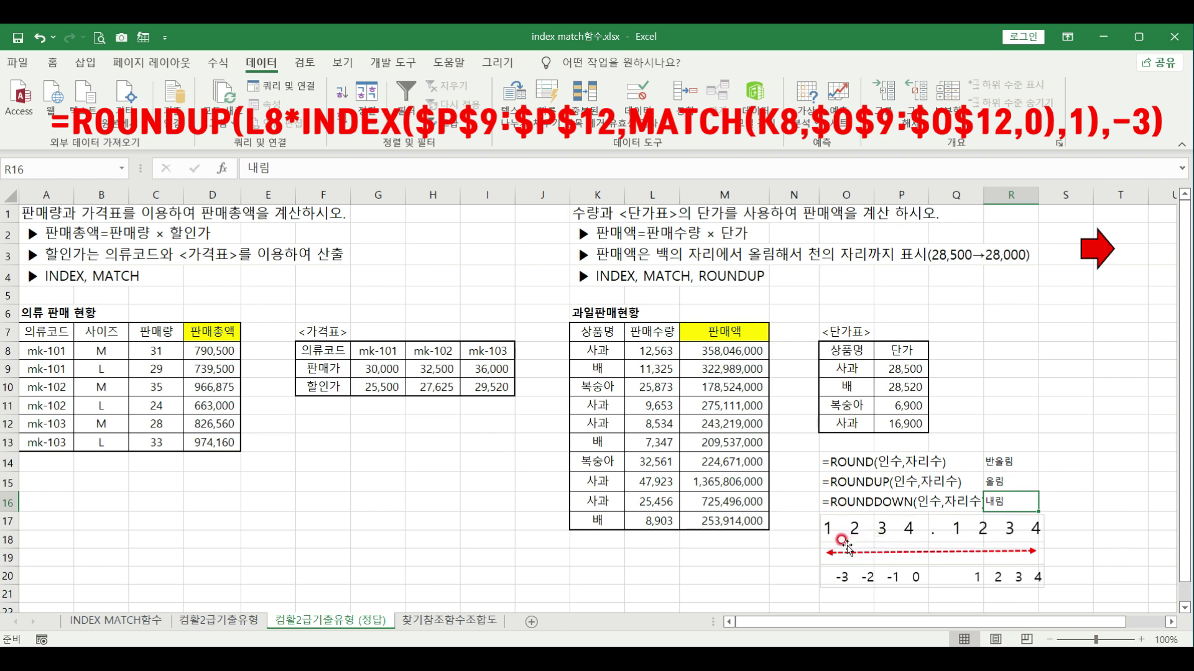
# On the 컴활2급기출유형 sheet, wrap the existing M8 formula in ROUNDUP with -3 as the number of digits
pyautogui.click(226, 623)
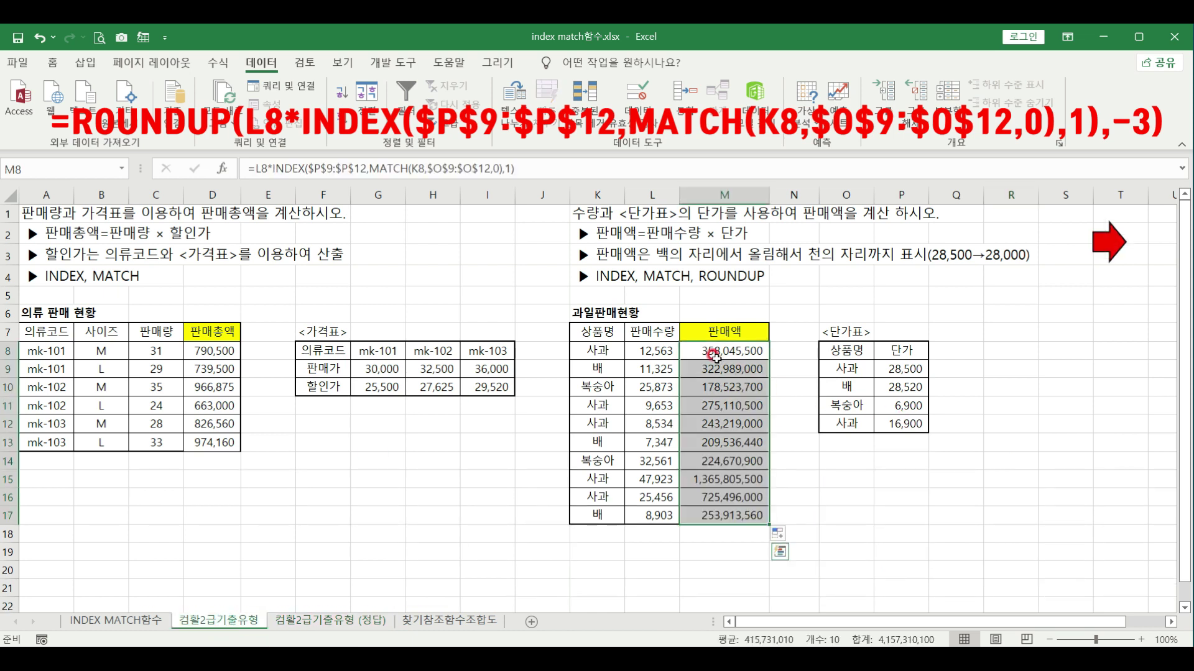
pyautogui.click(695, 345)
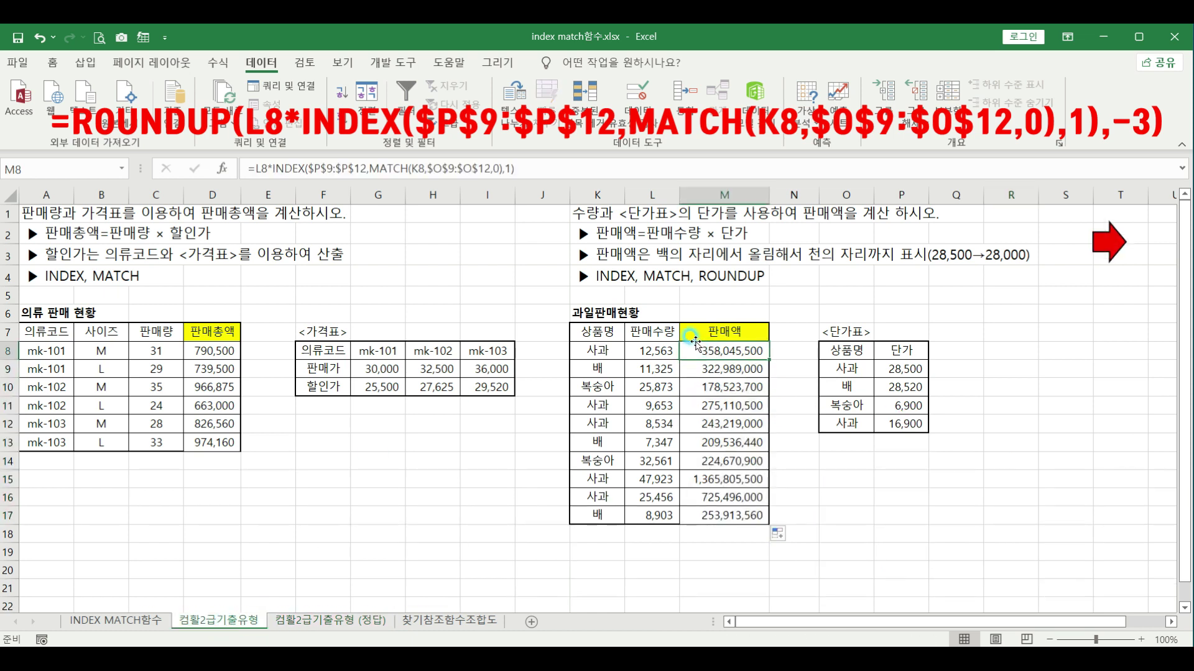
pyautogui.click(255, 169)
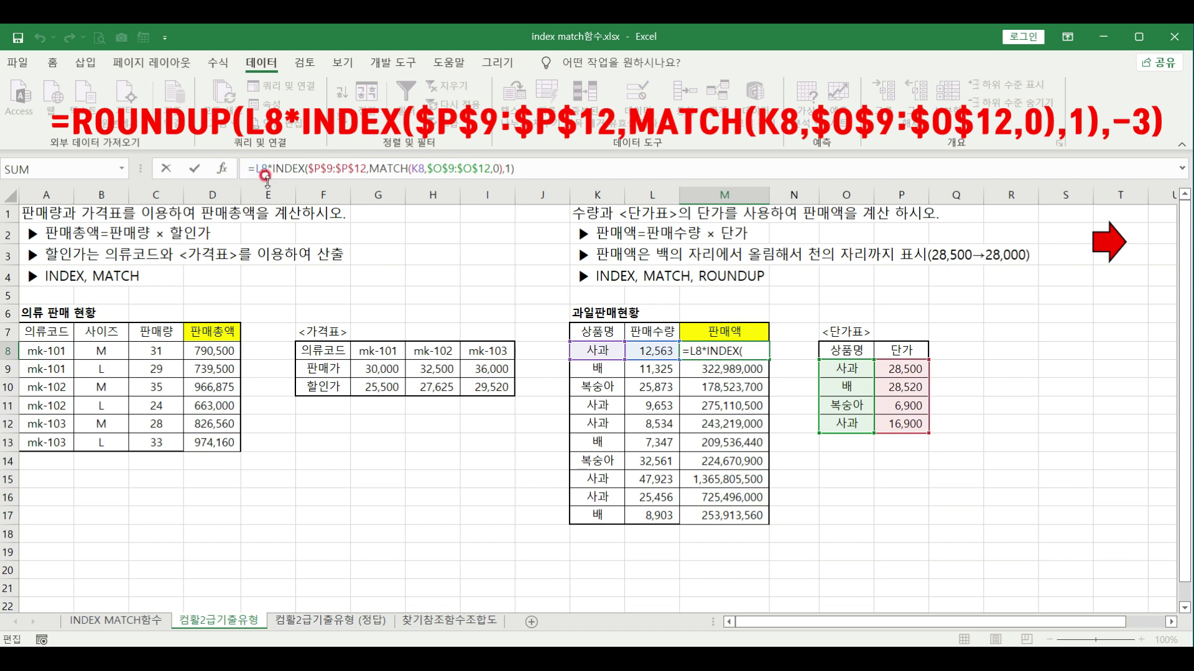
pyautogui.write('r')
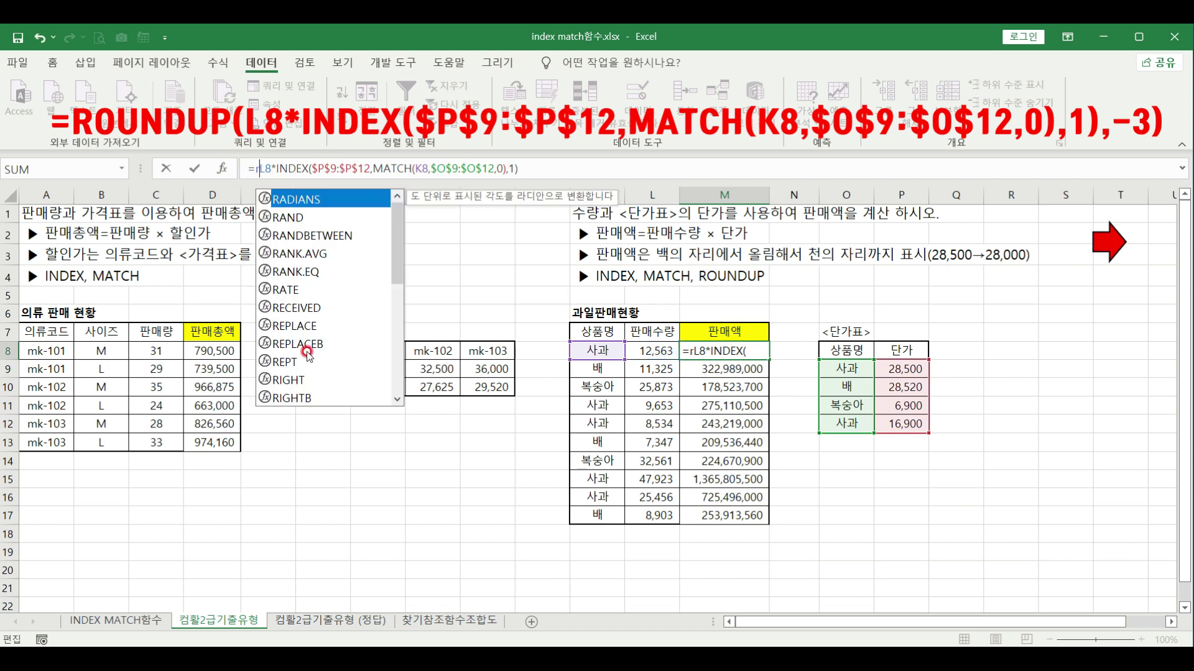
pyautogui.write('ou')
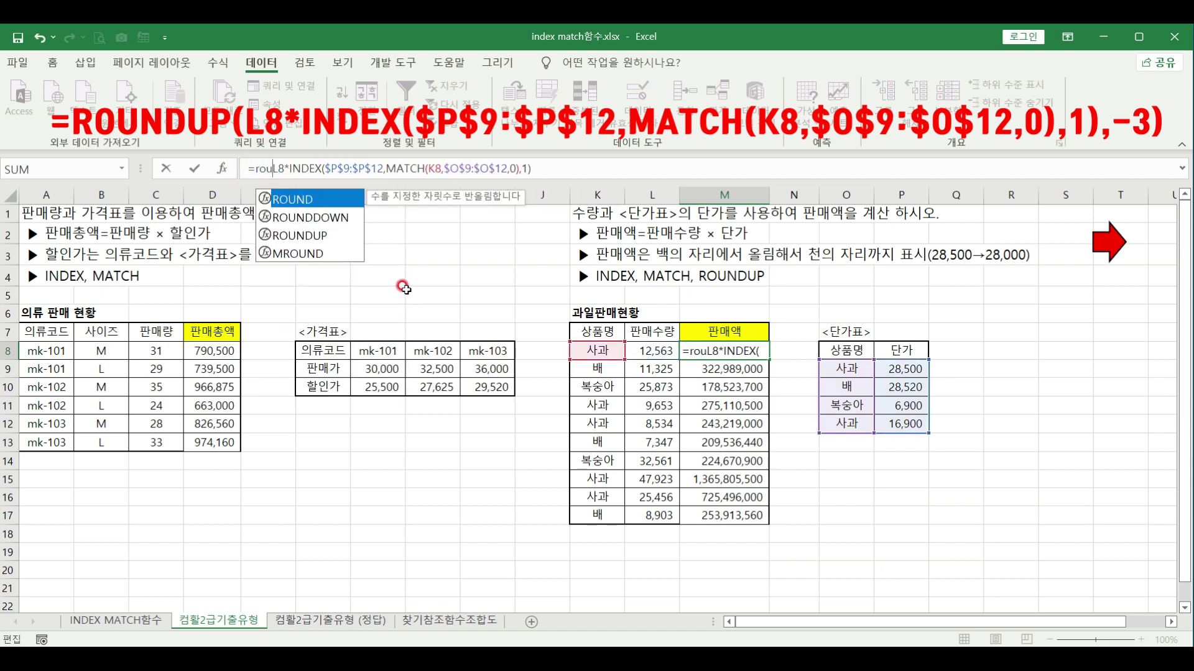
pyautogui.doubleClick(289, 235)
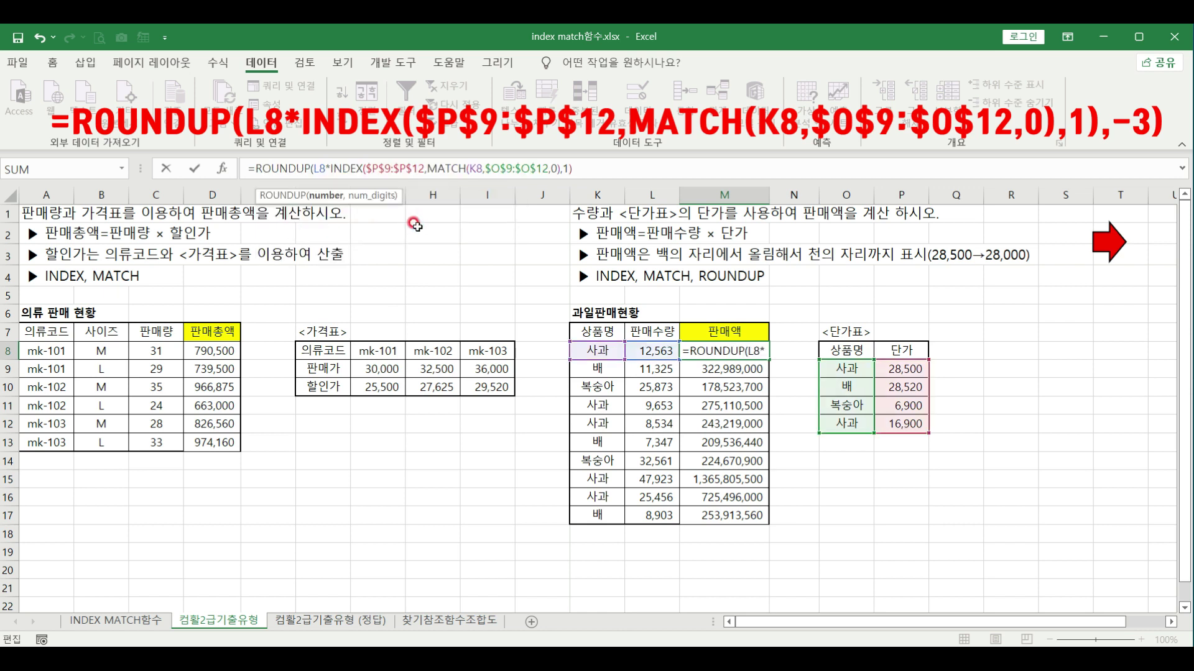
pyautogui.click(598, 169)
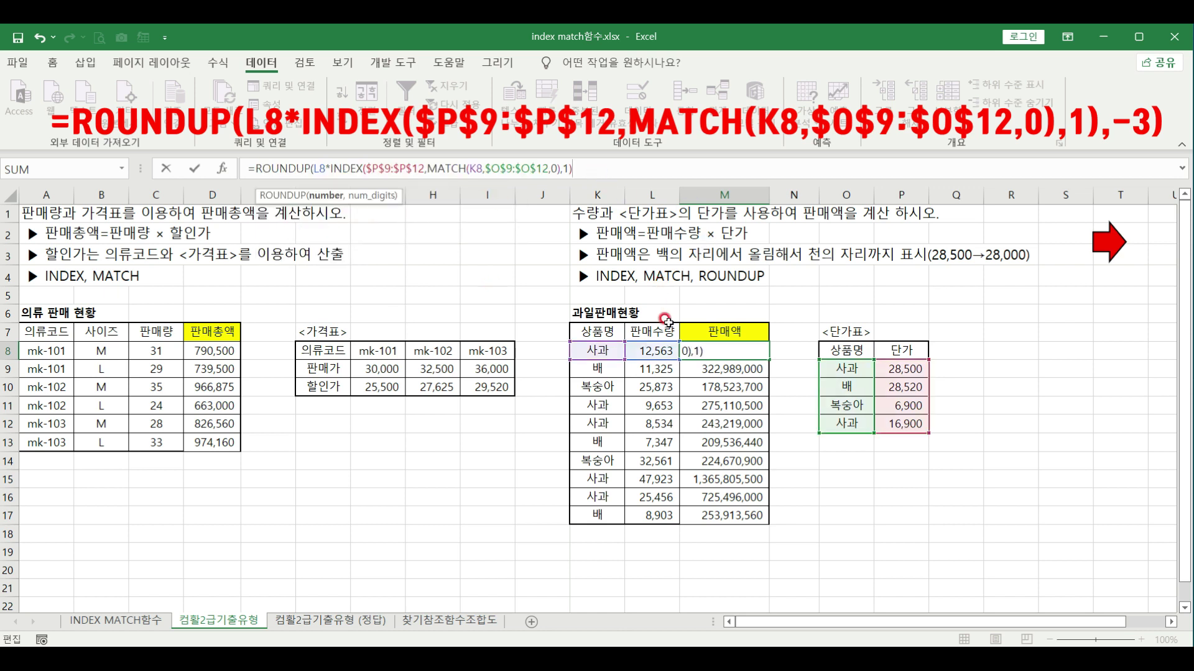
pyautogui.write(',-3)')
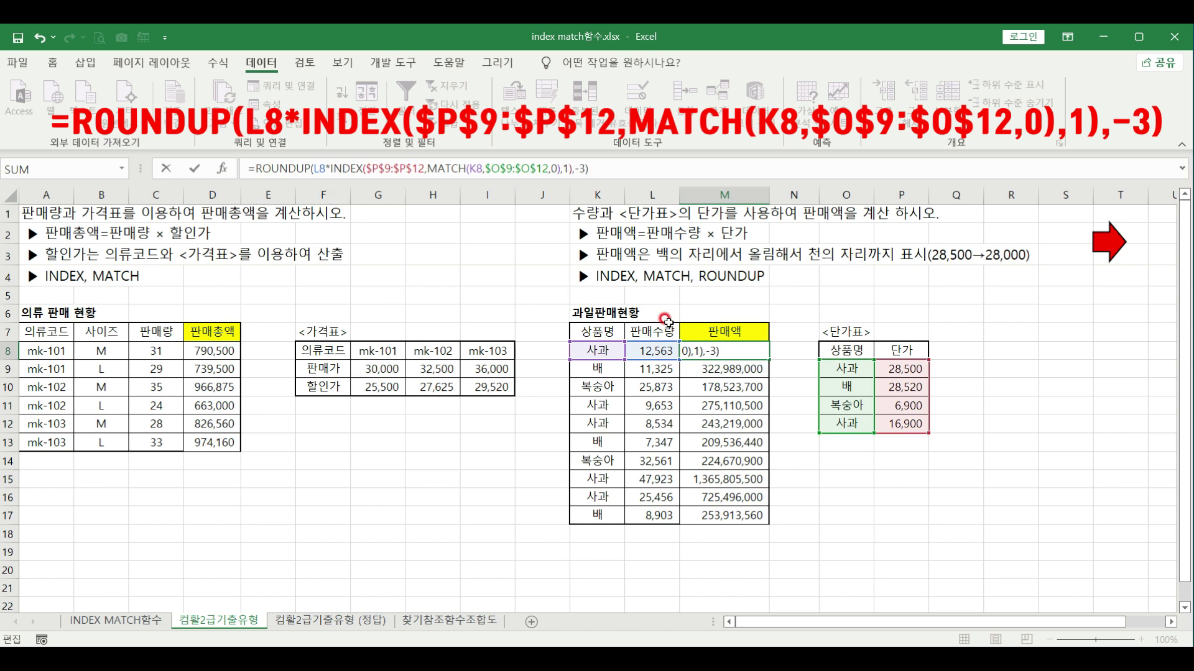
pyautogui.press('Return')
# Fill the ROUNDUP formula from M8 down to M17 in the 판매액 column
pyautogui.click(734, 352)
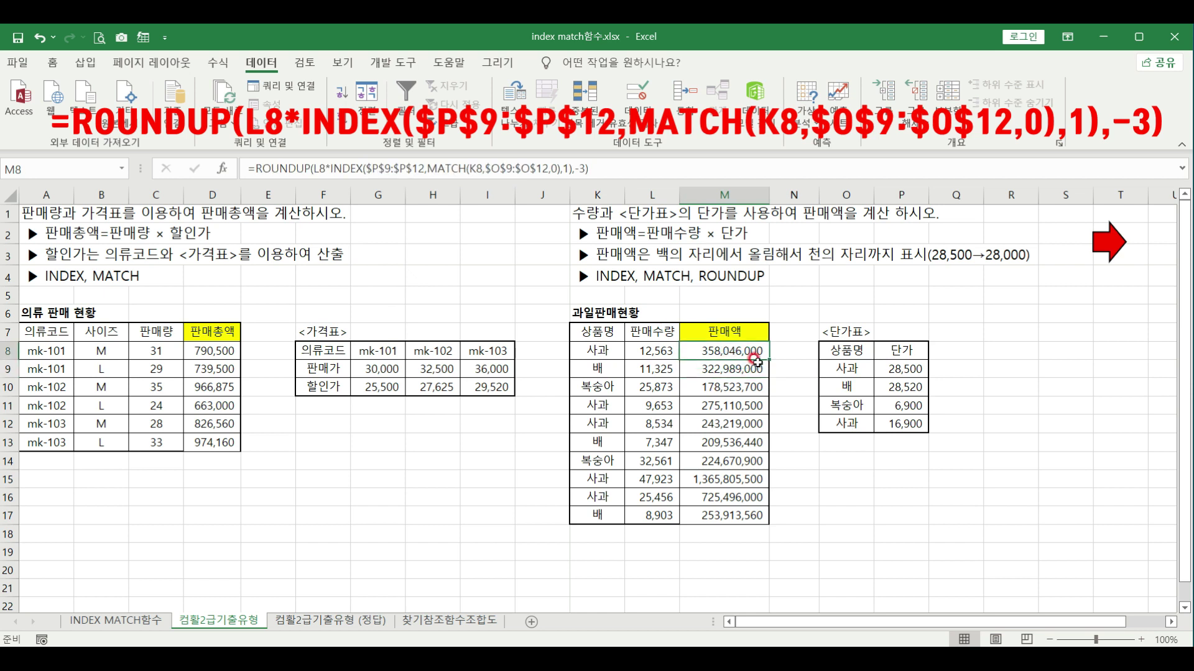
pyautogui.moveTo(766, 360); pyautogui.dragTo(732, 519)
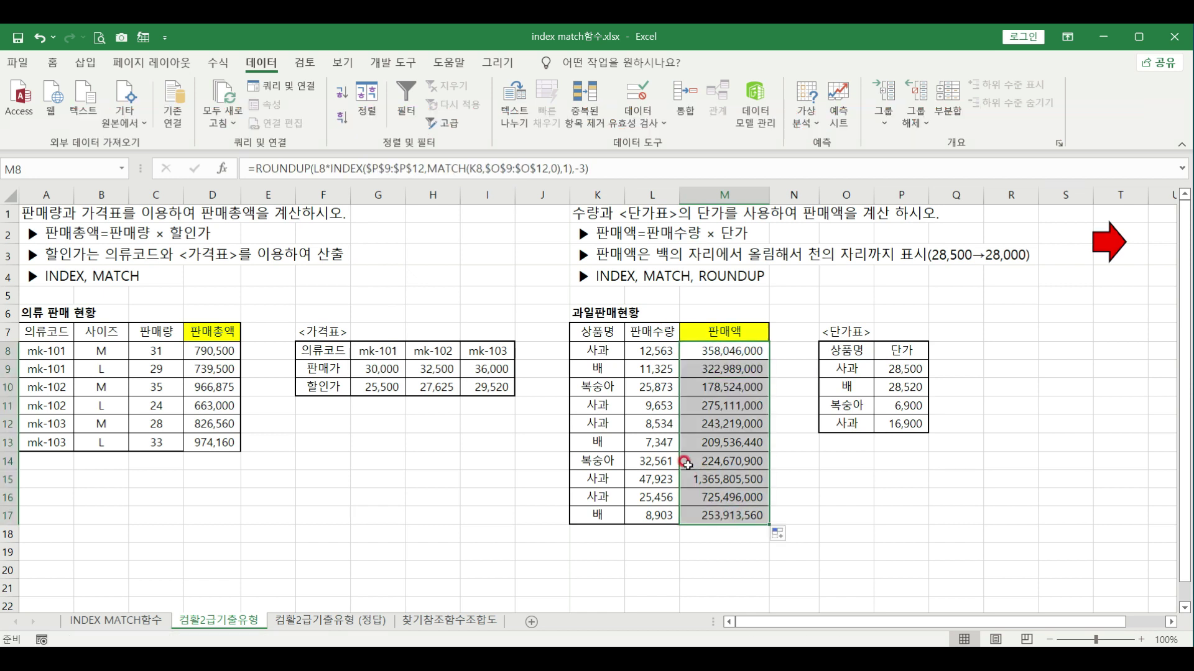
pyautogui.click(708, 405)
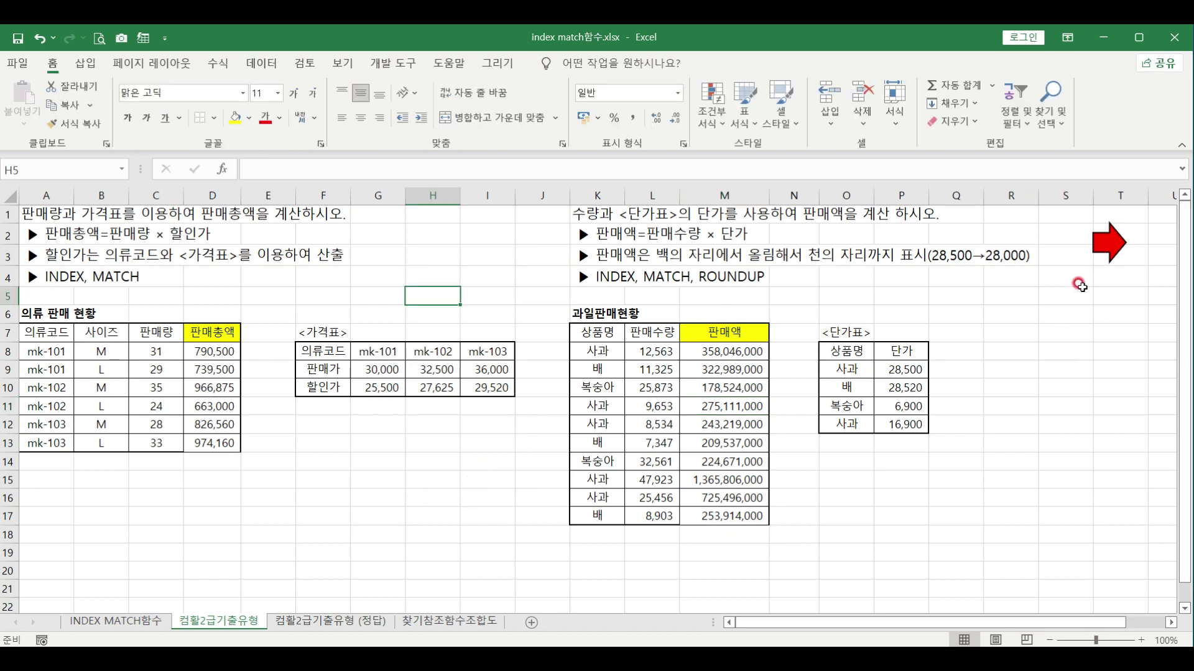
# Examine the 찾기참조함수조합도 sheet's diagram of how ROW, COLUMN and MATCH feed INDEX, VLOOKUP and HLOOKUP
pyautogui.click(1099, 252)
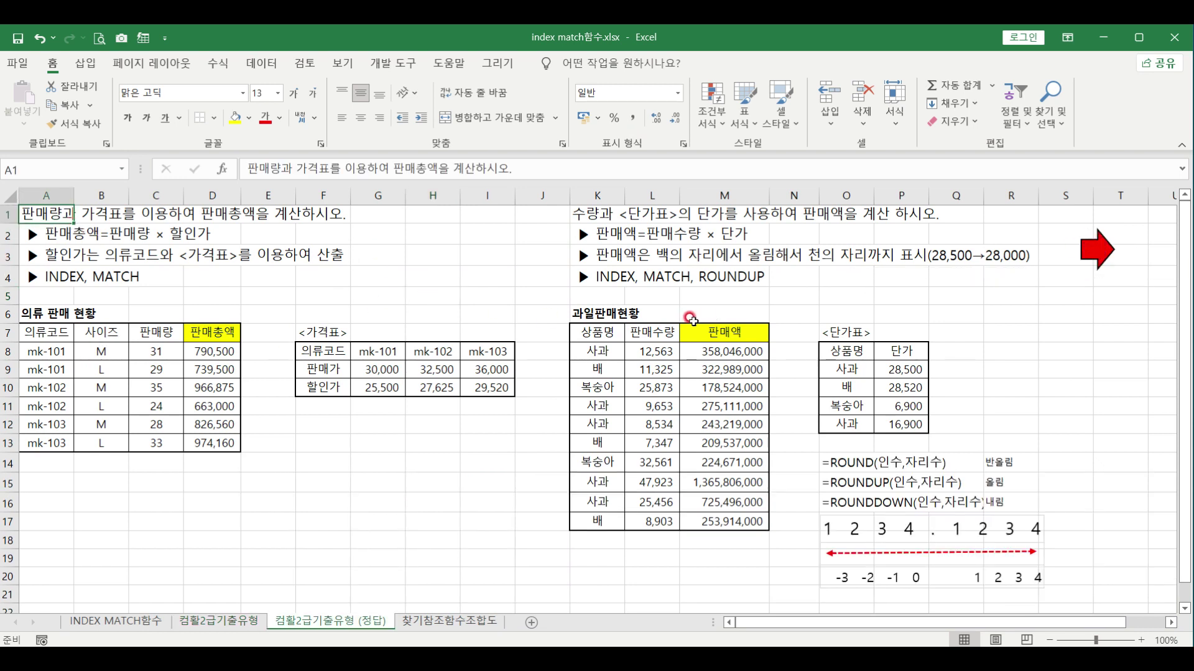
pyautogui.click(1095, 248)
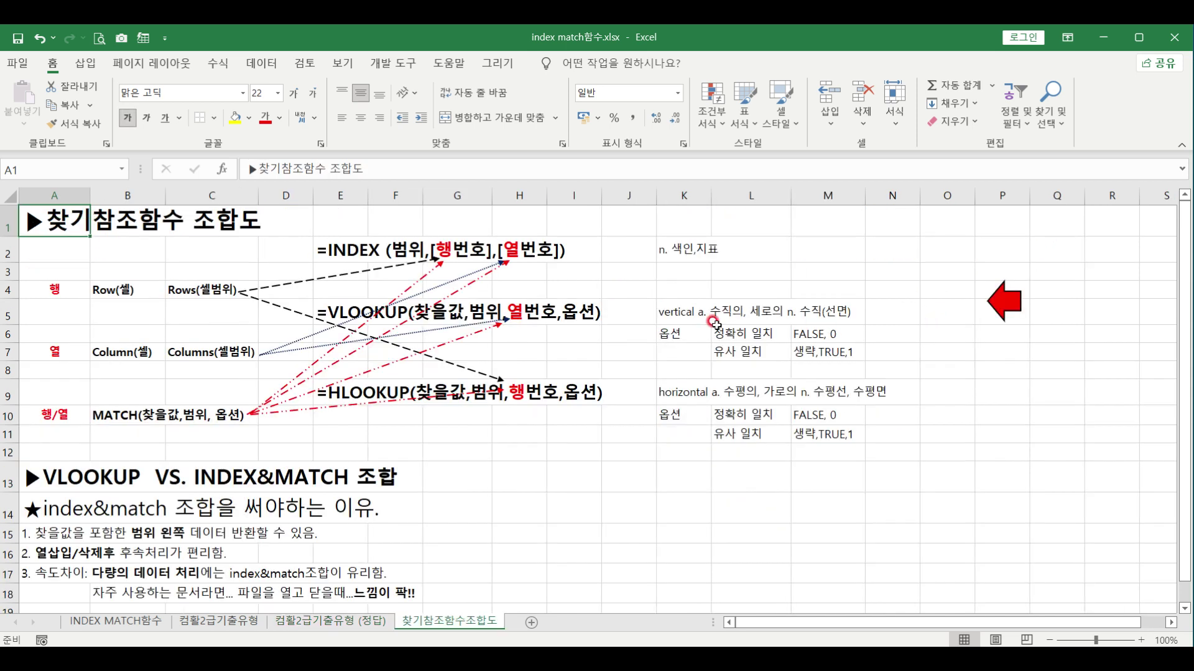
pyautogui.click(670, 313)
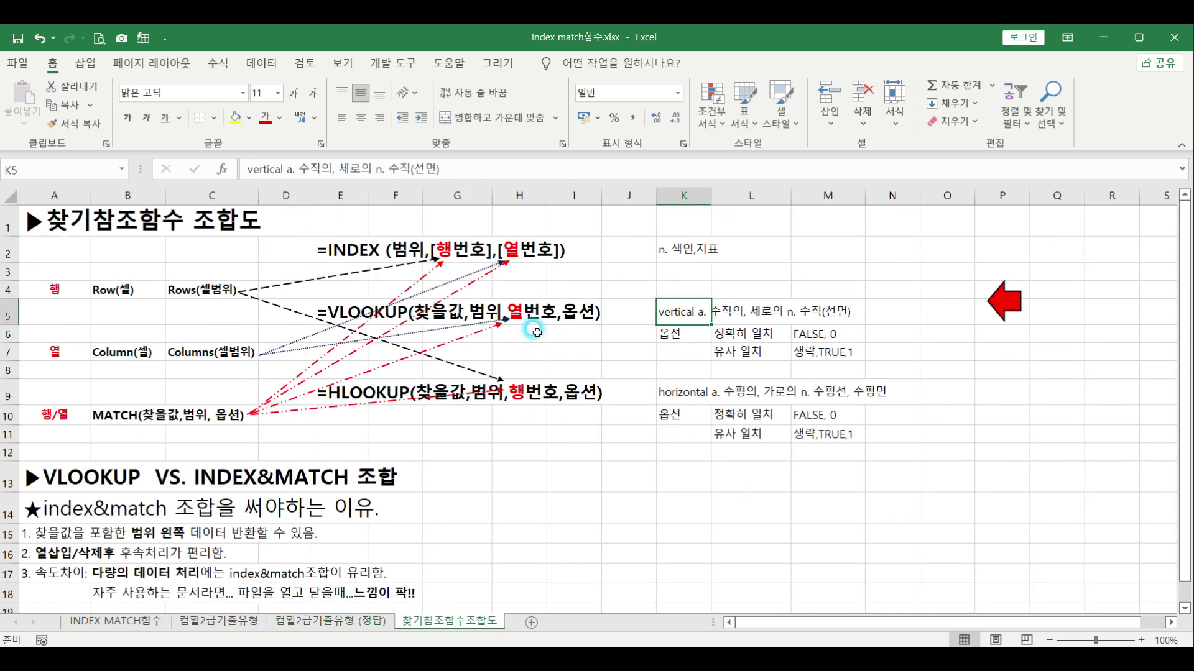
pyautogui.click(32, 211)
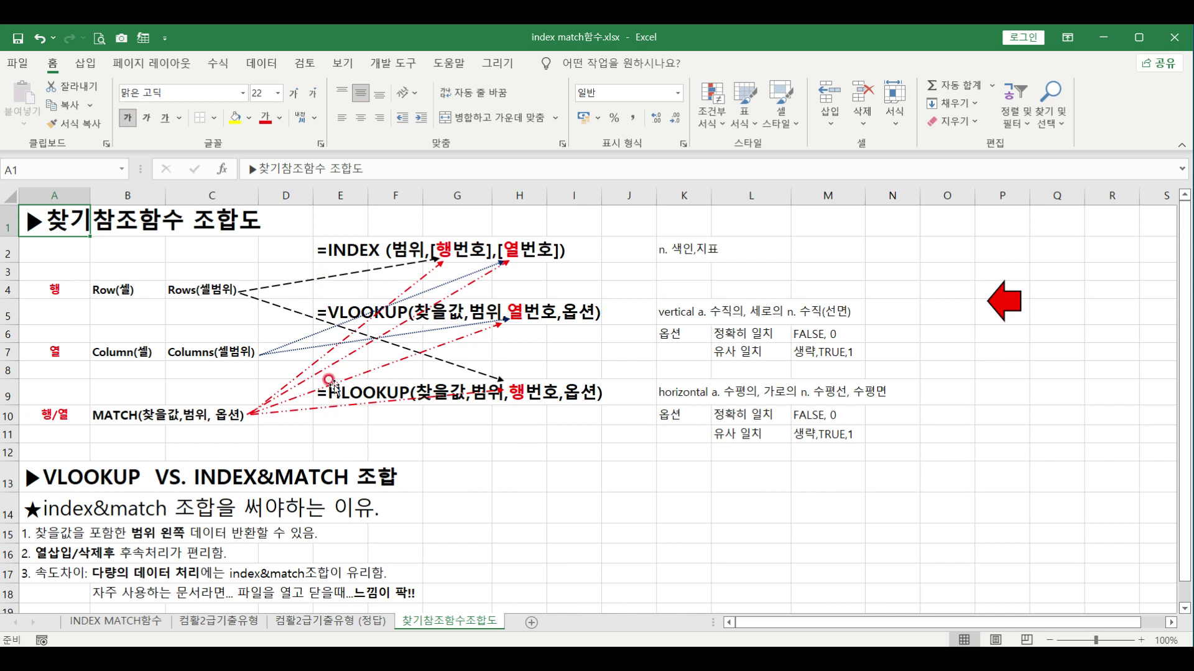
pyautogui.click(320, 250)
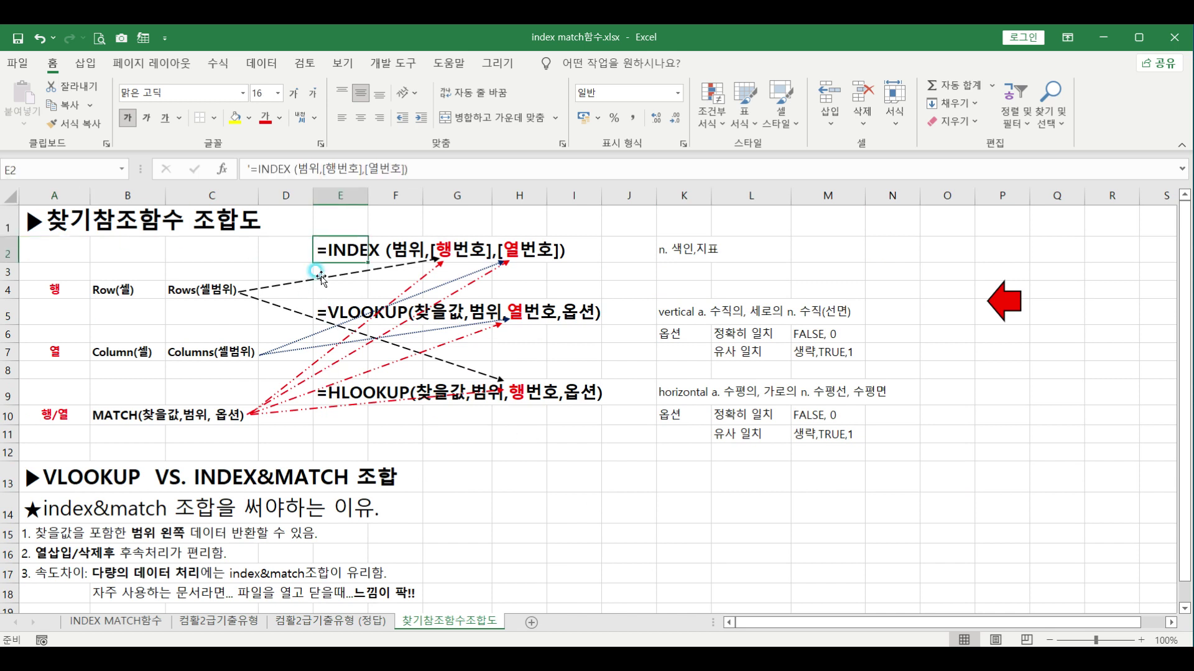
pyautogui.click(544, 449)
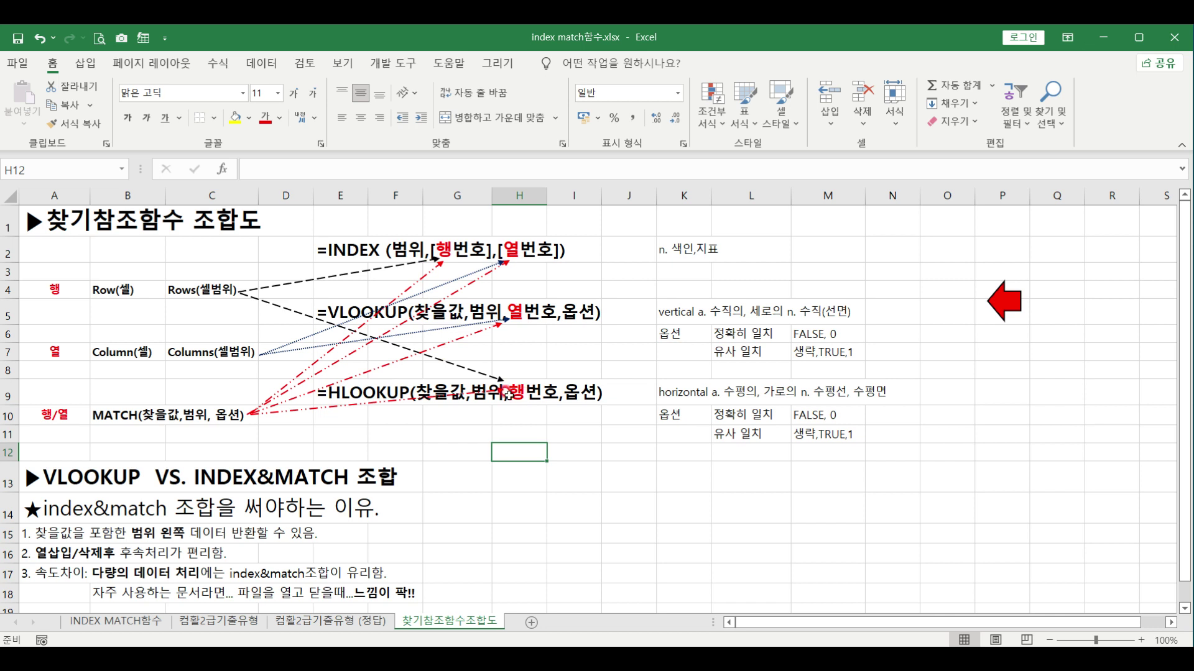
pyautogui.click(99, 290)
pyautogui.click(120, 355)
pyautogui.click(213, 290)
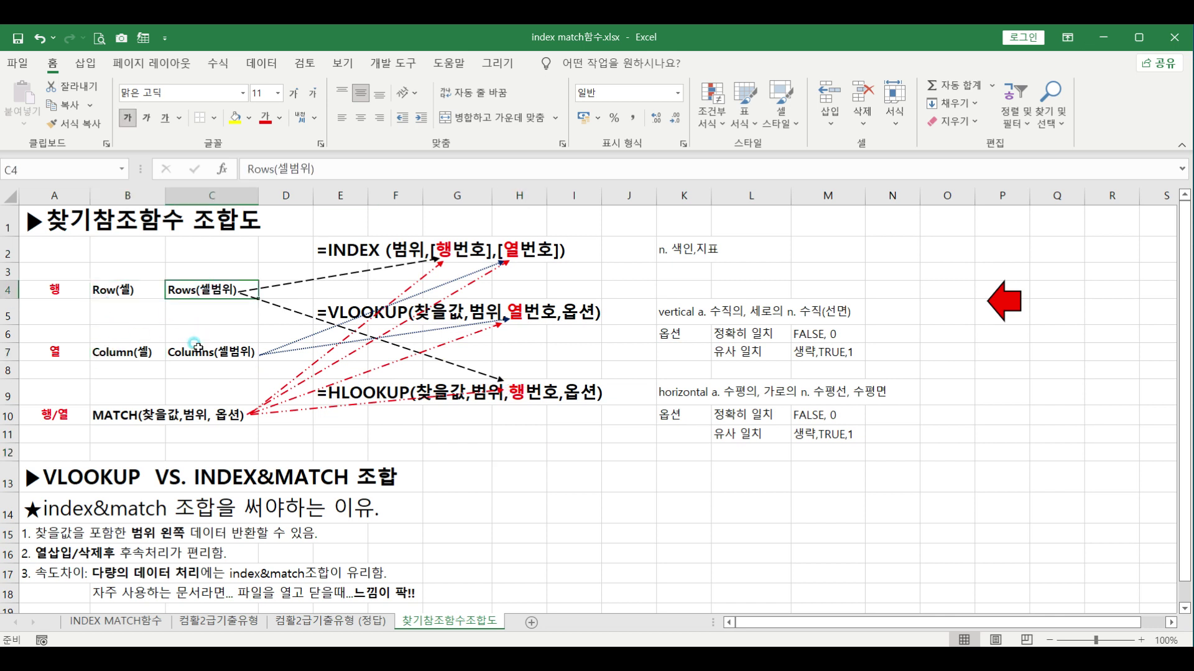